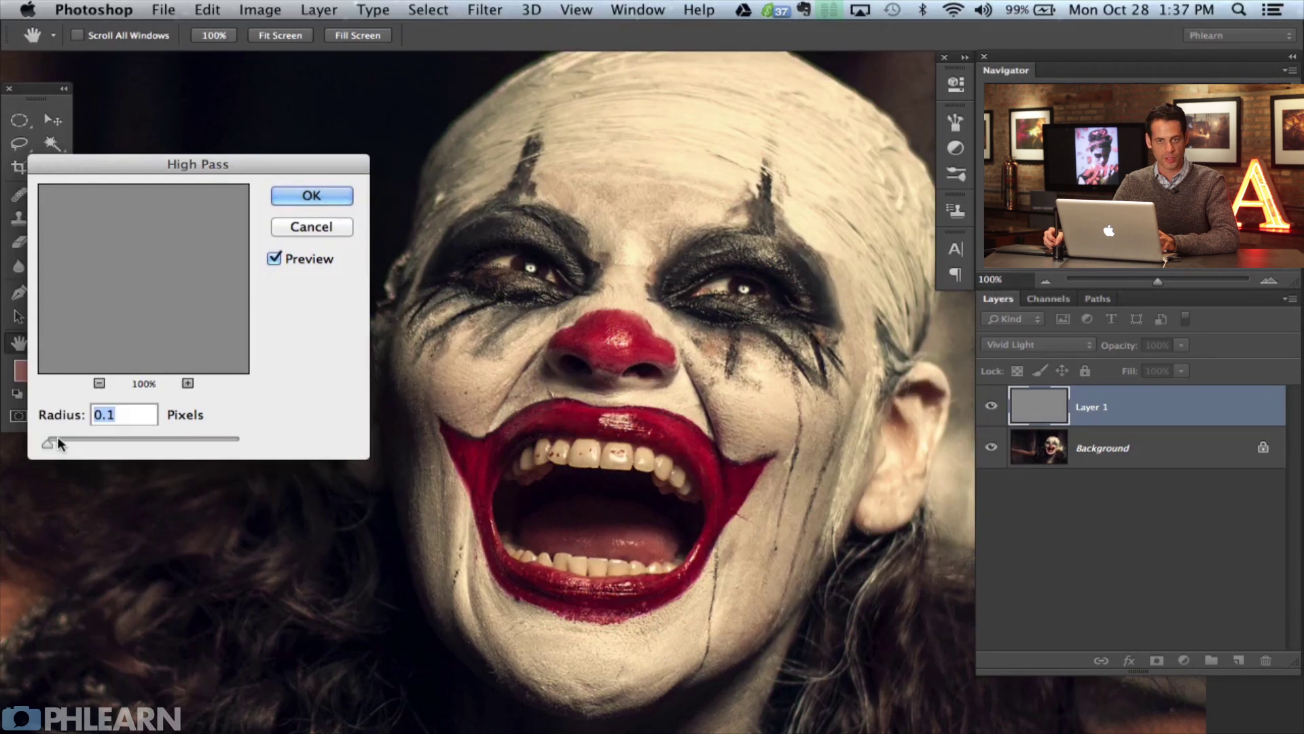
Apply the High Pass filter to Layer 1 with a radius of 3.0 pixels
{"action": "left_click_drag", "start_coordinate": [56, 440], "coordinate": [76, 442]}
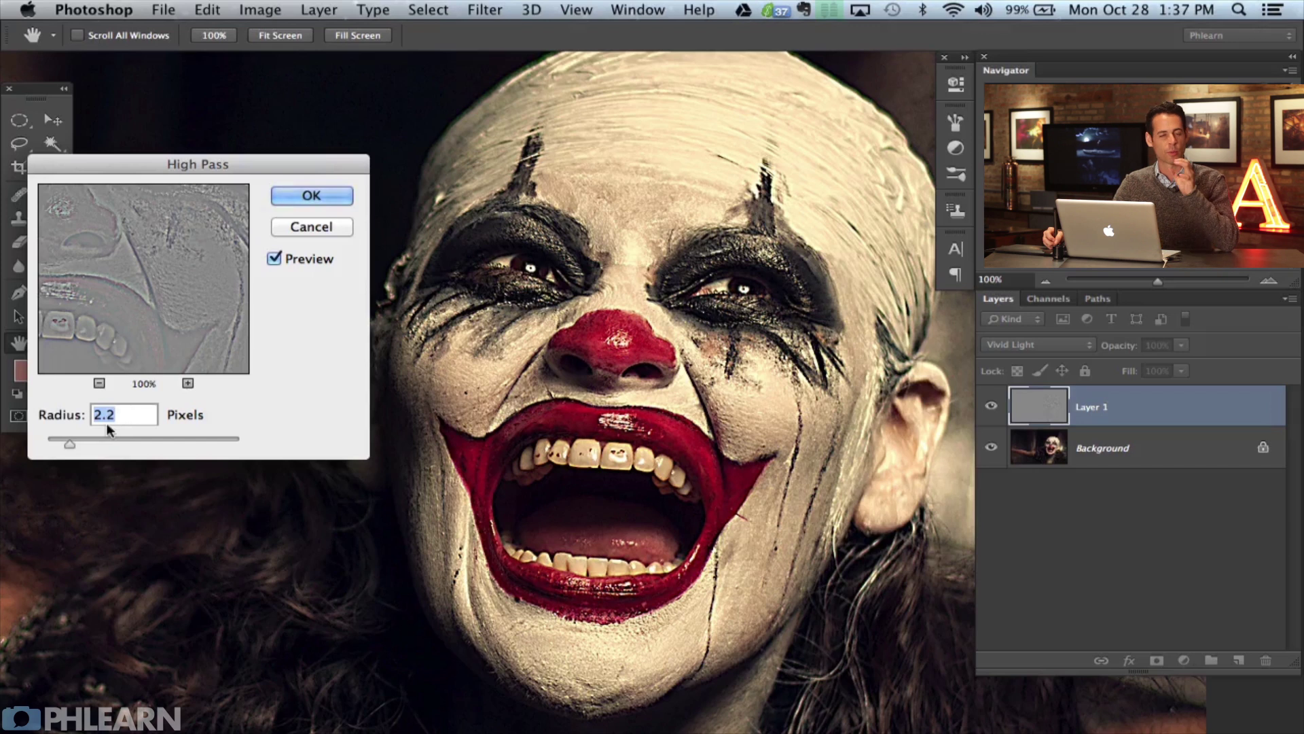
{"action": "left_click_drag", "start_coordinate": [76, 441], "coordinate": [76, 441]}
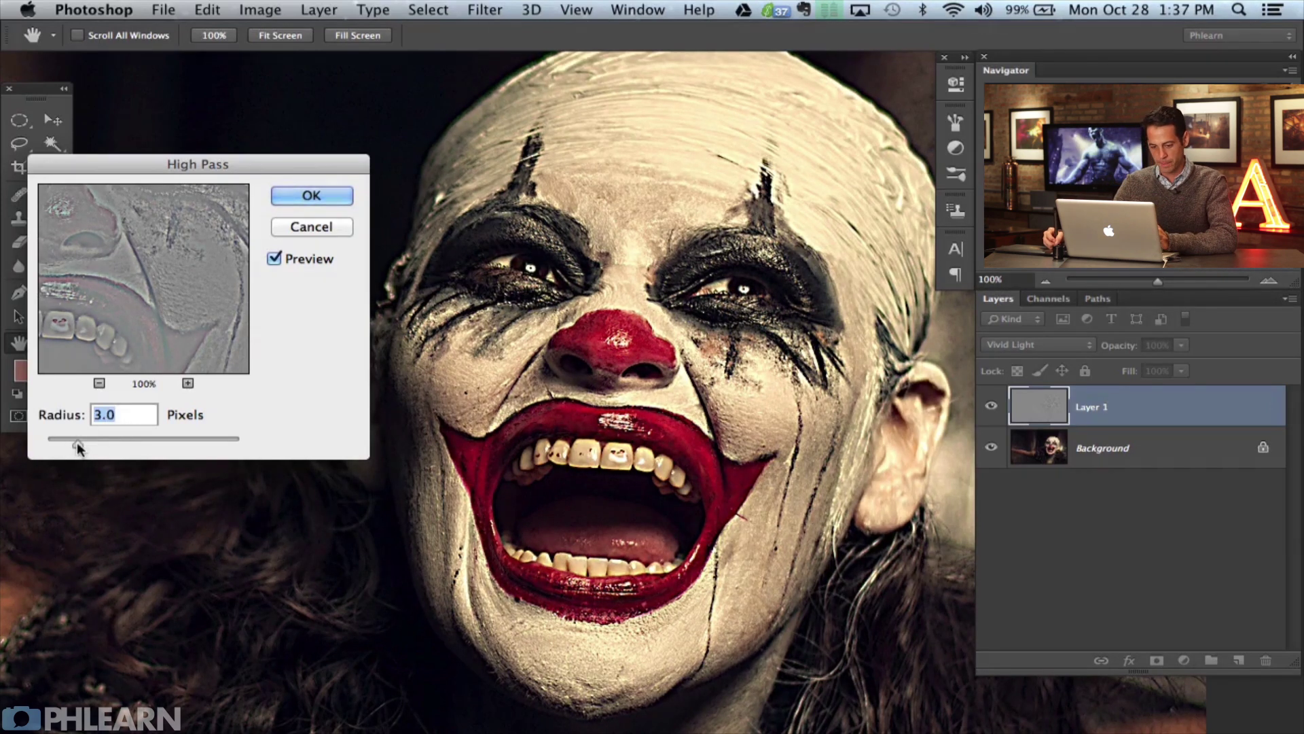
{"action": "left_click_drag", "start_coordinate": [145, 306], "coordinate": [141, 294]}
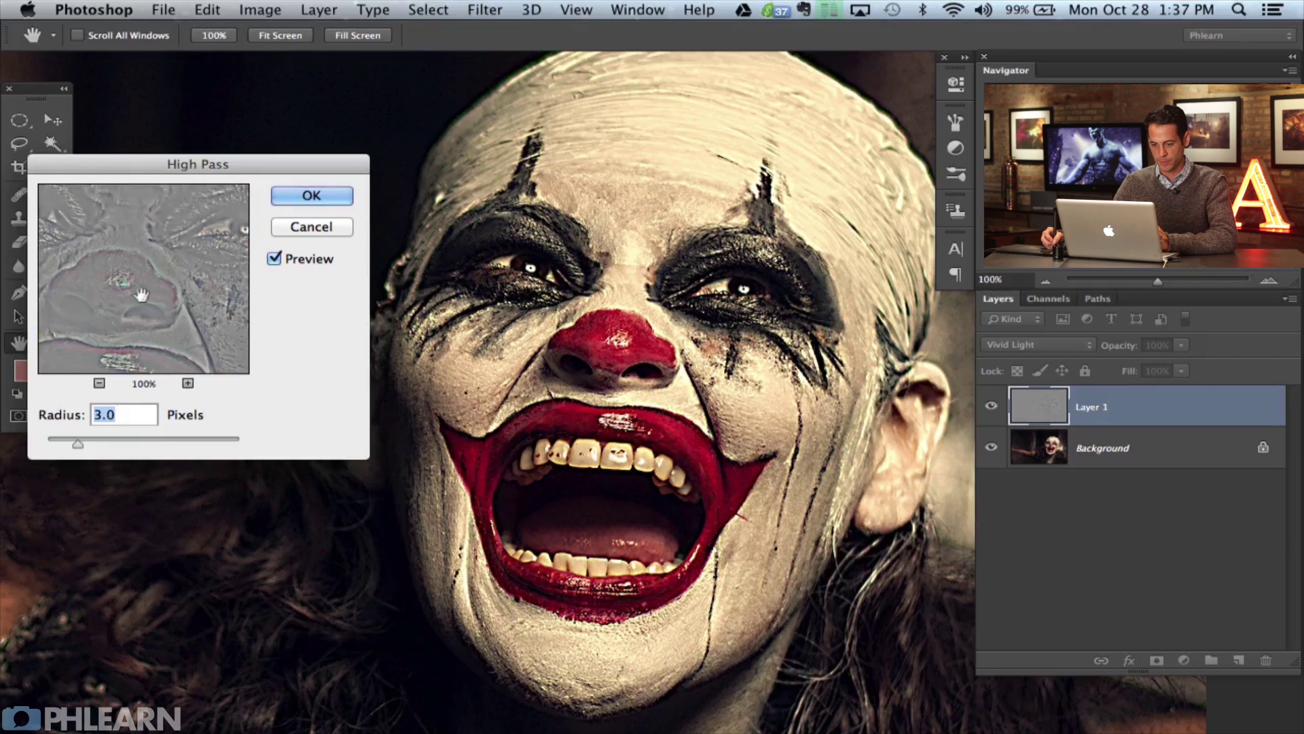
{"action": "left_click", "coordinate": [340, 199]}
Compare the whole image with and without the High Pass sharpening of Layer 1
{"action": "left_click", "coordinate": [991, 408]}
{"action": "left_click", "coordinate": [991, 408]}
{"action": "left_click", "coordinate": [991, 408]}
{"action": "left_click", "coordinate": [991, 408]}
{"action": "left_click", "coordinate": [991, 408]}
{"action": "left_click", "coordinate": [990, 407]}
{"action": "left_click", "coordinate": [991, 408]}
{"action": "left_click", "coordinate": [991, 407]}
{"action": "left_click", "coordinate": [991, 408]}
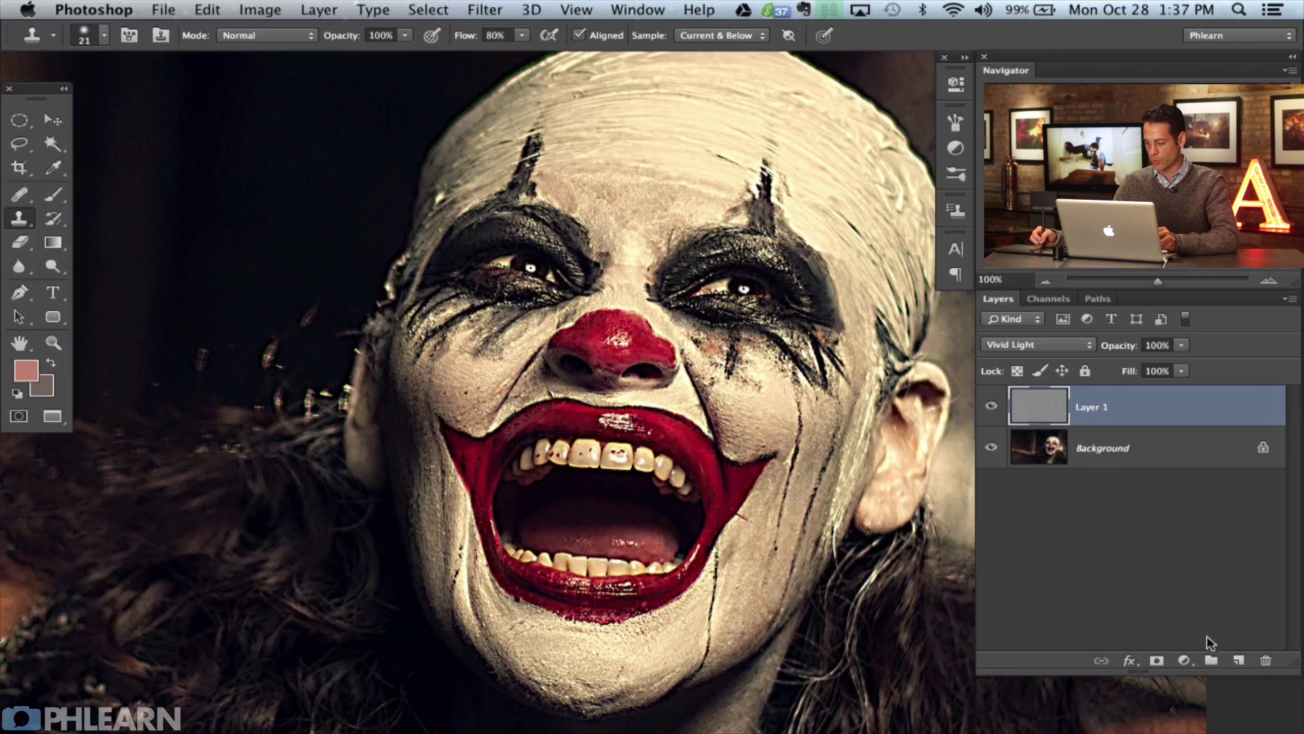
Add a black mask to Layer 1 and ready the Brush with white as the foreground colour
{"action": "left_click", "coordinate": [1157, 662], "text": "alt"}
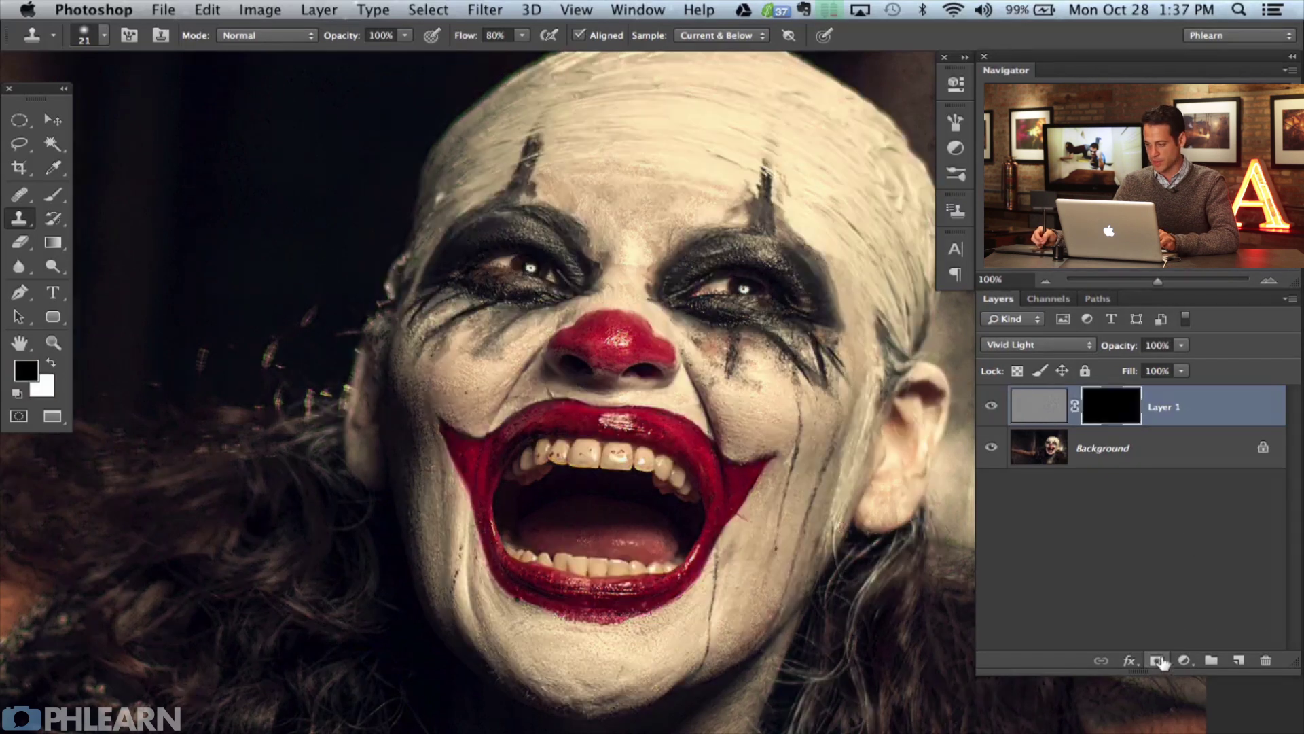
{"action": "key", "text": "b"}
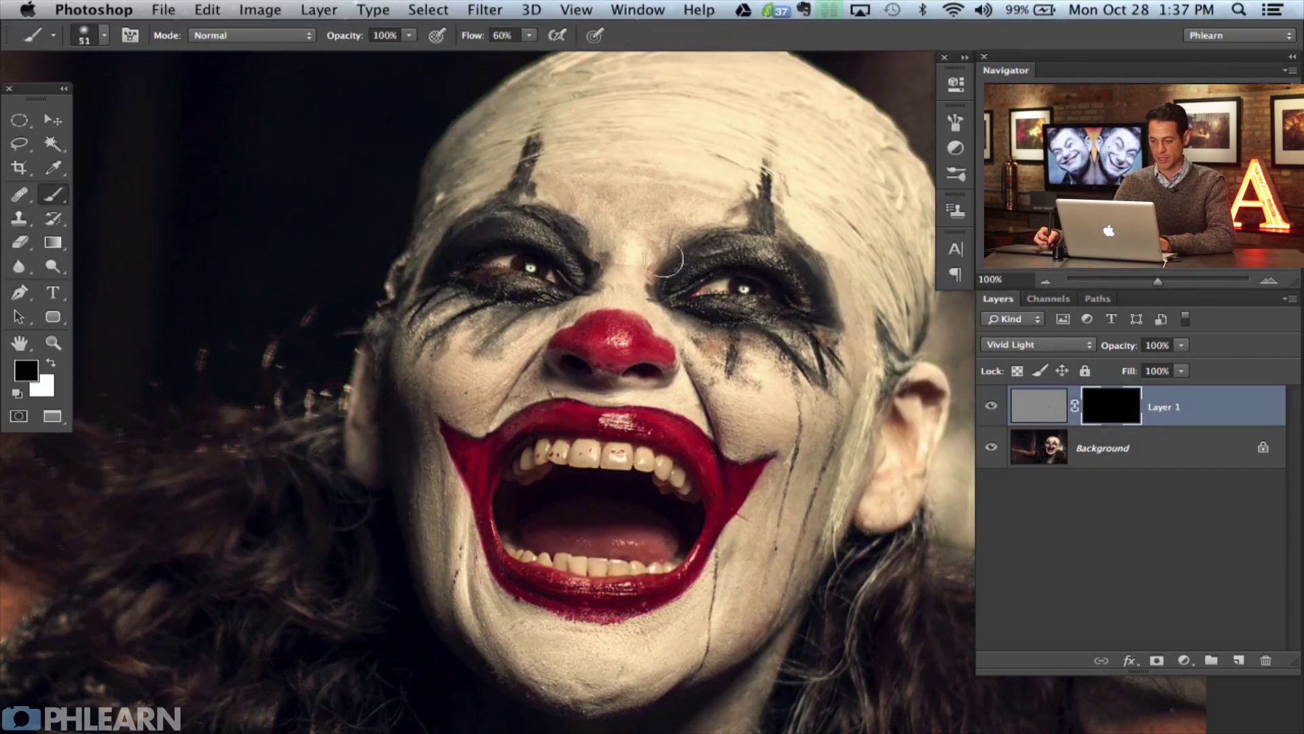
{"action": "key", "text": "x"}
Paint white on Layer 1's mask over both eyes, the nose, the lips and the teeth to reveal the sharpening there
{"action": "left_click_drag", "start_coordinate": [744, 299], "coordinate": [706, 299]}
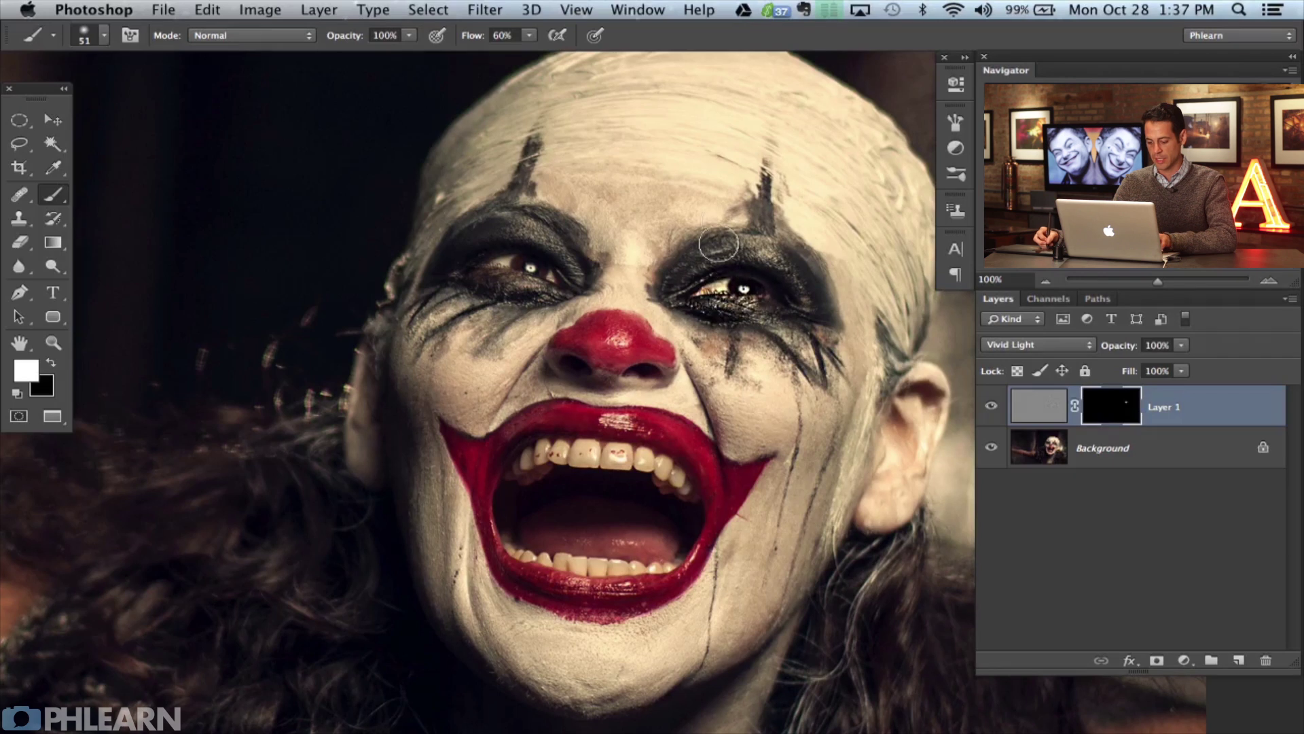
{"action": "key", "text": "backslash"}
{"action": "key", "text": "backslash"}
{"action": "key", "text": "bracketright"}
{"action": "key", "text": "bracketright"}
{"action": "mouse_move", "coordinate": [763, 299]}
{"action": "left_mouse_down"}
{"action": "mouse_move", "coordinate": [810, 302]}
{"action": "mouse_move", "coordinate": [785, 326]}
{"action": "mouse_move", "coordinate": [750, 280]}
{"action": "left_mouse_up"}
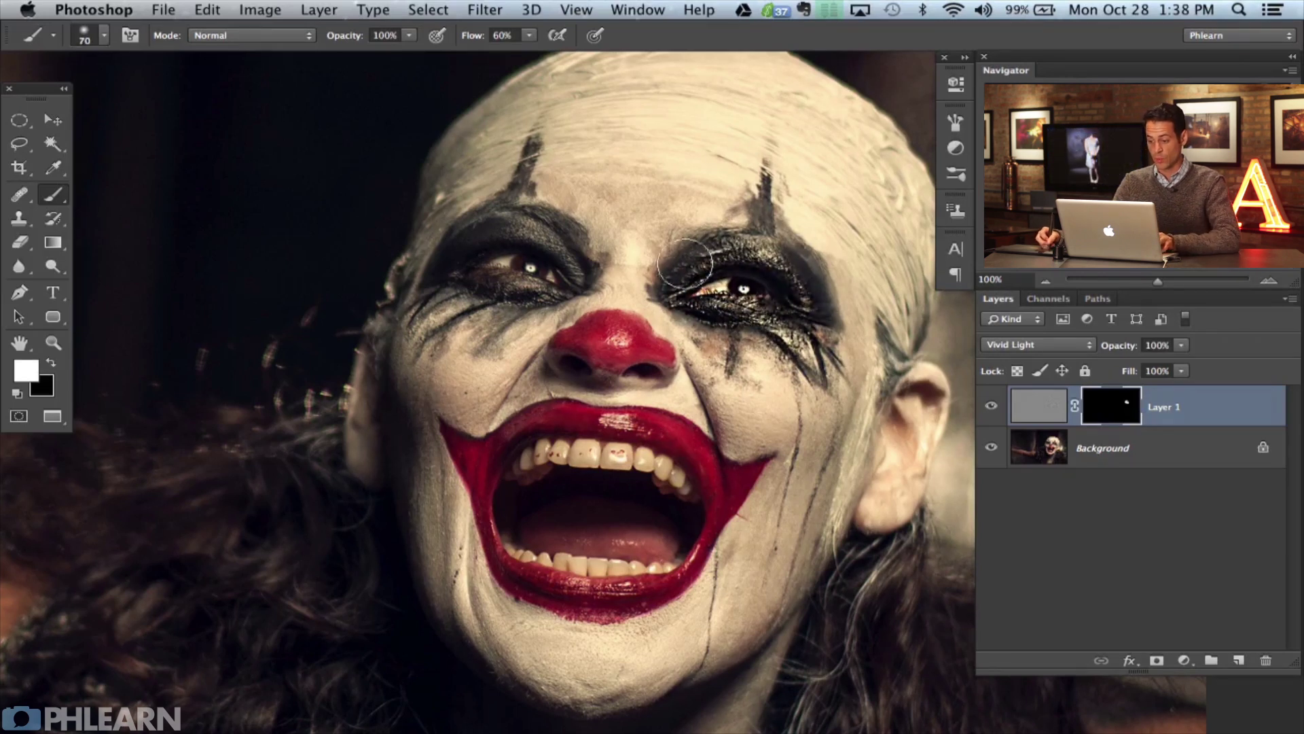
{"action": "mouse_move", "coordinate": [536, 253]}
{"action": "left_mouse_down"}
{"action": "mouse_move", "coordinate": [465, 284]}
{"action": "mouse_move", "coordinate": [440, 313]}
{"action": "left_mouse_up"}
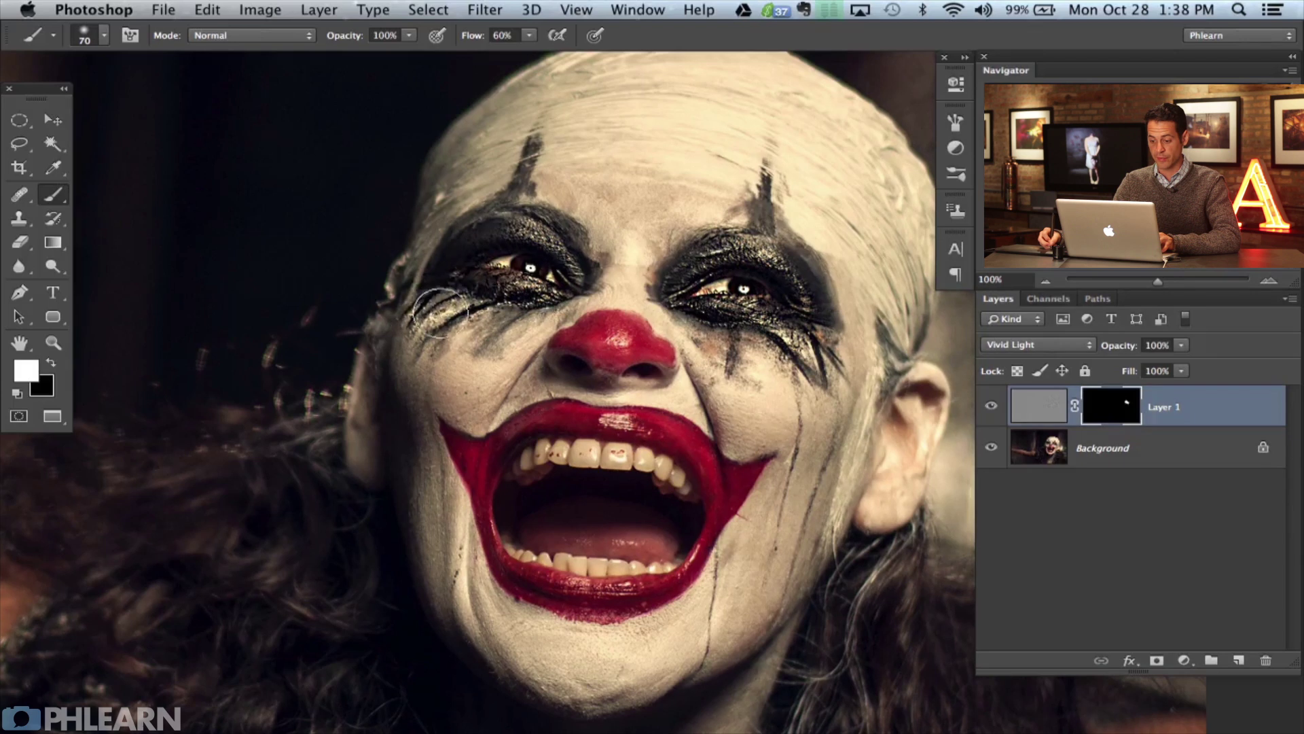
{"action": "left_click_drag", "start_coordinate": [523, 302], "coordinate": [543, 268]}
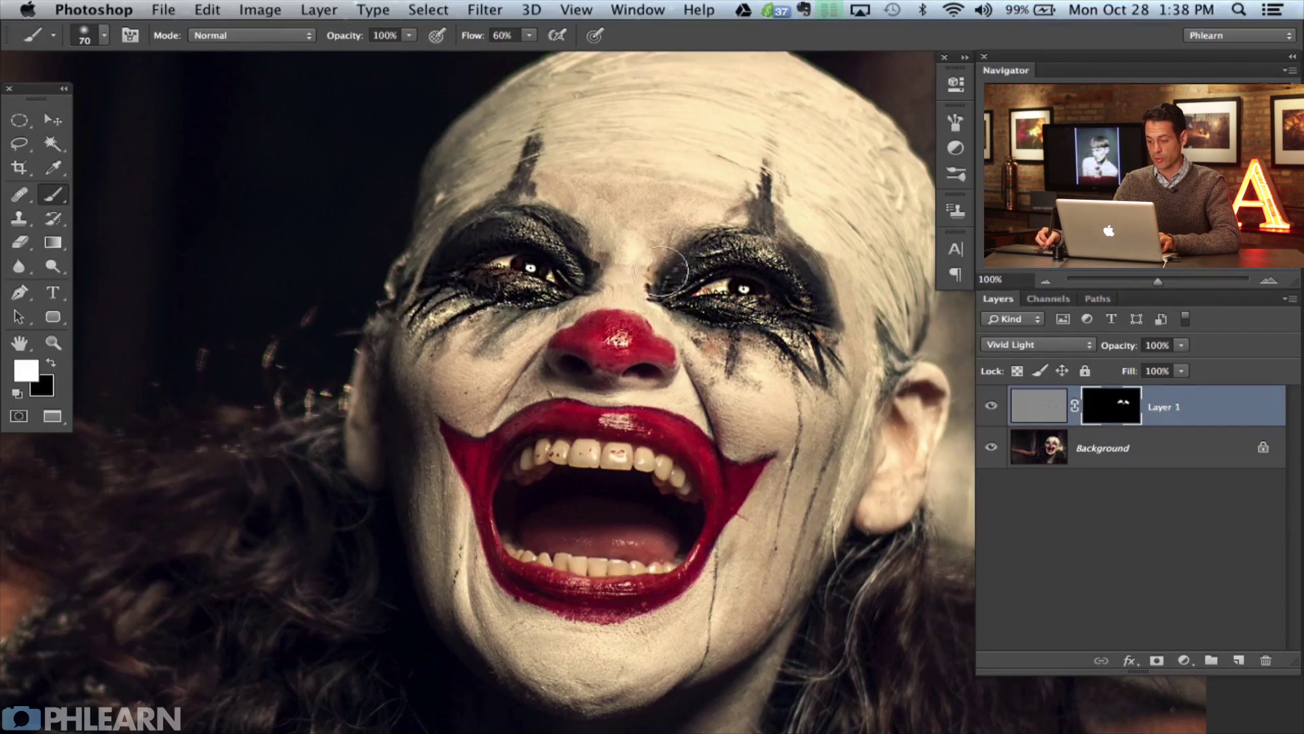
{"action": "left_click_drag", "start_coordinate": [616, 438], "coordinate": [619, 428]}
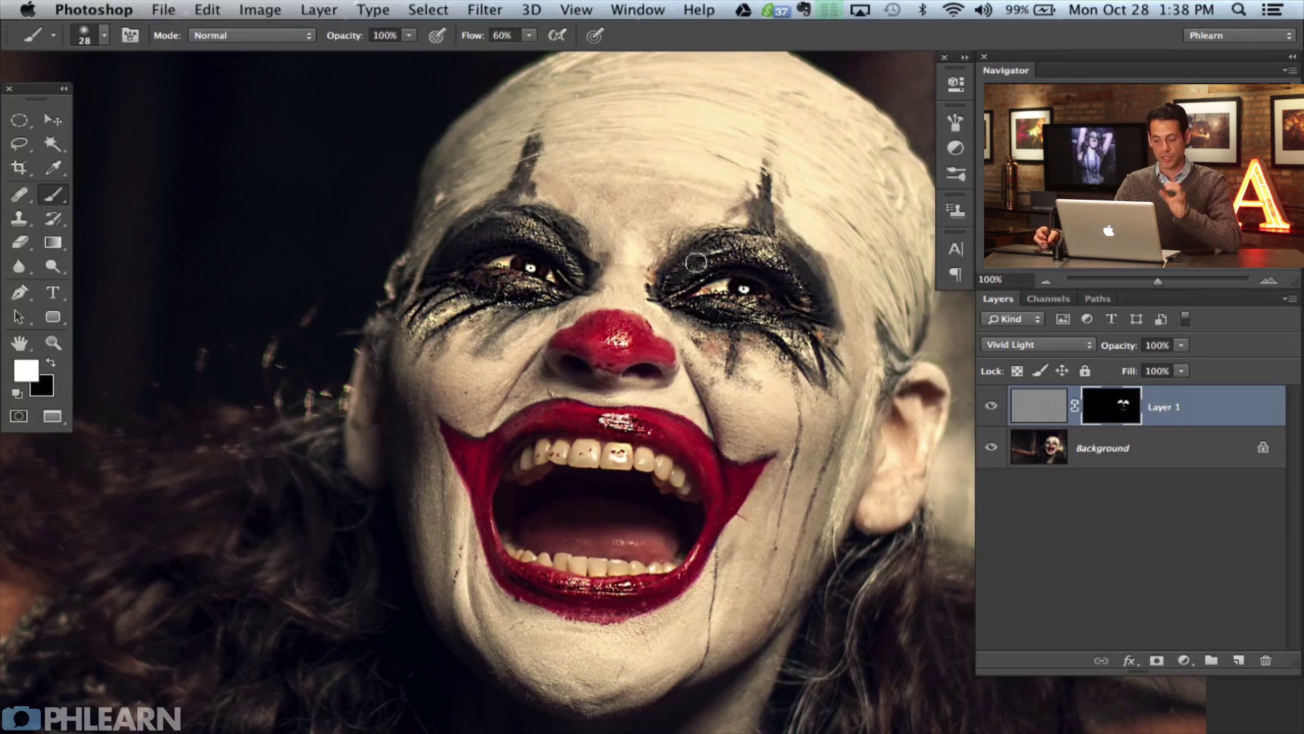
Compare the face with and without the masked sharpening of Layer 1
{"action": "left_click", "coordinate": [992, 407]}
{"action": "left_click", "coordinate": [992, 408]}
{"action": "left_click", "coordinate": [992, 411]}
{"action": "left_click", "coordinate": [992, 411]}
{"action": "left_click", "coordinate": [992, 407]}
{"action": "left_click", "coordinate": [992, 409]}
{"action": "left_click", "coordinate": [995, 408]}
{"action": "left_click", "coordinate": [997, 409]}
Crop the image tighter by trimming its left and top edges, keeping the cropped pixels
{"action": "key", "text": "super+minus"}
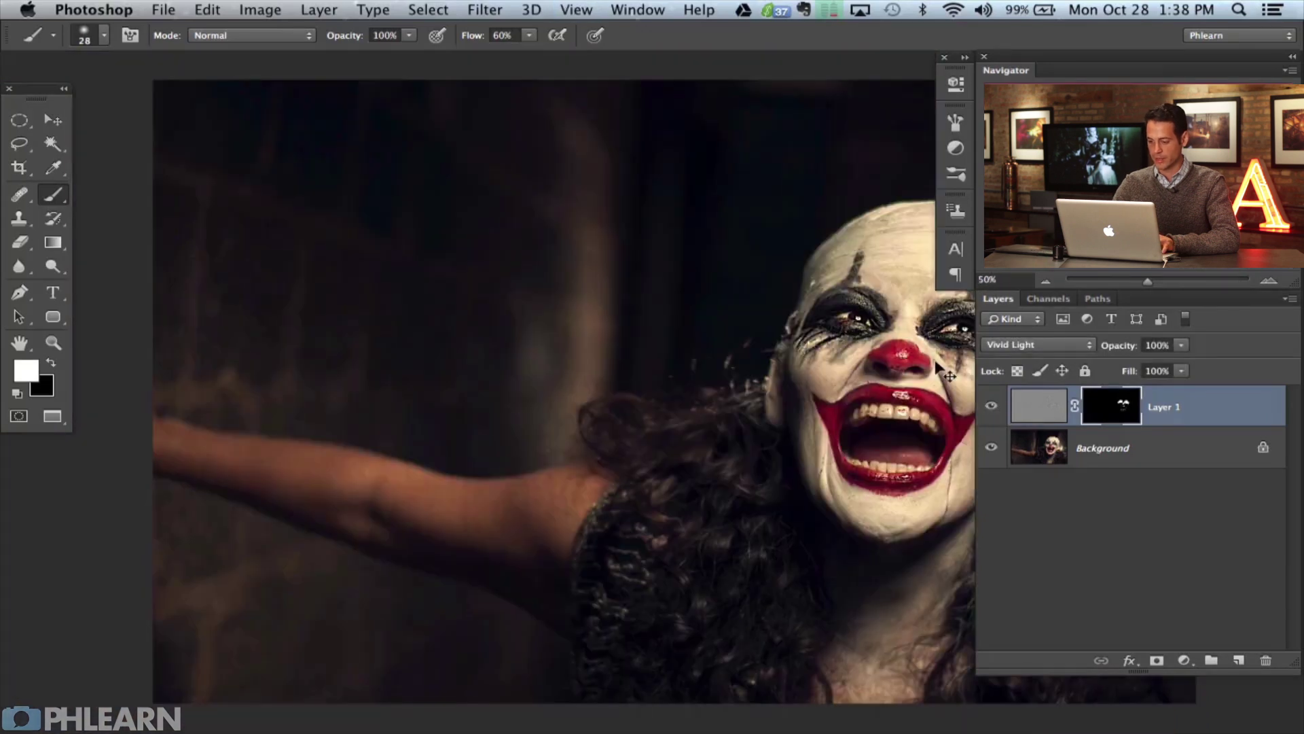
{"action": "key", "text": "super+minus"}
{"action": "left_click_drag", "start_coordinate": [697, 357], "coordinate": [513, 221]}
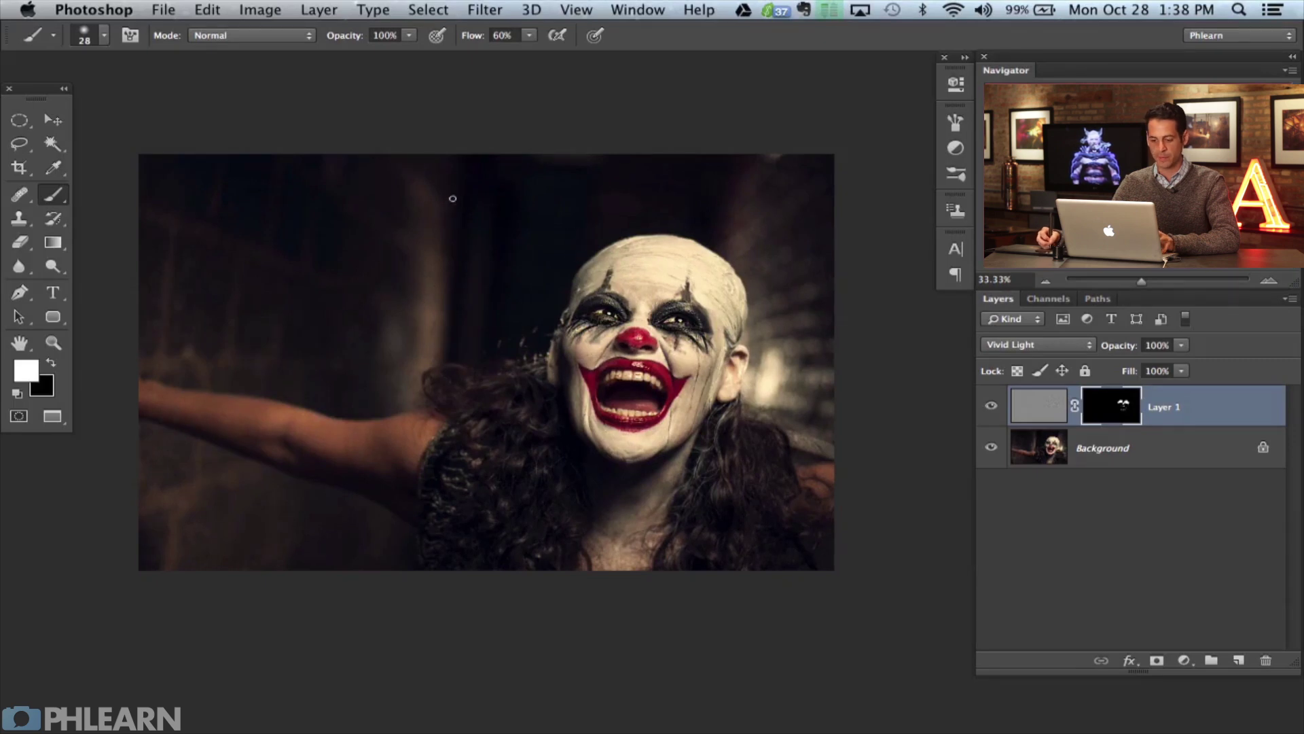
{"action": "key", "text": "c"}
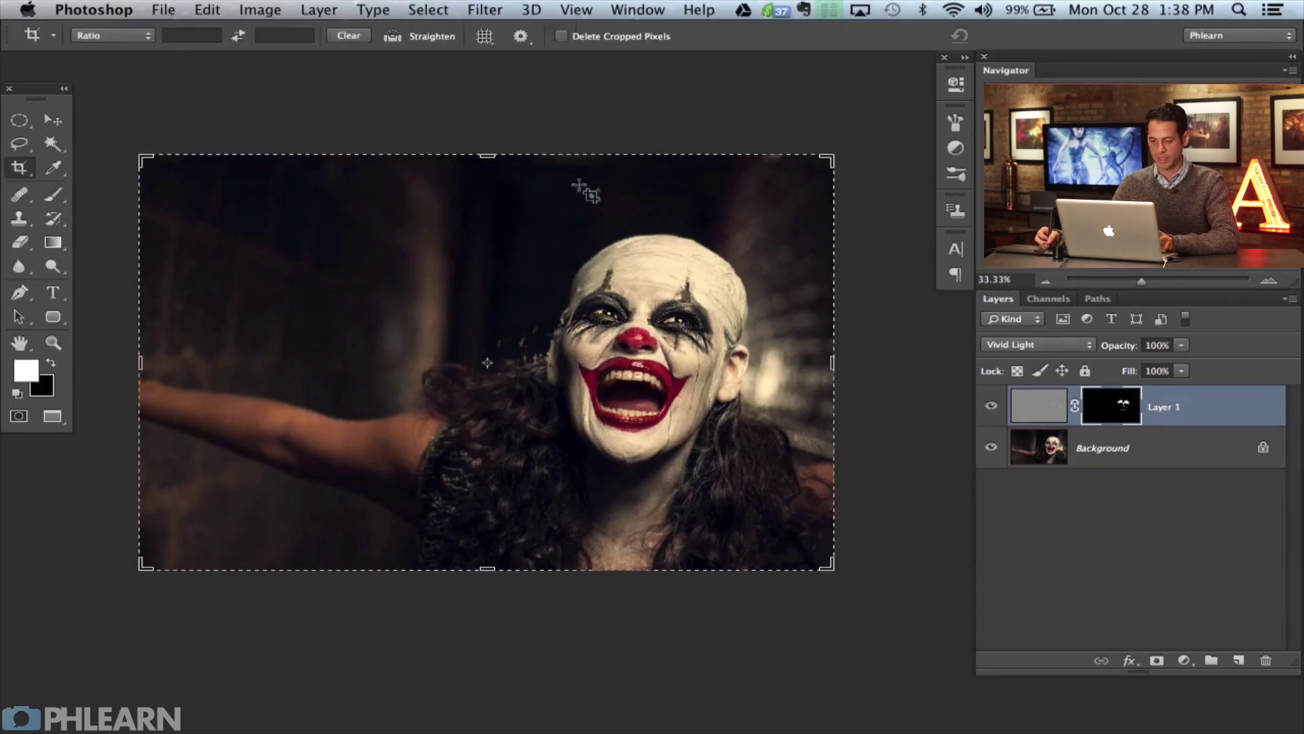
{"action": "left_click_drag", "start_coordinate": [144, 151], "coordinate": [178, 181]}
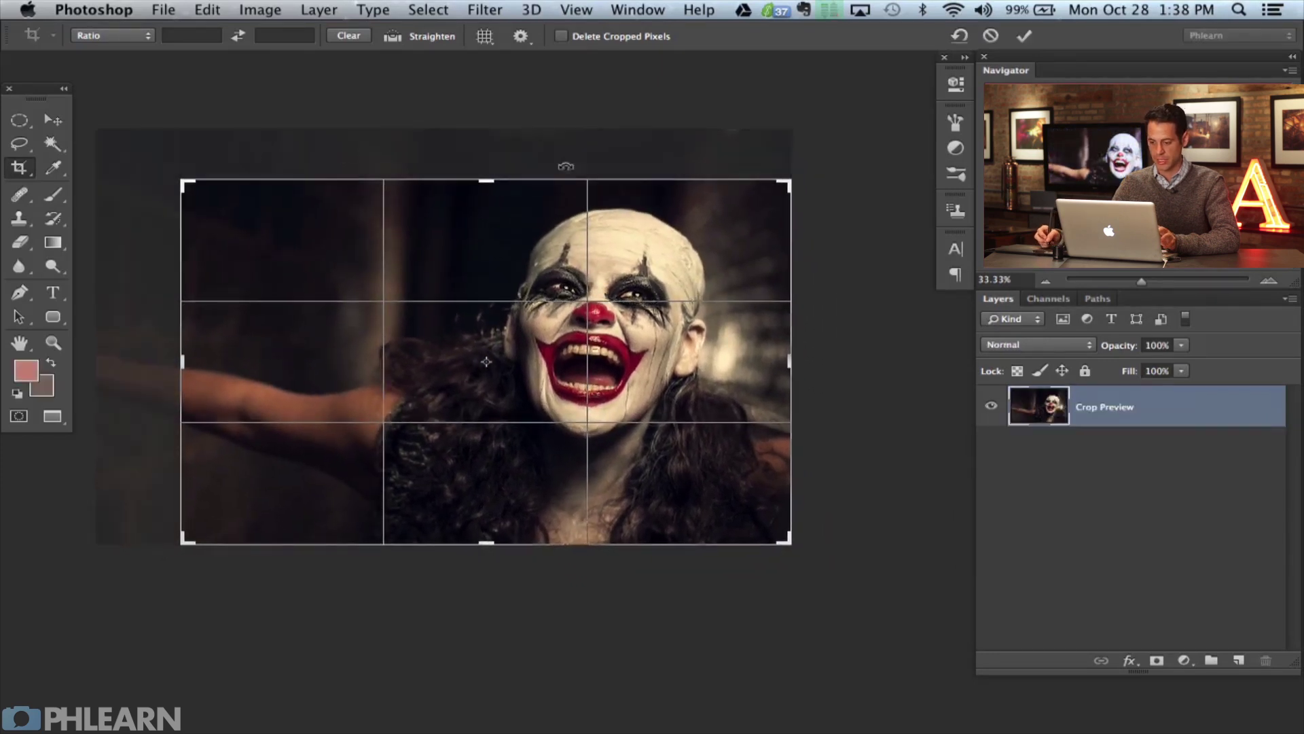
{"action": "left_click", "coordinate": [1024, 40]}
{"action": "left_click_drag", "start_coordinate": [774, 389], "coordinate": [637, 347]}
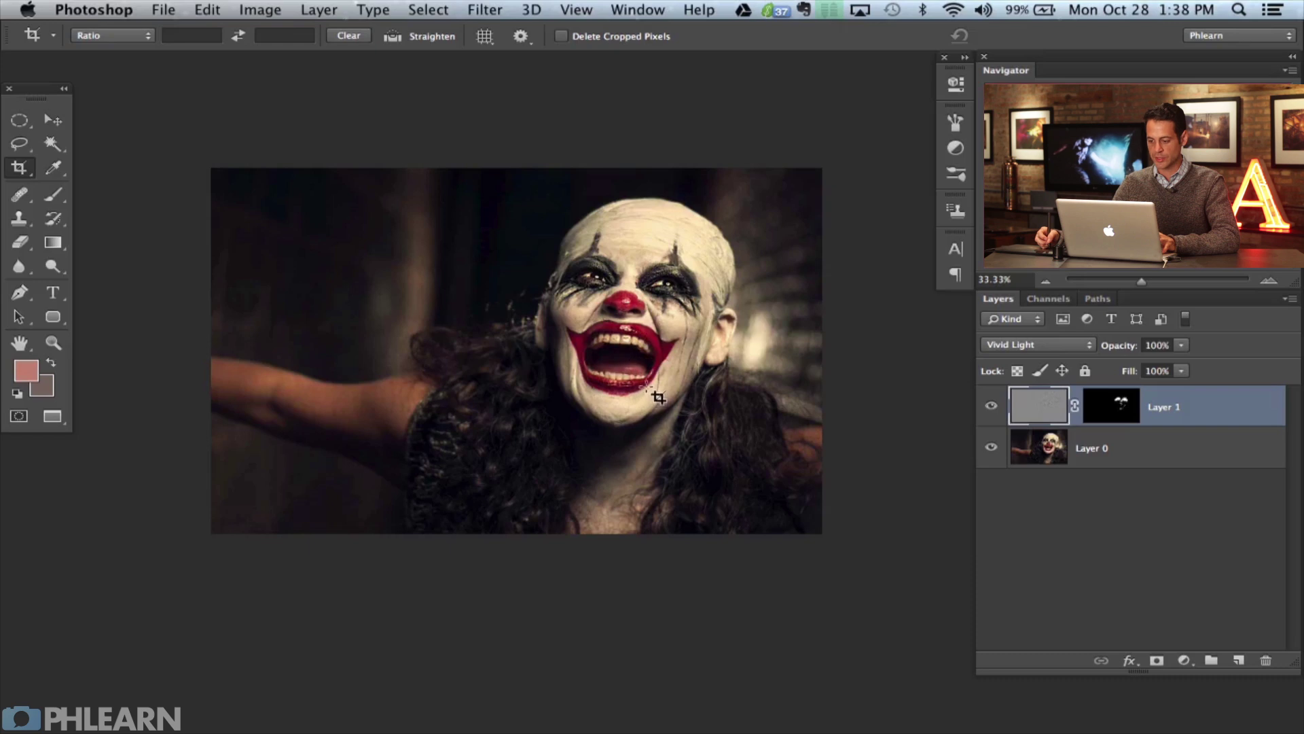
Create a new empty layer above Layer 1 and set the brush's foreground colour to bright magenta
{"action": "left_click", "coordinate": [1239, 661]}
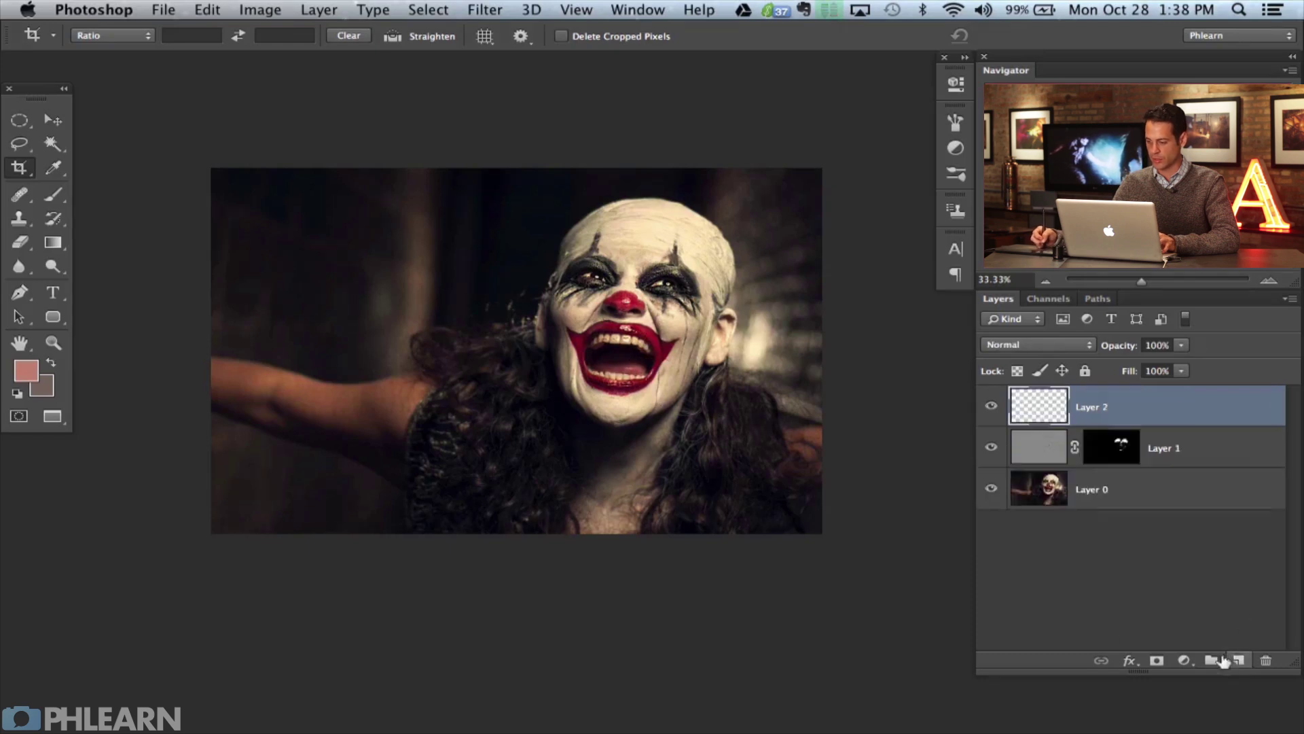
{"action": "key", "text": "b"}
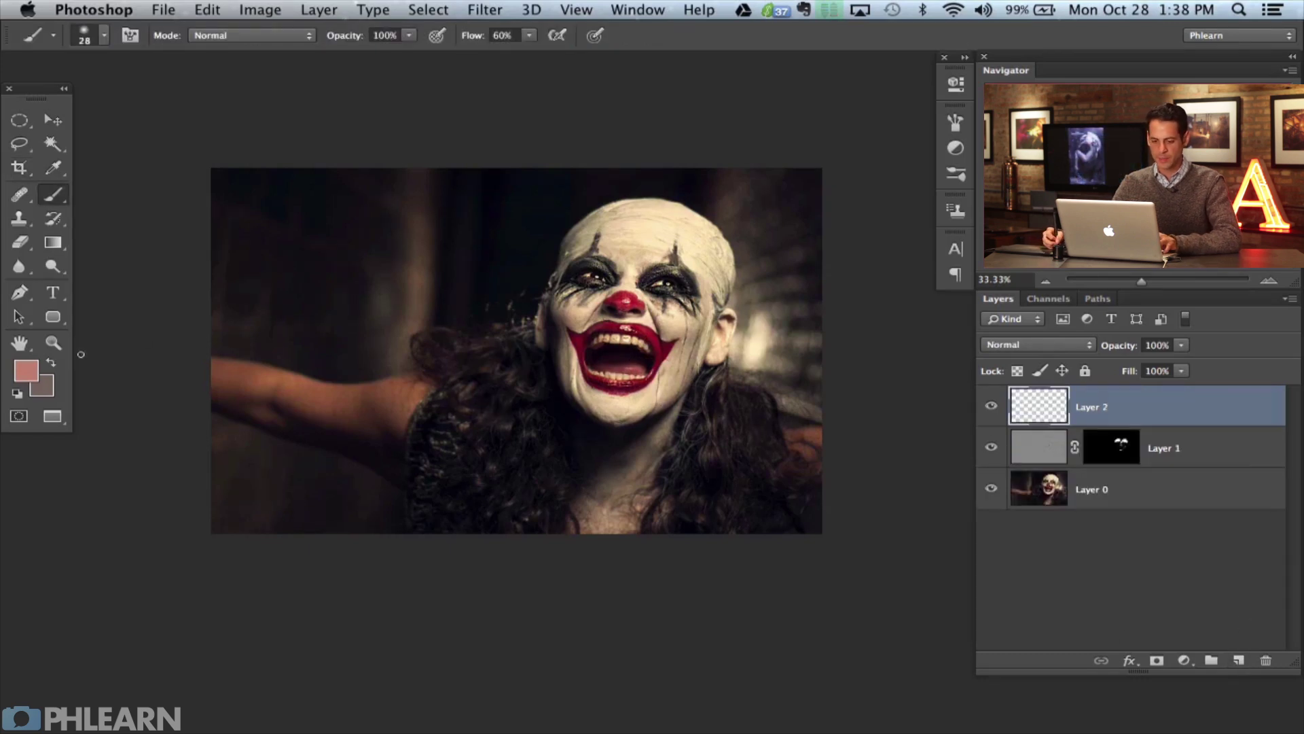
{"action": "left_click", "coordinate": [25, 370]}
{"action": "left_click", "coordinate": [797, 372]}
{"action": "left_click", "coordinate": [837, 396]}
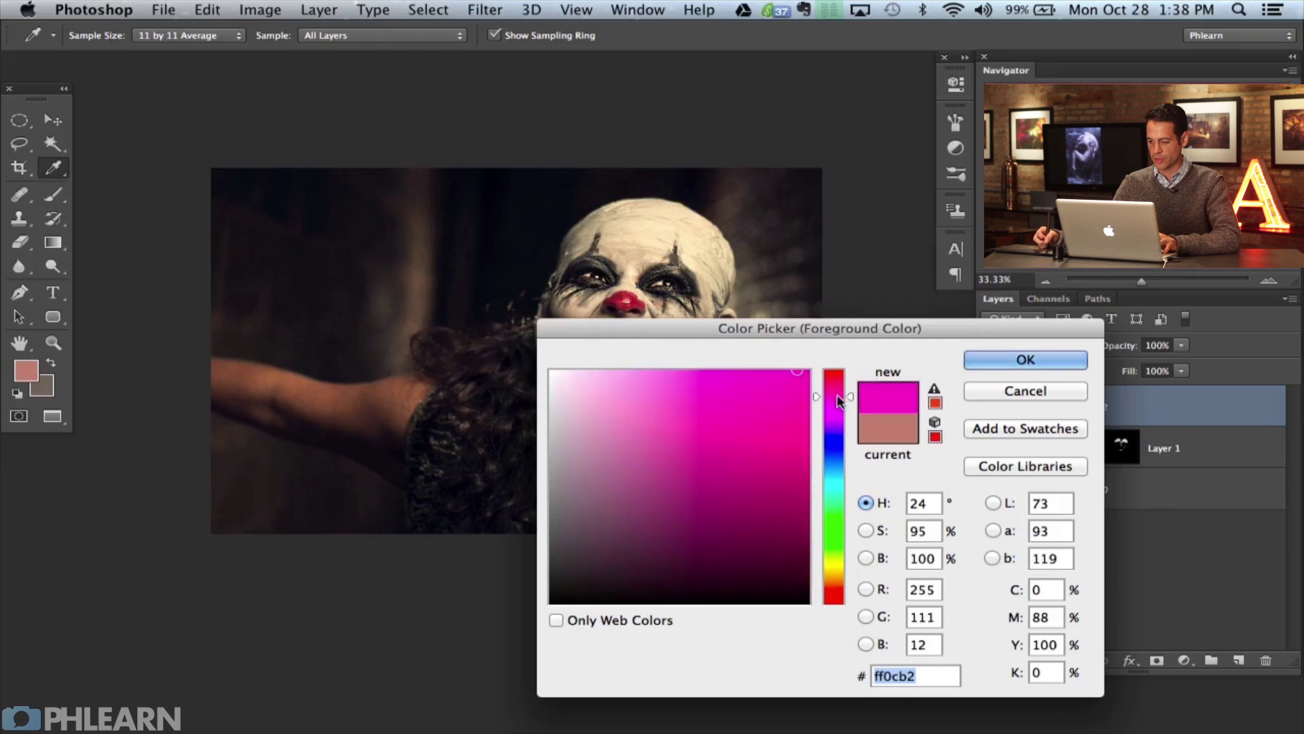
{"action": "left_click", "coordinate": [981, 359]}
Mark the hair on both sides of the face and a fuller hair outline around the head in magenta on Layer 2, then hide the layer
{"action": "mouse_move", "coordinate": [508, 331]}
{"action": "left_mouse_down"}
{"action": "mouse_move", "coordinate": [504, 529]}
{"action": "mouse_move", "coordinate": [501, 327]}
{"action": "left_mouse_up"}
{"action": "left_click_drag", "start_coordinate": [737, 396], "coordinate": [754, 386]}
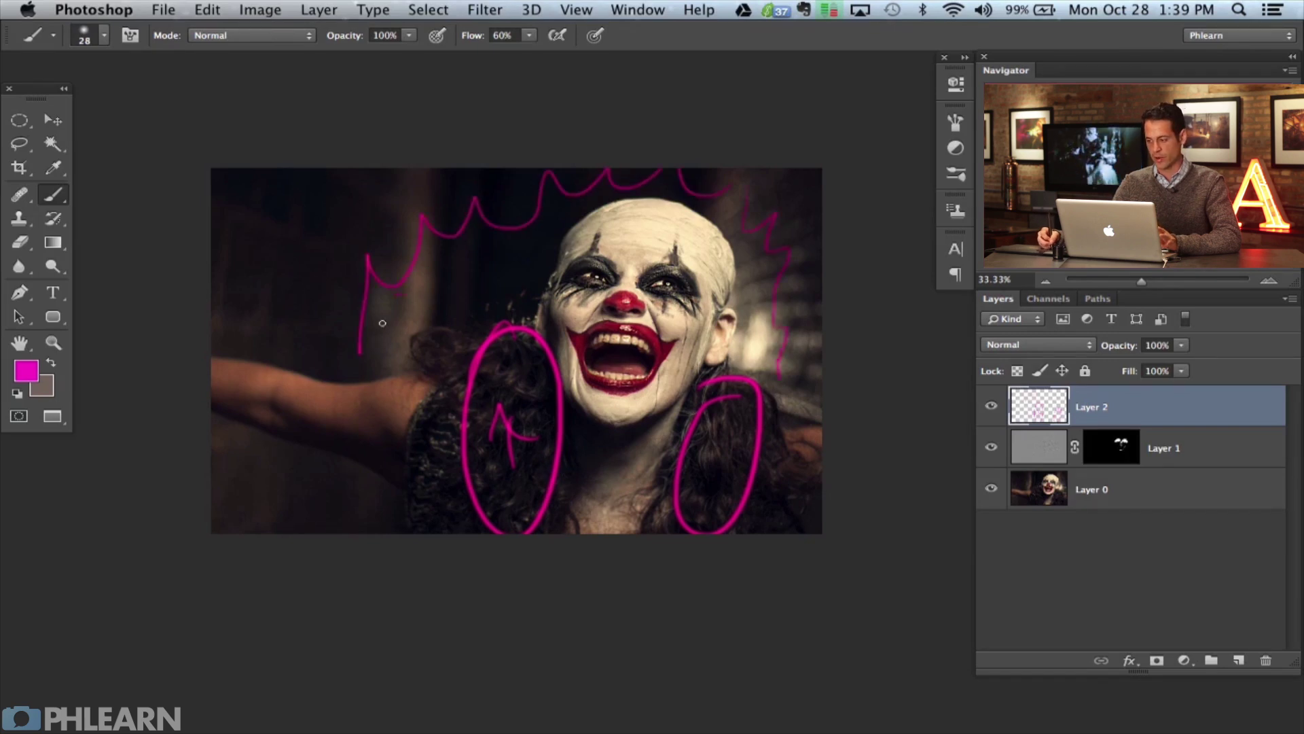
{"action": "left_click_drag", "start_coordinate": [452, 308], "coordinate": [427, 328]}
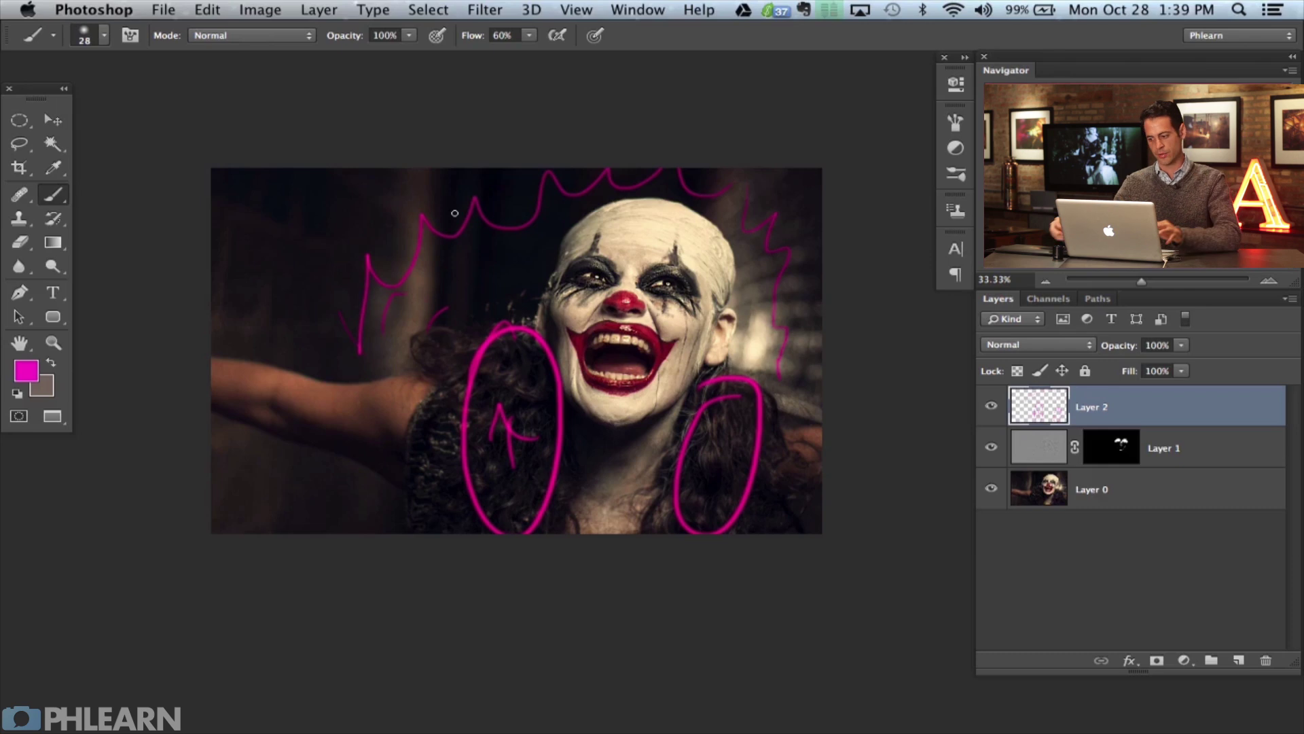
{"action": "left_click", "coordinate": [991, 406]}
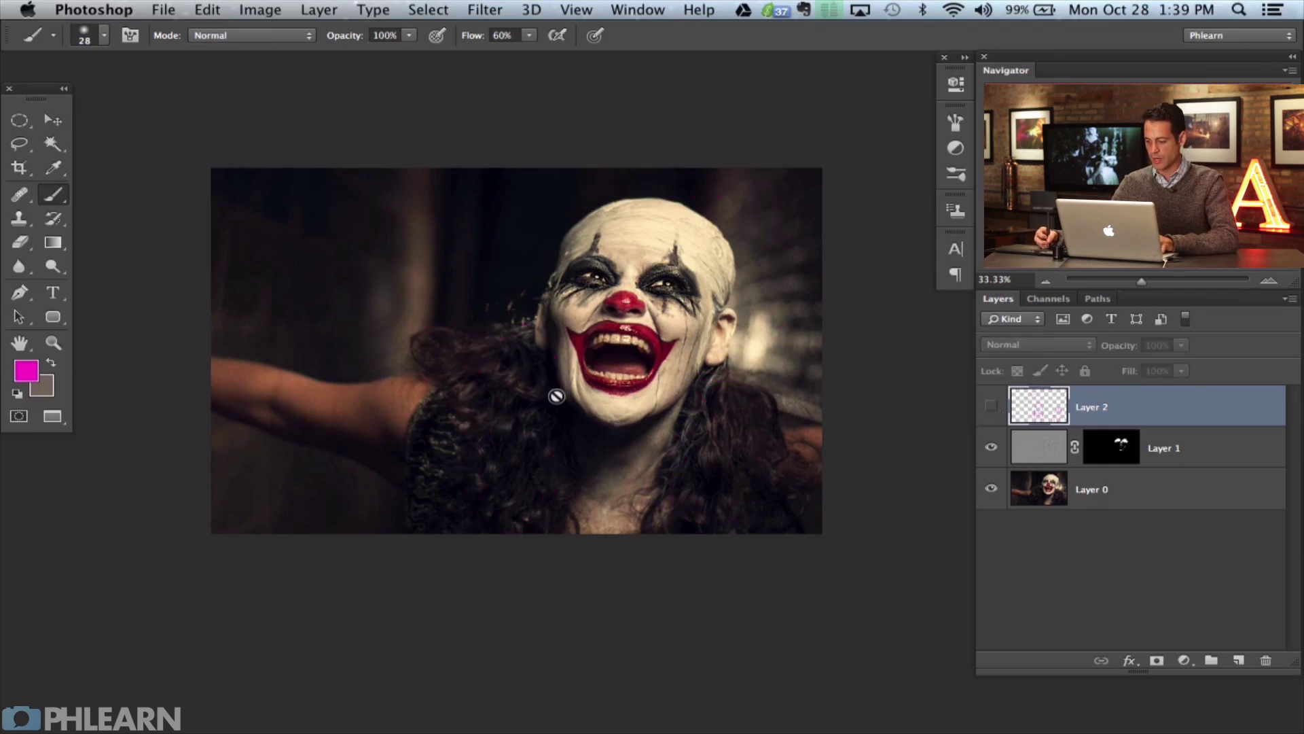
Add a Curves adjustment layer above Layer 2 and raise the RGB midtones from input 115 to output 136
{"action": "left_click", "coordinate": [1184, 660]}
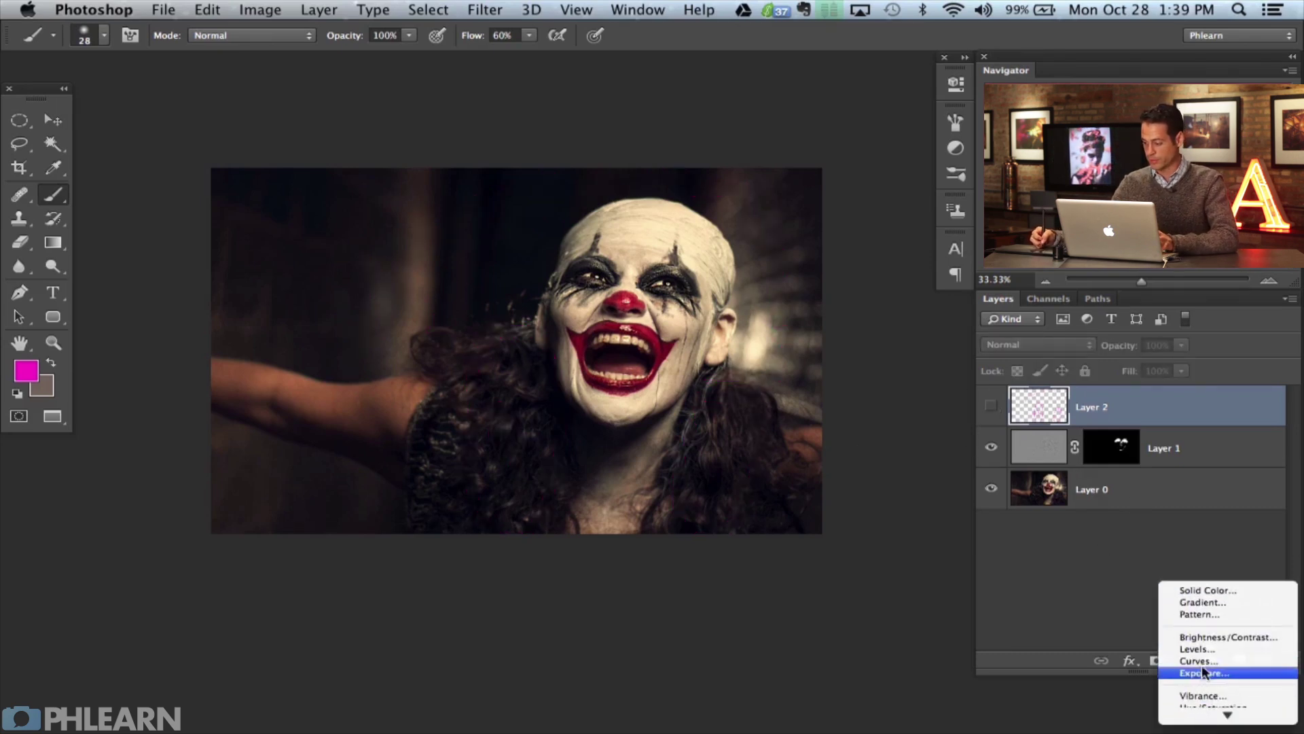
{"action": "left_click", "coordinate": [1222, 660]}
{"action": "scroll", "coordinate": [434, 434], "scroll_direction": "right", "scroll_amount": 5}
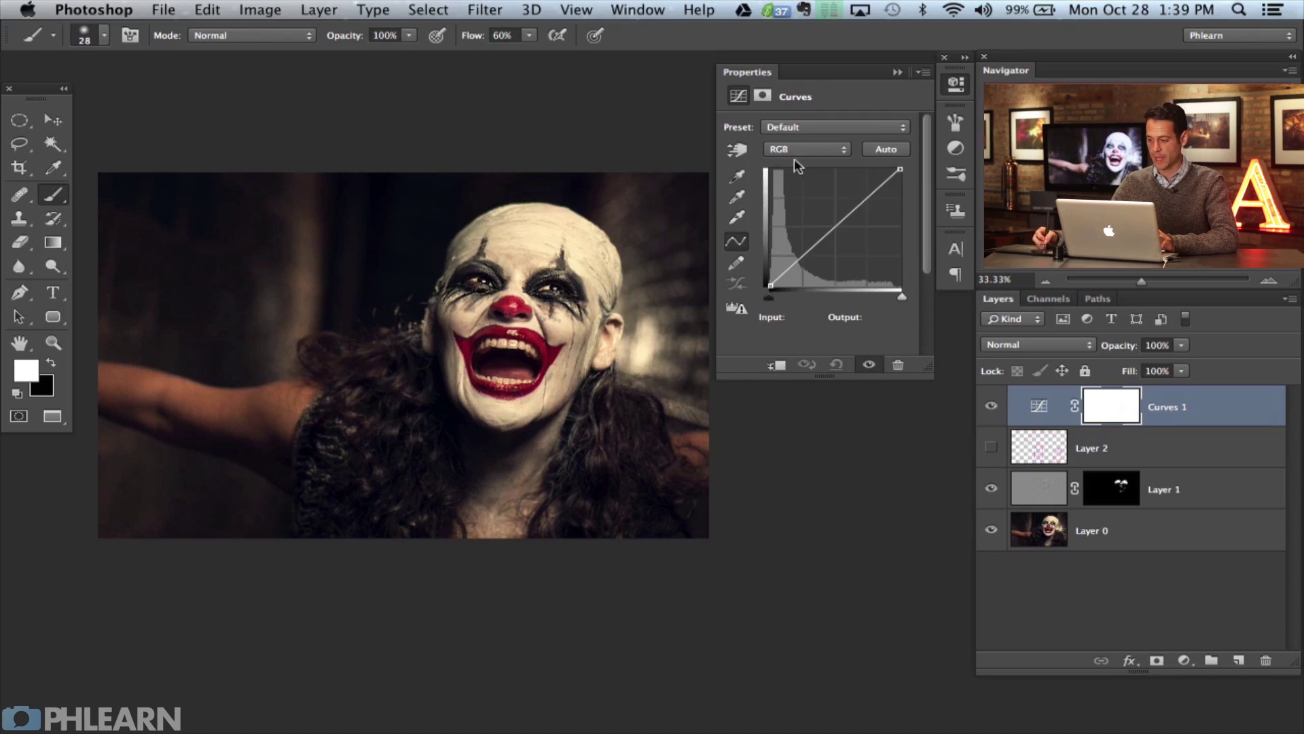
{"action": "left_click_drag", "start_coordinate": [830, 229], "coordinate": [829, 223]}
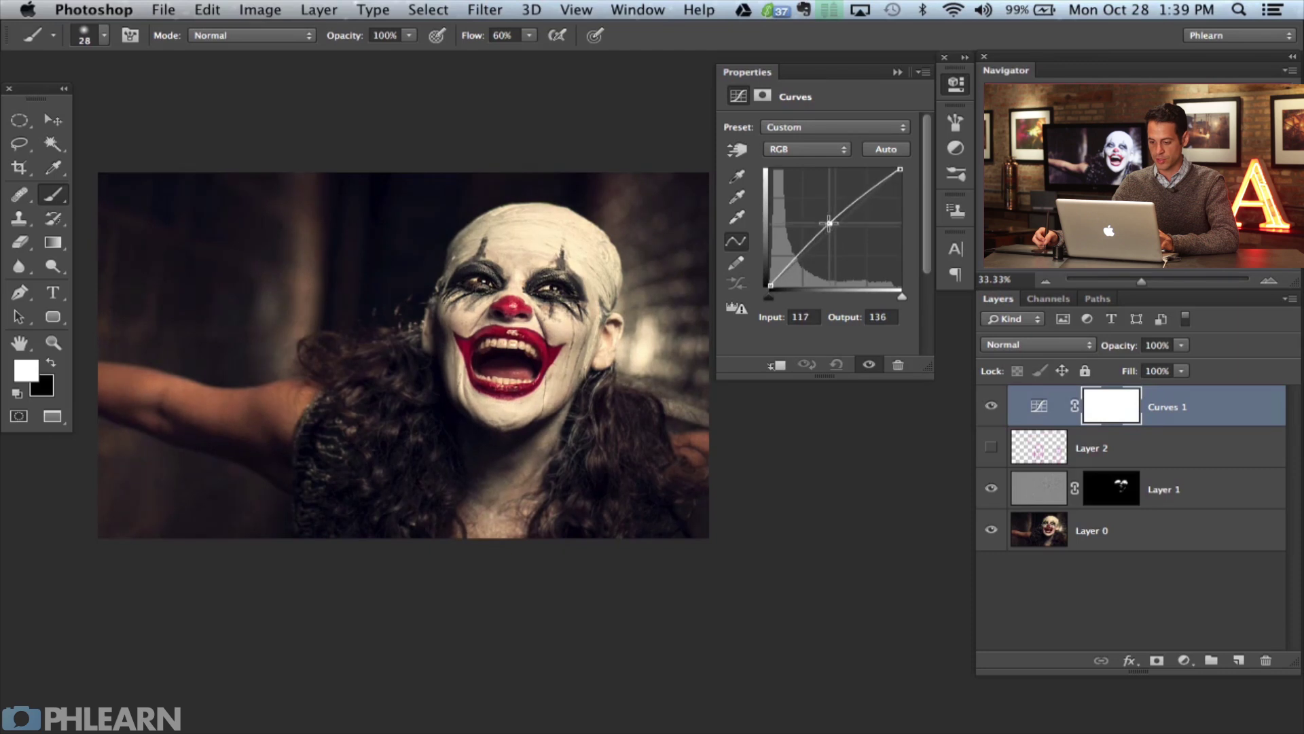
Raise the red curve at input 123 to output 145 and lower the blue curve at input 143 to output 123
{"action": "left_click", "coordinate": [787, 151]}
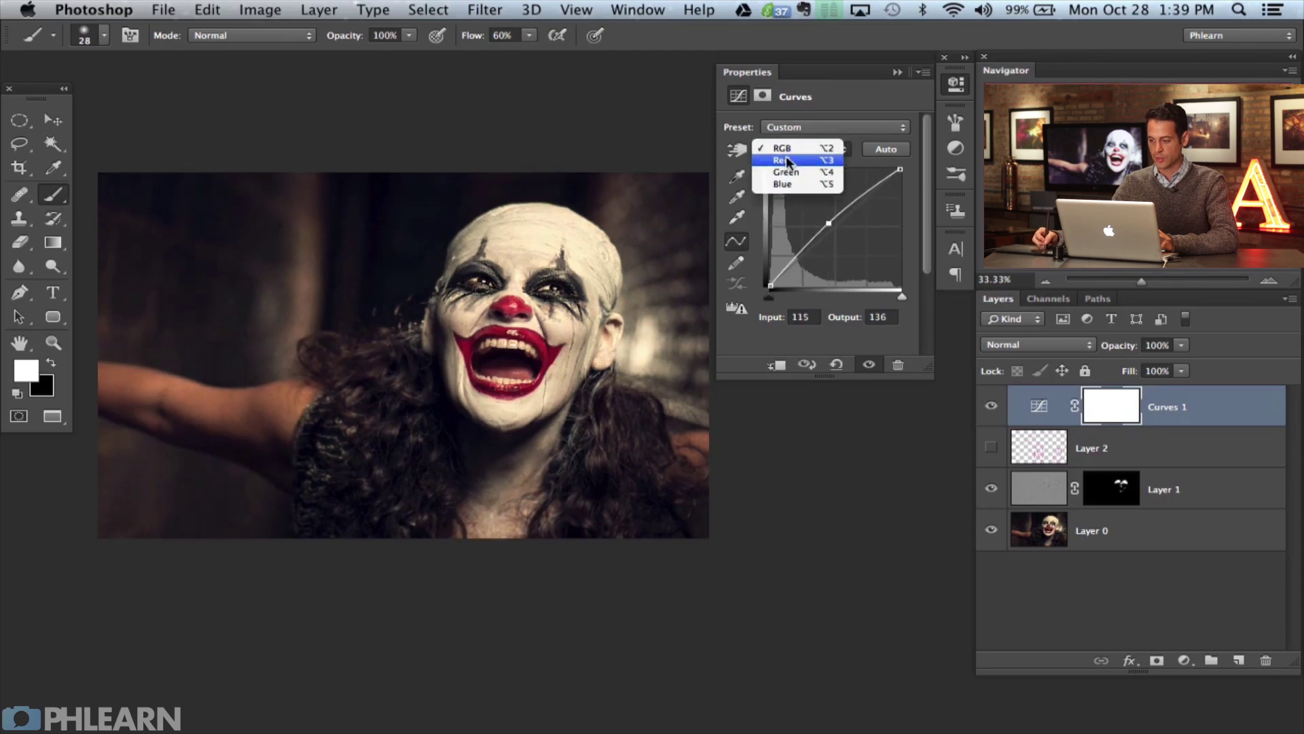
{"action": "left_click", "coordinate": [788, 160]}
{"action": "left_click_drag", "start_coordinate": [832, 231], "coordinate": [833, 220]}
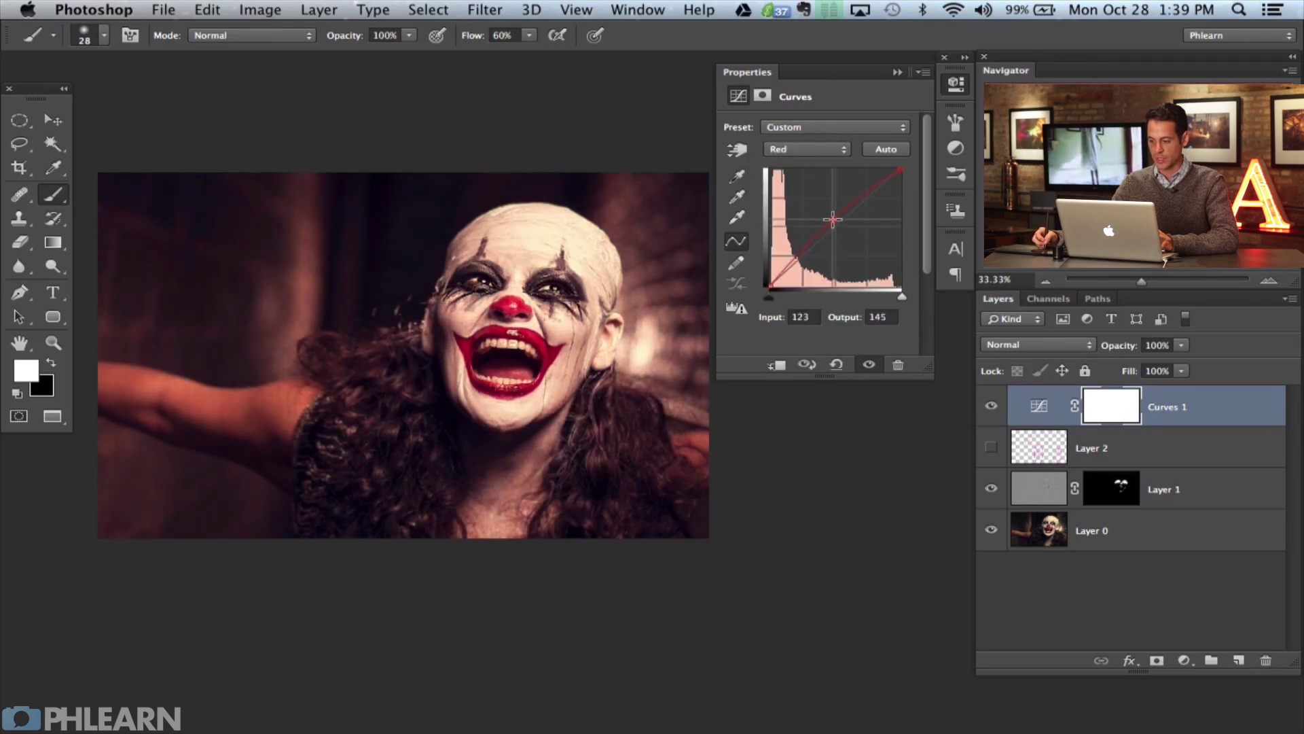
{"action": "left_click", "coordinate": [802, 147]}
{"action": "left_click", "coordinate": [788, 174]}
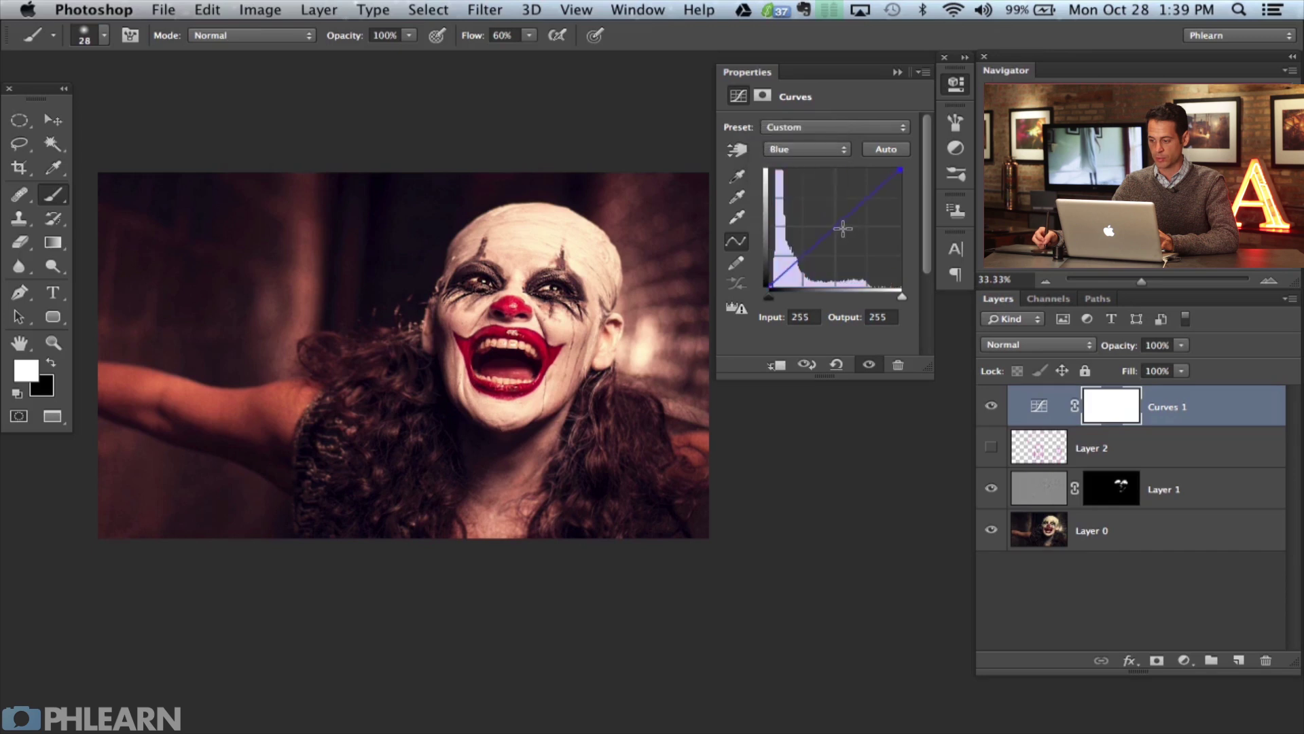
{"action": "left_click_drag", "start_coordinate": [841, 225], "coordinate": [841, 231]}
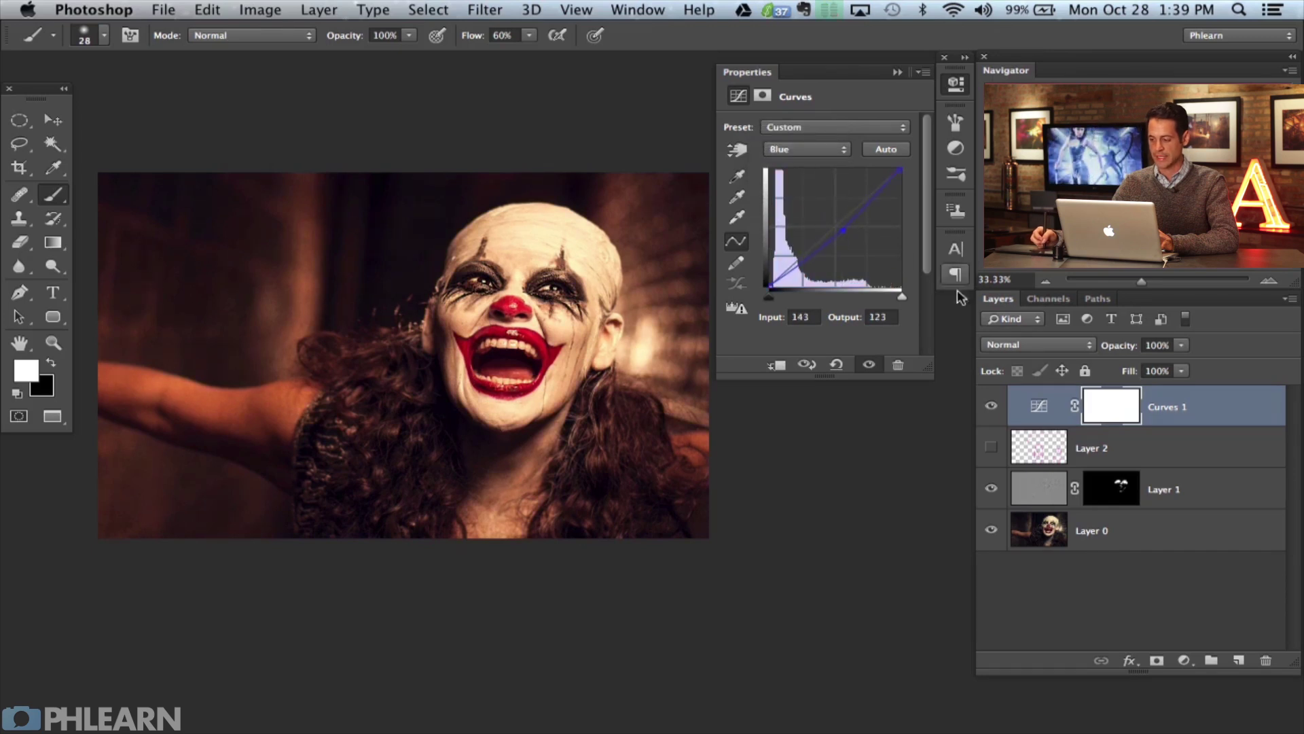
Compare the image with and without the warm red colouring of the Curves 1 layer
{"action": "left_click", "coordinate": [992, 406]}
{"action": "left_click", "coordinate": [992, 406]}
{"action": "left_click", "coordinate": [992, 406]}
{"action": "left_click", "coordinate": [992, 406]}
{"action": "left_click", "coordinate": [992, 406]}
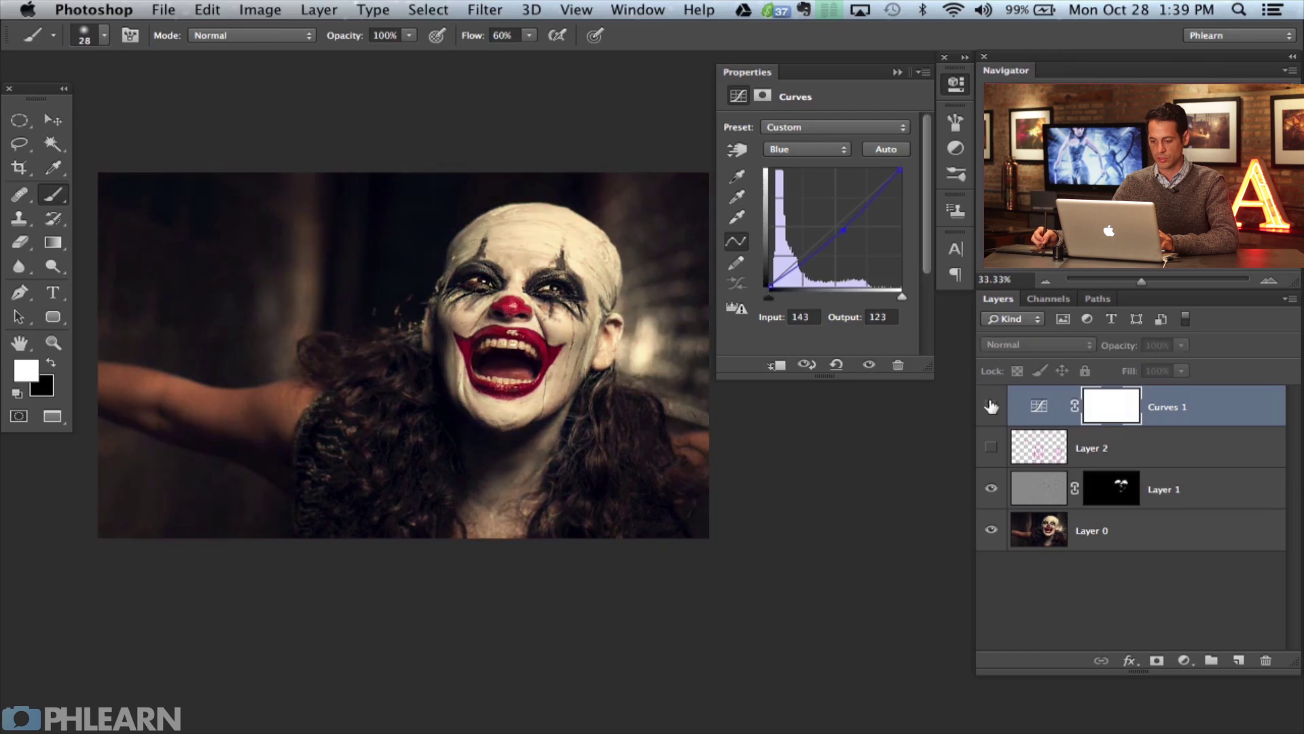
{"action": "left_click", "coordinate": [992, 407]}
{"action": "left_click", "coordinate": [992, 406]}
{"action": "left_click", "coordinate": [992, 406]}
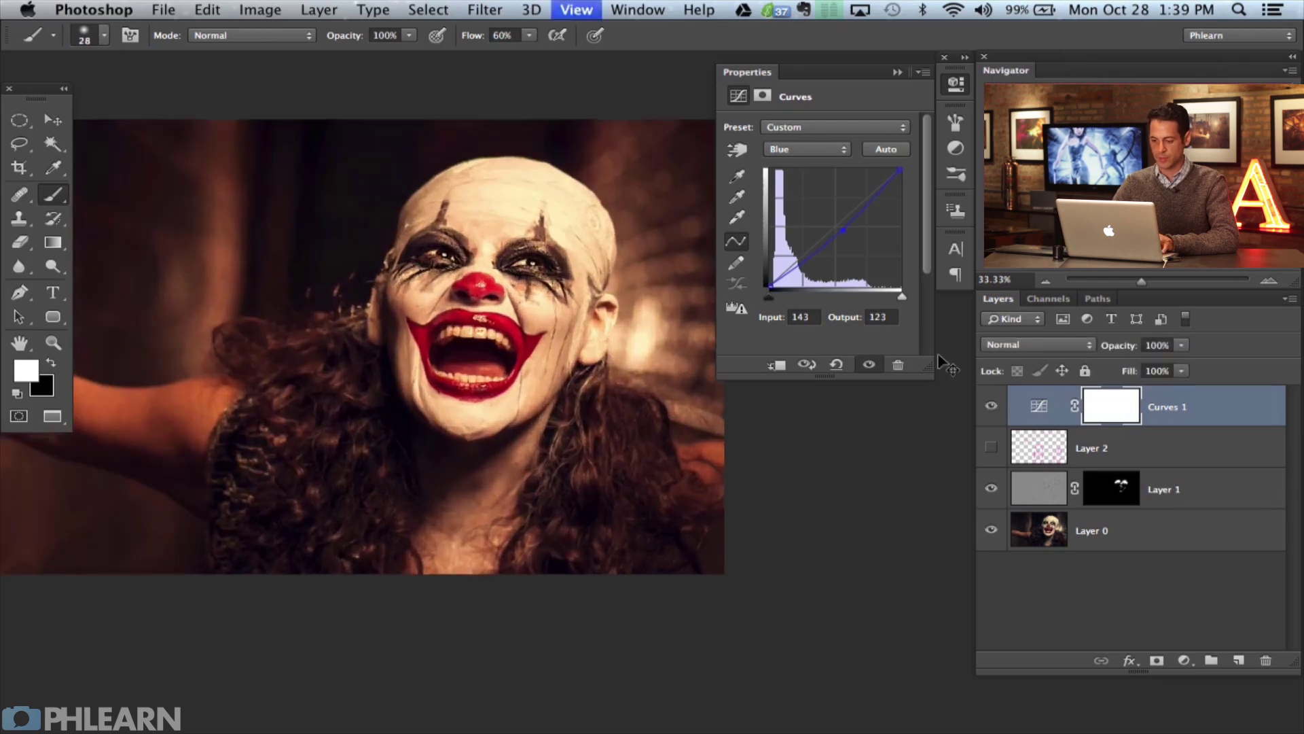
Set the blue curve's point to input 145, output 121, and invert the Curves 1 mask to black
{"action": "key", "text": "super+plus"}
{"action": "left_click_drag", "start_coordinate": [483, 453], "coordinate": [569, 435]}
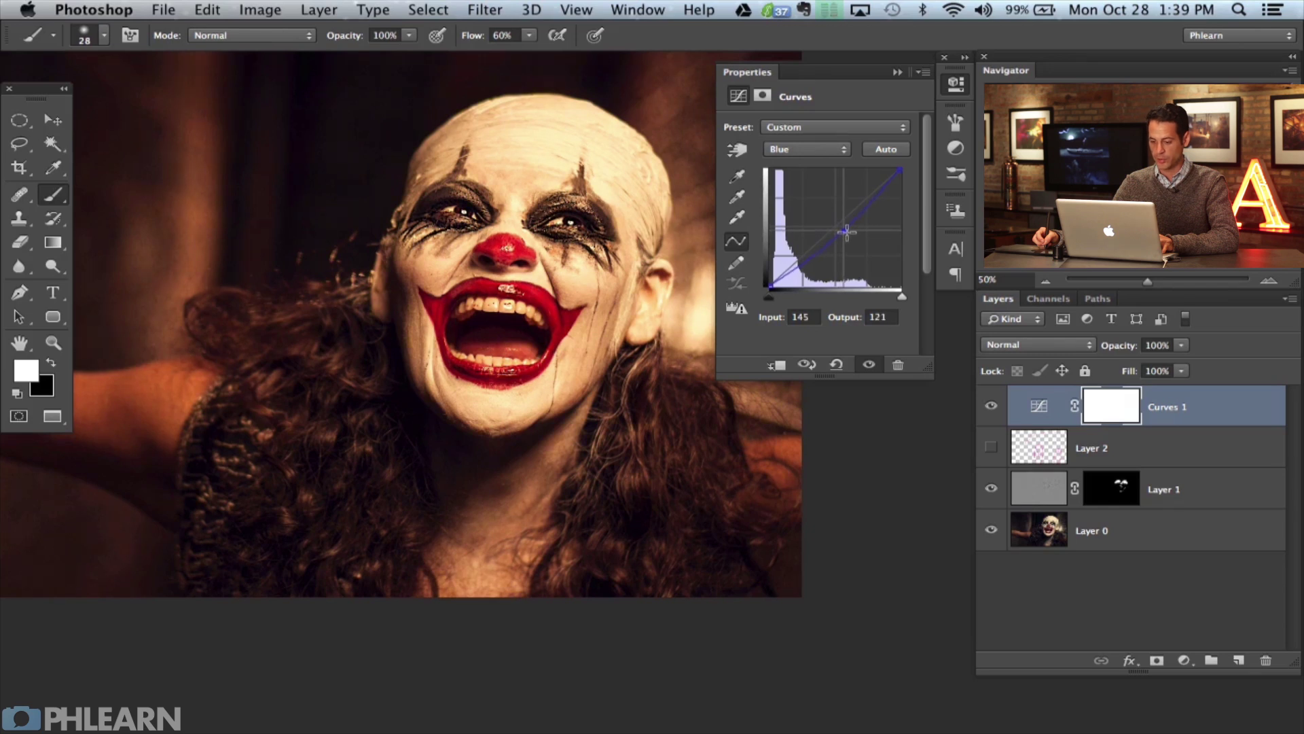
{"action": "key", "text": "super+i"}
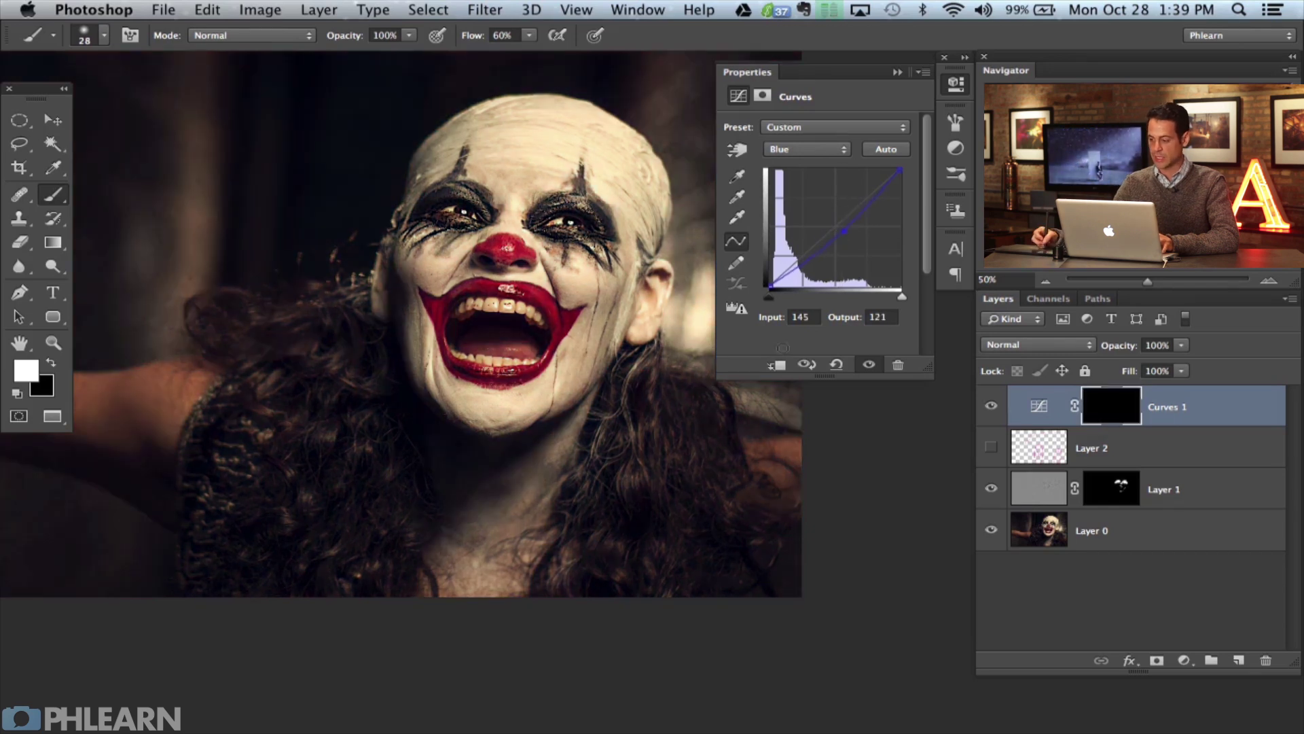
Paint white on the Curves 1 mask over the hair on both sides of the face with a large soft brush of 235 to 262 px
{"action": "mouse_move", "coordinate": [307, 388]}
{"action": "left_mouse_down"}
{"action": "mouse_move", "coordinate": [347, 405]}
{"action": "mouse_move", "coordinate": [328, 442]}
{"action": "mouse_move", "coordinate": [352, 487]}
{"action": "mouse_move", "coordinate": [413, 468]}
{"action": "mouse_move", "coordinate": [409, 516]}
{"action": "mouse_move", "coordinate": [384, 524]}
{"action": "mouse_move", "coordinate": [357, 585]}
{"action": "mouse_move", "coordinate": [317, 524]}
{"action": "mouse_move", "coordinate": [287, 549]}
{"action": "mouse_move", "coordinate": [239, 527]}
{"action": "mouse_move", "coordinate": [210, 577]}
{"action": "mouse_move", "coordinate": [256, 446]}
{"action": "mouse_move", "coordinate": [293, 450]}
{"action": "mouse_move", "coordinate": [262, 361]}
{"action": "mouse_move", "coordinate": [227, 326]}
{"action": "mouse_move", "coordinate": [296, 325]}
{"action": "mouse_move", "coordinate": [332, 356]}
{"action": "mouse_move", "coordinate": [358, 337]}
{"action": "mouse_move", "coordinate": [409, 461]}
{"action": "left_mouse_up"}
{"action": "mouse_move", "coordinate": [591, 422]}
{"action": "left_mouse_down"}
{"action": "mouse_move", "coordinate": [644, 412]}
{"action": "mouse_move", "coordinate": [624, 403]}
{"action": "mouse_move", "coordinate": [638, 380]}
{"action": "mouse_move", "coordinate": [690, 453]}
{"action": "mouse_move", "coordinate": [714, 453]}
{"action": "mouse_move", "coordinate": [707, 552]}
{"action": "mouse_move", "coordinate": [749, 563]}
{"action": "mouse_move", "coordinate": [682, 560]}
{"action": "mouse_move", "coordinate": [654, 495]}
{"action": "mouse_move", "coordinate": [617, 532]}
{"action": "left_mouse_up"}
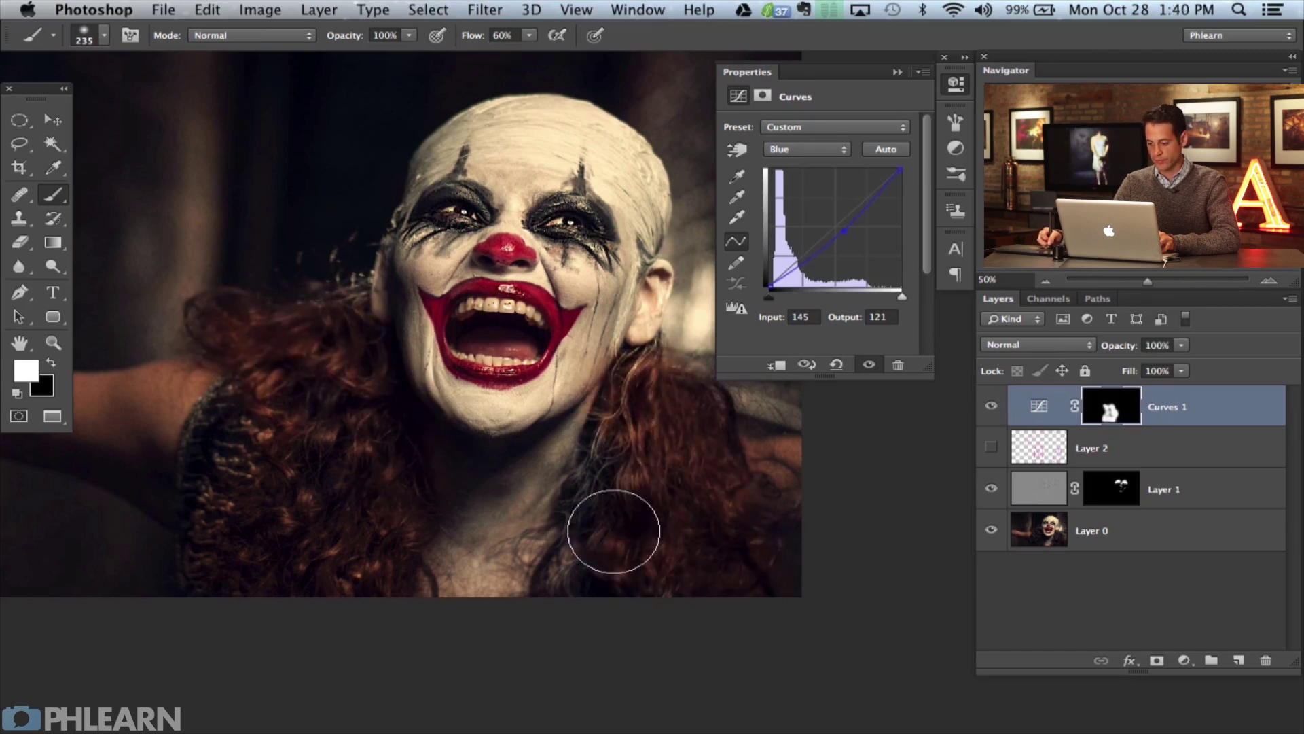
{"action": "left_click", "coordinate": [576, 535], "text": "ctrl+alt"}
{"action": "left_click_drag", "start_coordinate": [576, 535], "coordinate": [553, 465]}
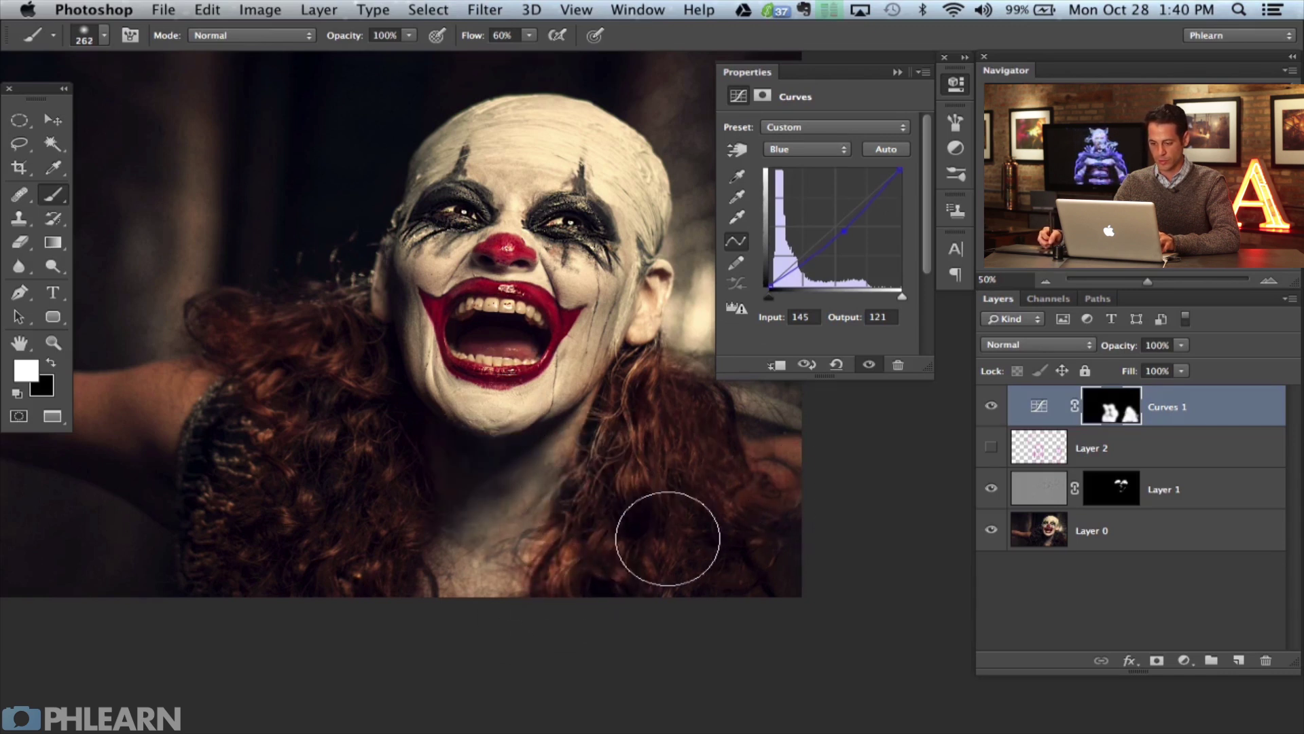
Refine the Curves 1 mask over the hair and outstretched arm with white and black, using a 406 px brush at 20% flow
{"action": "left_click_drag", "start_coordinate": [411, 496], "coordinate": [450, 480]}
{"action": "key", "text": "shift+2"}
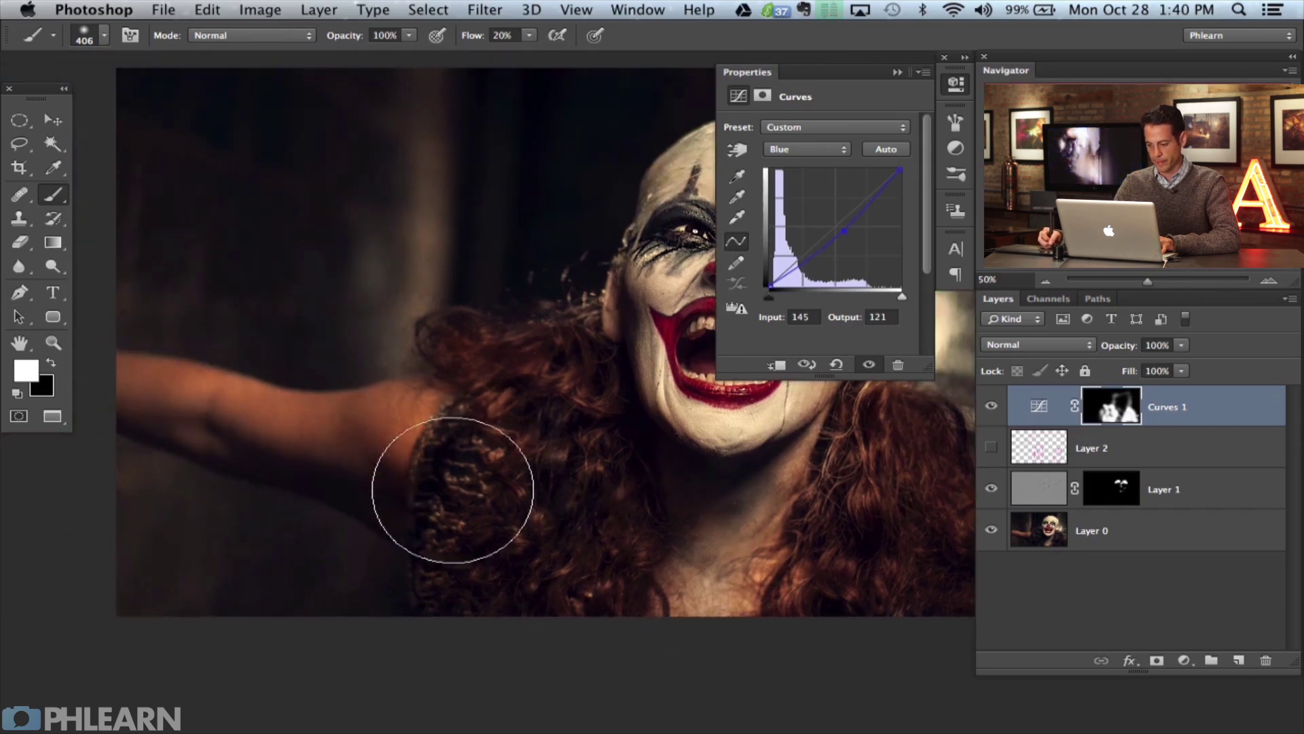
{"action": "key", "text": "x"}
{"action": "key", "text": "x"}
{"action": "key", "text": "x"}
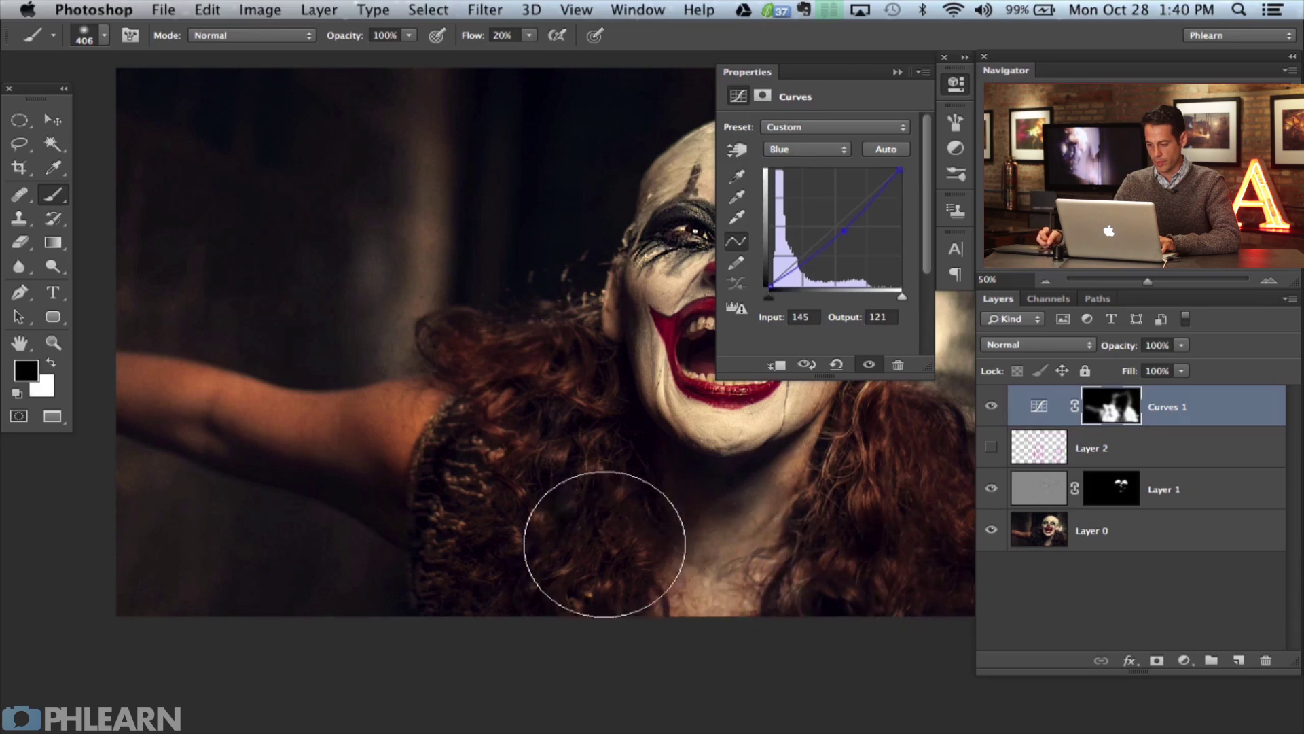
{"action": "key", "text": "x"}
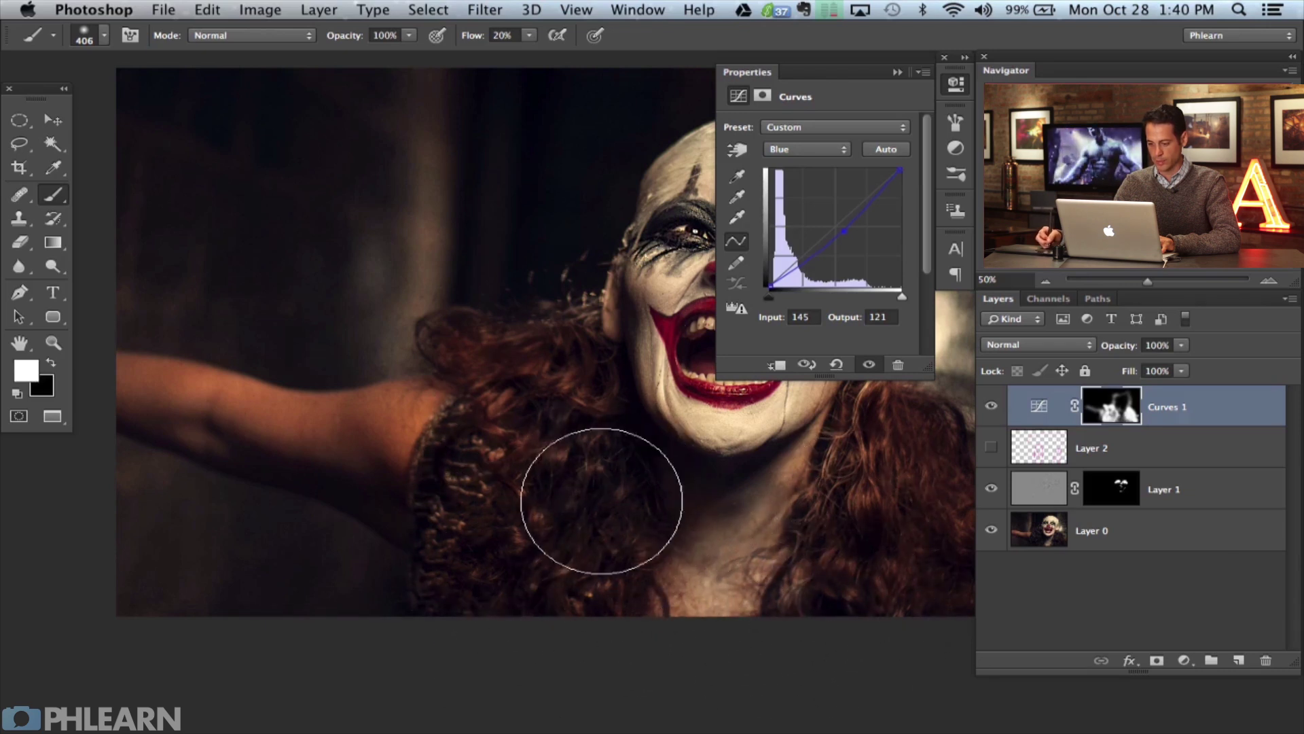
Compare the image with and without Curves 1 and touch up its mask over the hair beside the outstretched arm
{"action": "key", "text": "super+minus"}
{"action": "left_click", "coordinate": [991, 406]}
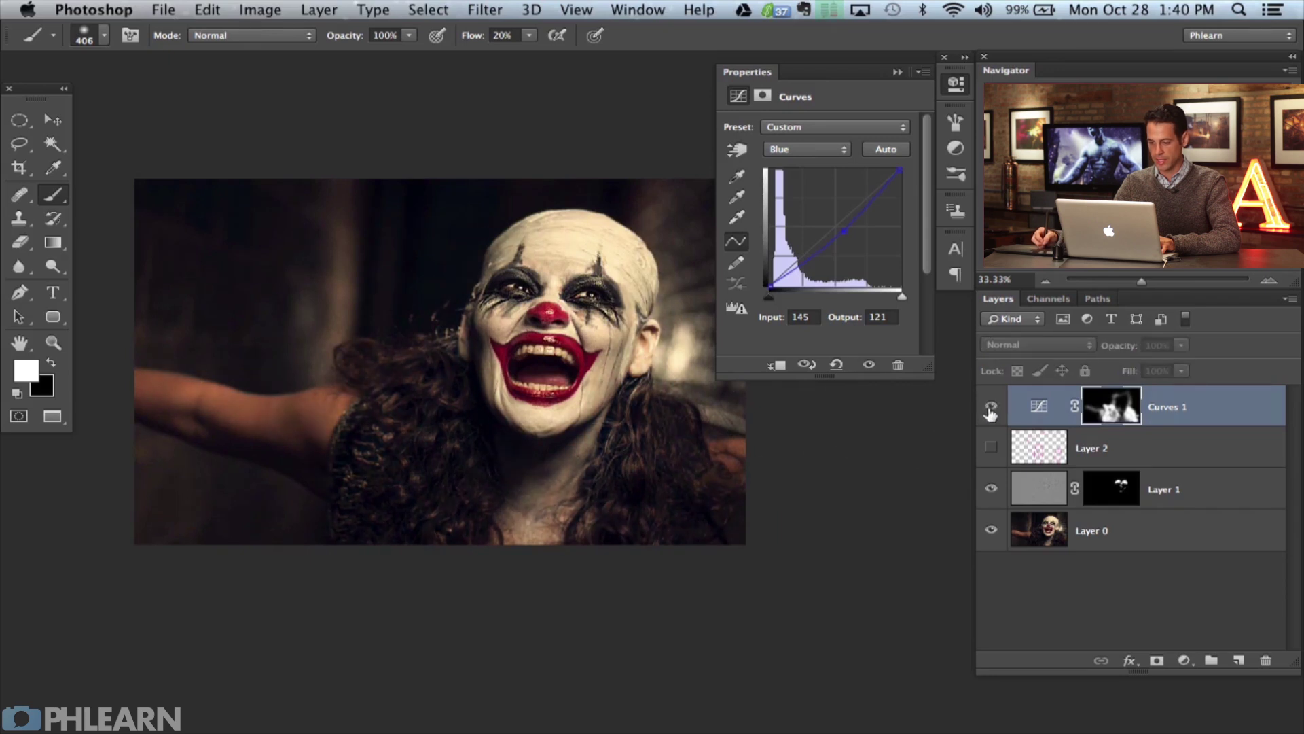
{"action": "left_click", "coordinate": [991, 407]}
{"action": "key", "text": "x"}
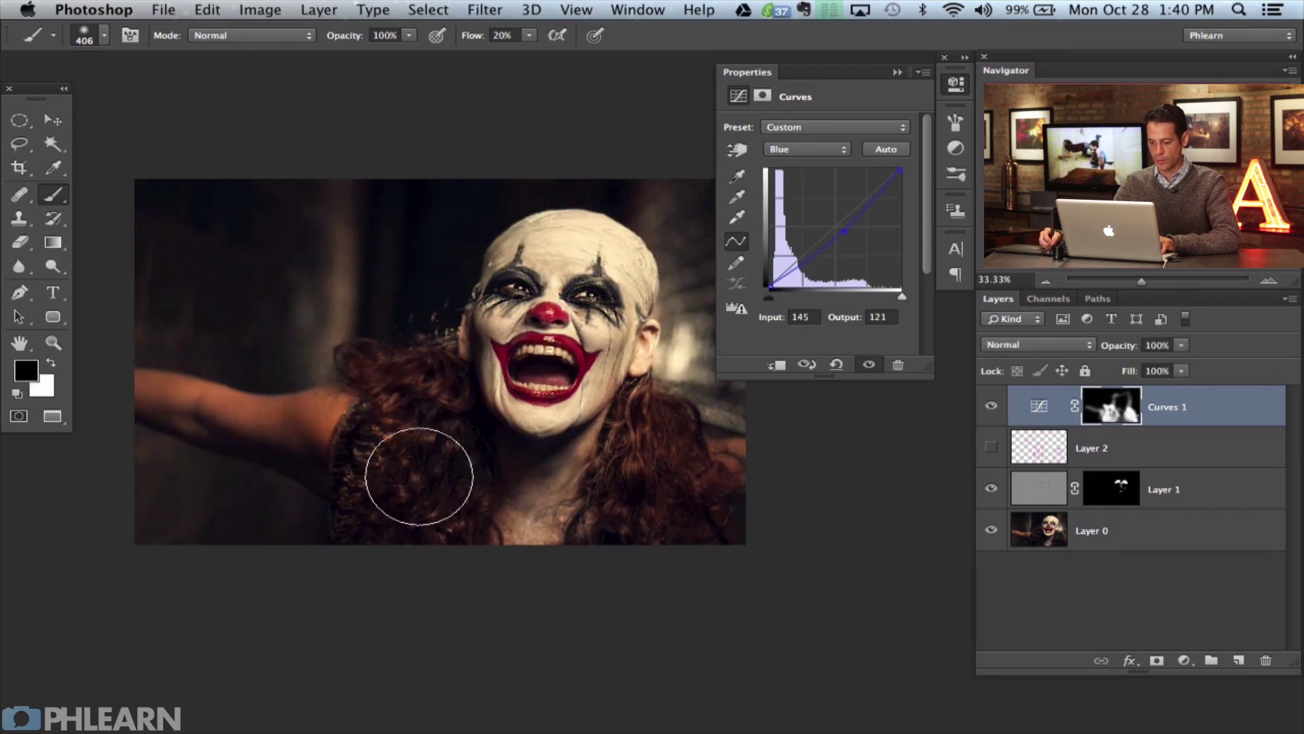
{"action": "key", "text": "x"}
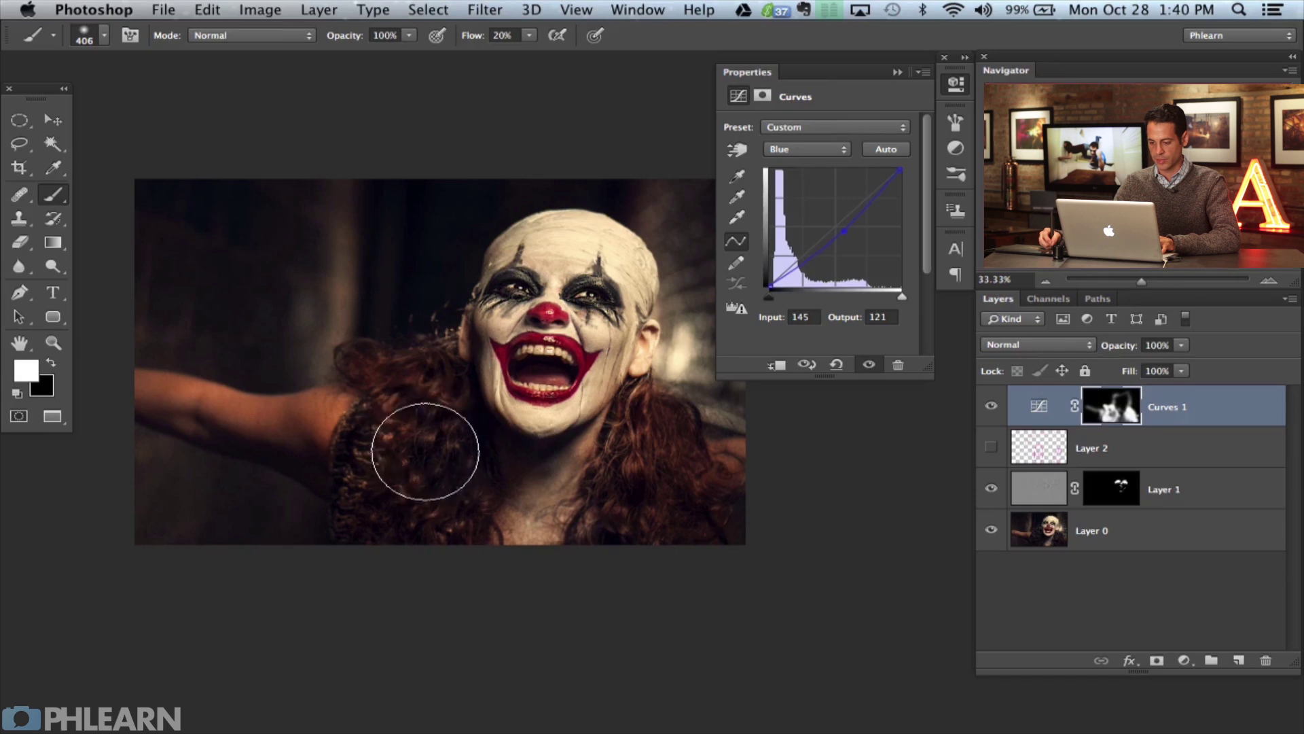
Brighten the Curves 1 effect by raising the RGB curve at input 104 to output 134, keeping the layer at 100% opacity
{"action": "left_click", "coordinate": [801, 151]}
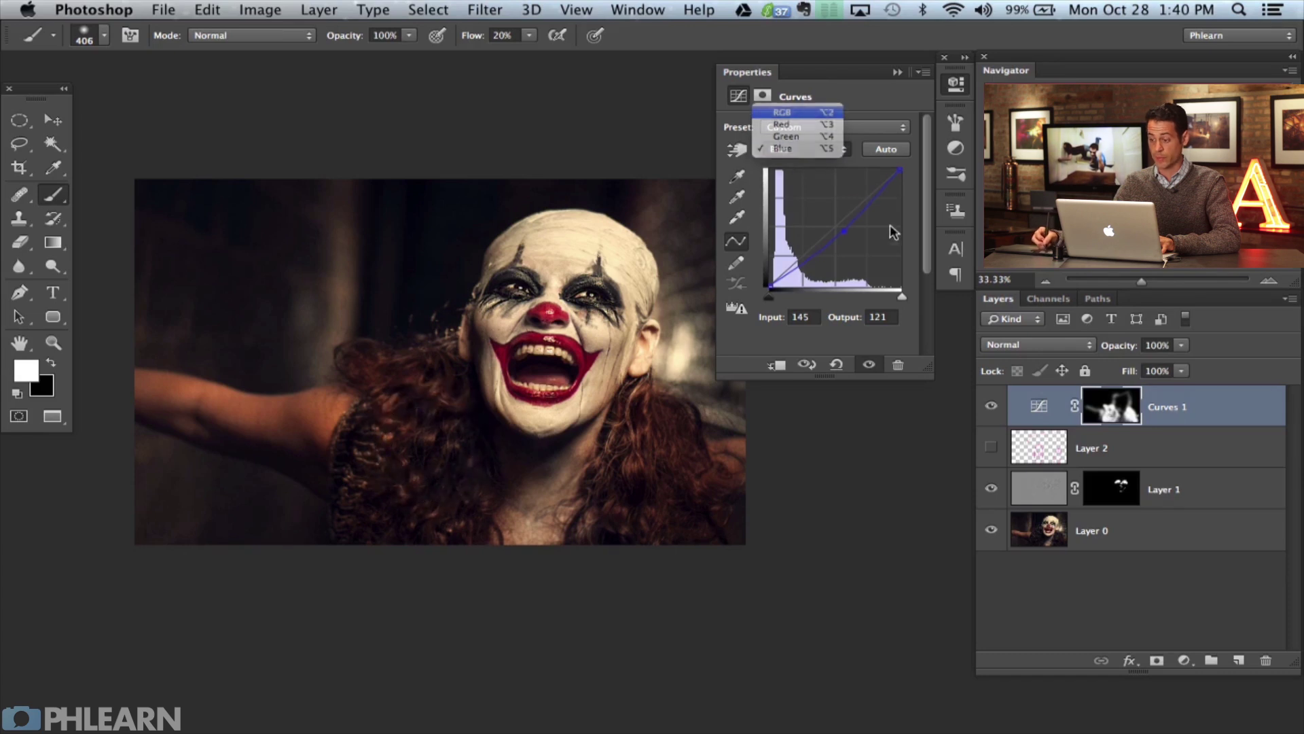
{"action": "left_click", "coordinate": [783, 112]}
{"action": "left_click_drag", "start_coordinate": [825, 222], "coordinate": [835, 412]}
{"action": "left_click_drag", "start_coordinate": [831, 233], "coordinate": [823, 224]}
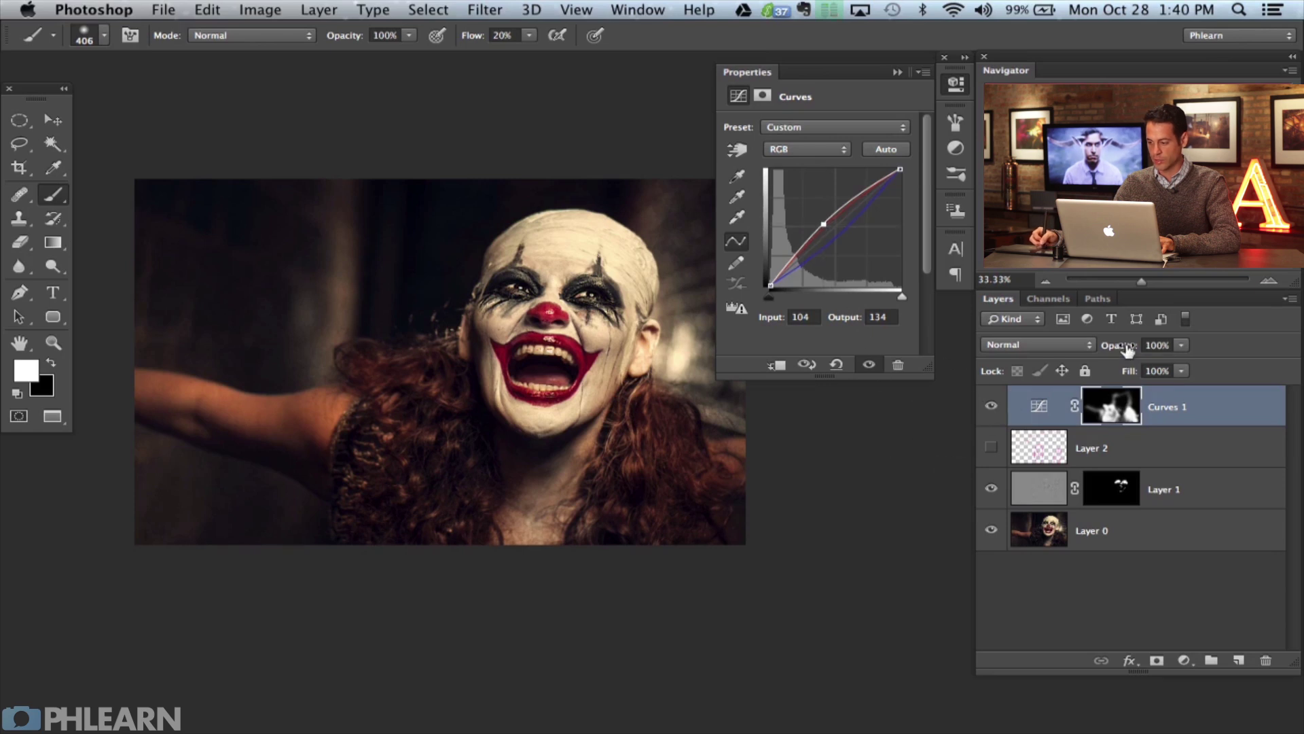
{"action": "mouse_move", "coordinate": [1105, 350]}
{"action": "left_mouse_down"}
{"action": "mouse_move", "coordinate": [1040, 352]}
{"action": "mouse_move", "coordinate": [1189, 351]}
{"action": "left_mouse_up"}
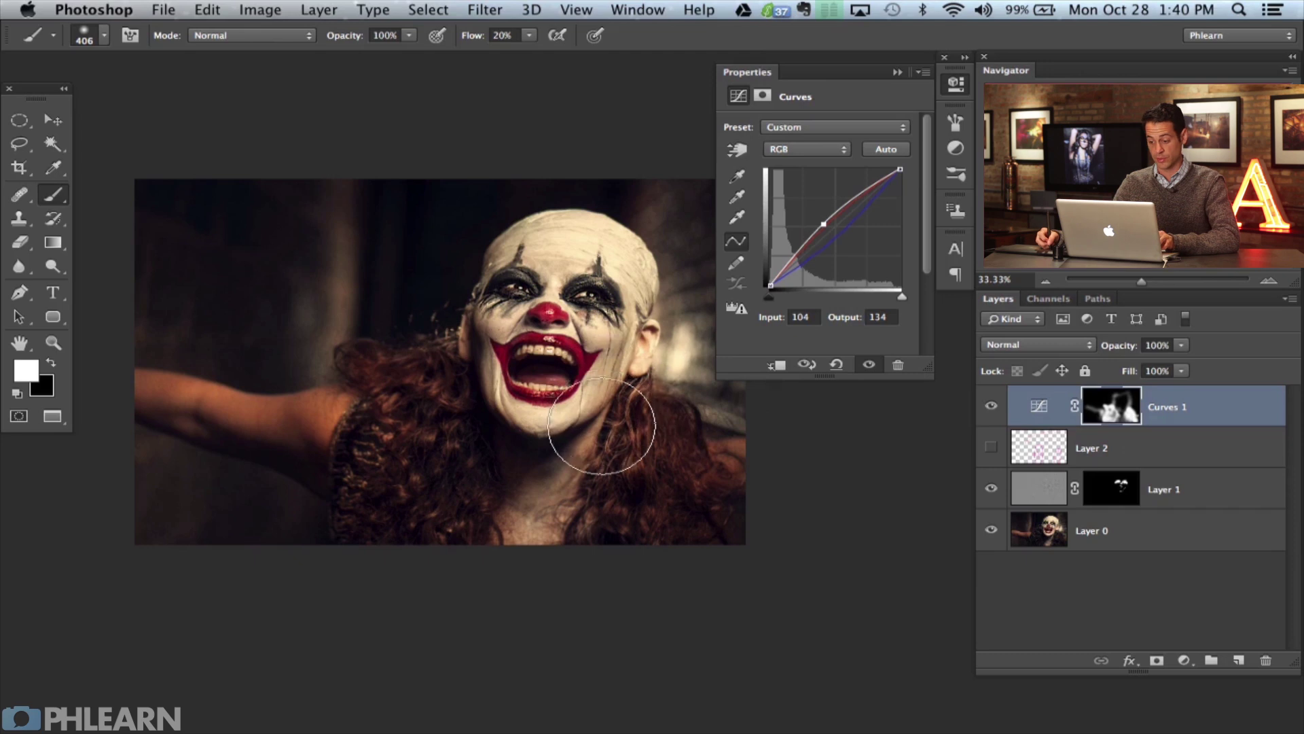
Paint black on the Curves 1 mask along the jaw and neck with a 238 px brush at 20% flow
{"action": "key", "text": "bracketleft"}
{"action": "key", "text": "bracketleft"}
{"action": "key", "text": "bracketleft"}
{"action": "key", "text": "x"}
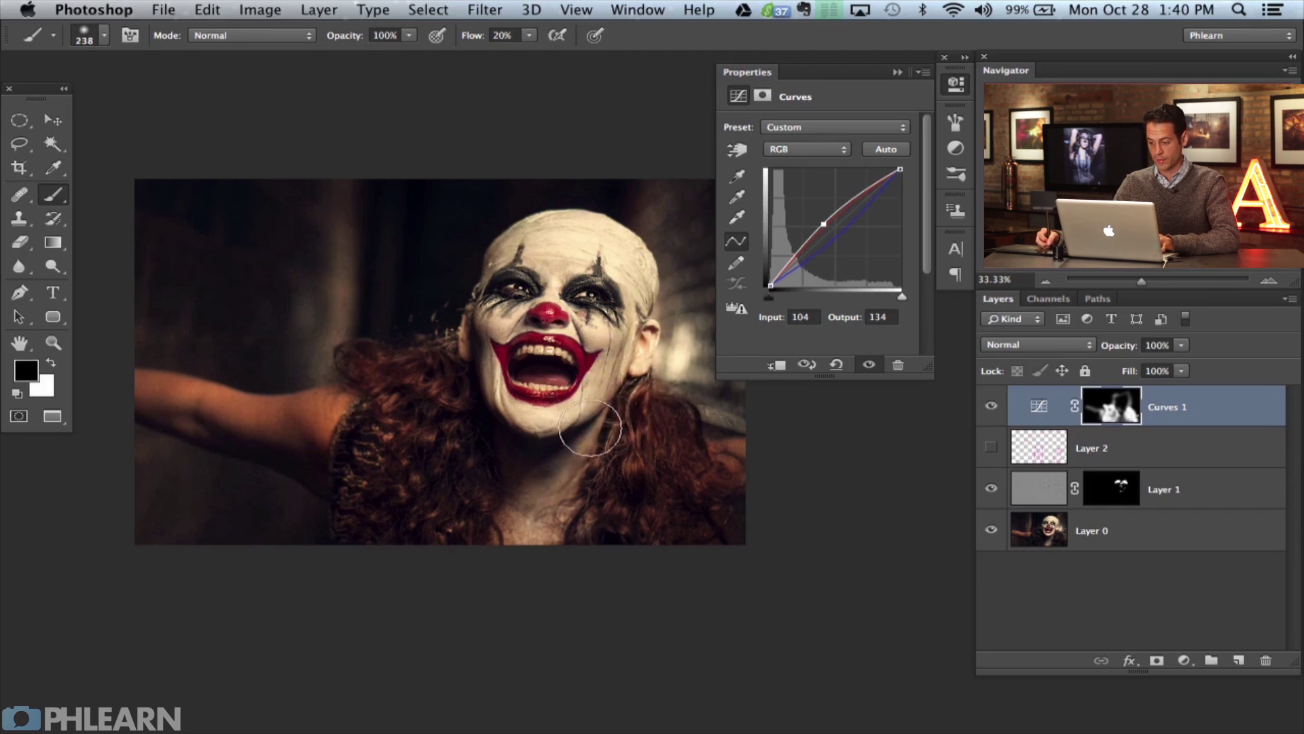
Compare the image with and without the Curves 1 hair colouring, and enlarge the brush to 362 px
{"action": "left_click", "coordinate": [990, 406]}
{"action": "left_click", "coordinate": [990, 406]}
{"action": "left_click", "coordinate": [990, 406]}
{"action": "left_click", "coordinate": [991, 406]}
{"action": "left_click", "coordinate": [991, 407]}
{"action": "left_click", "coordinate": [990, 406]}
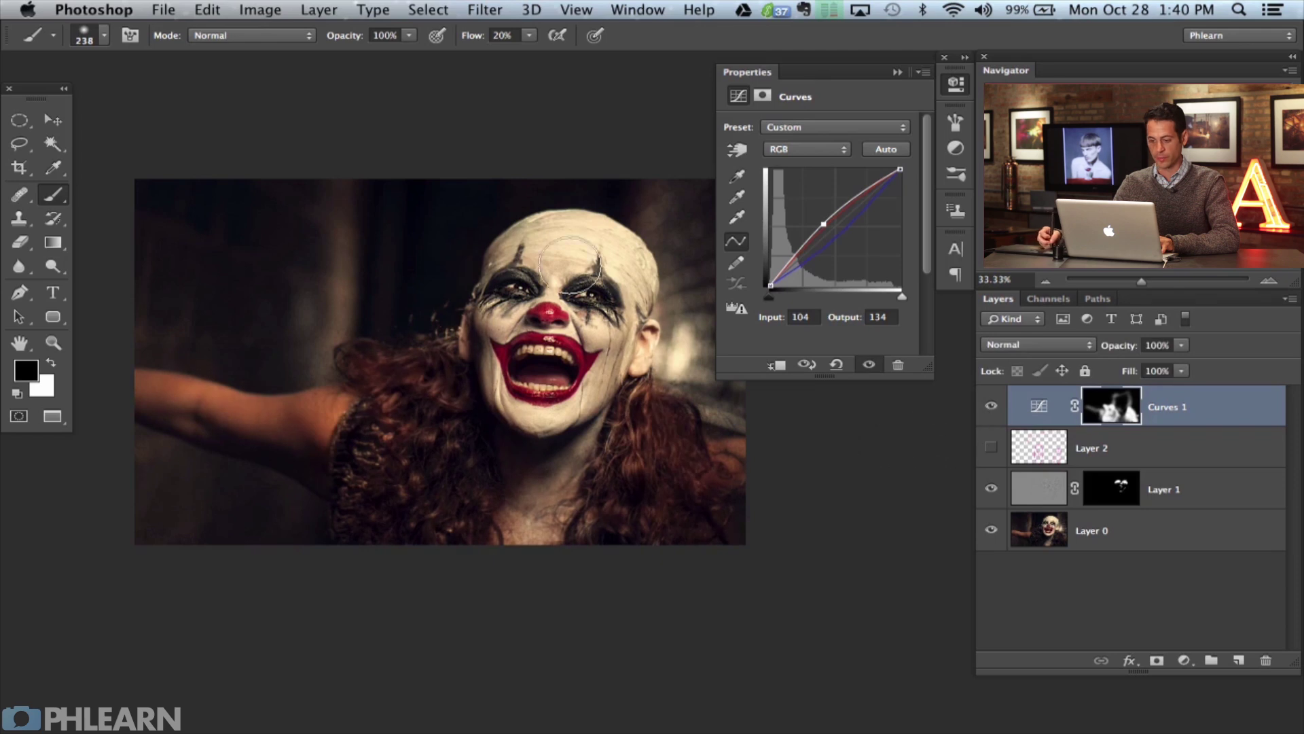
{"action": "mouse_move", "coordinate": [309, 441]}
{"action": "left_mouse_down", "text": "ctrl+alt"}
{"action": "mouse_move", "coordinate": [340, 440]}
{"action": "mouse_move", "coordinate": [305, 430]}
{"action": "left_mouse_up", "text": "ctrl+alt"}
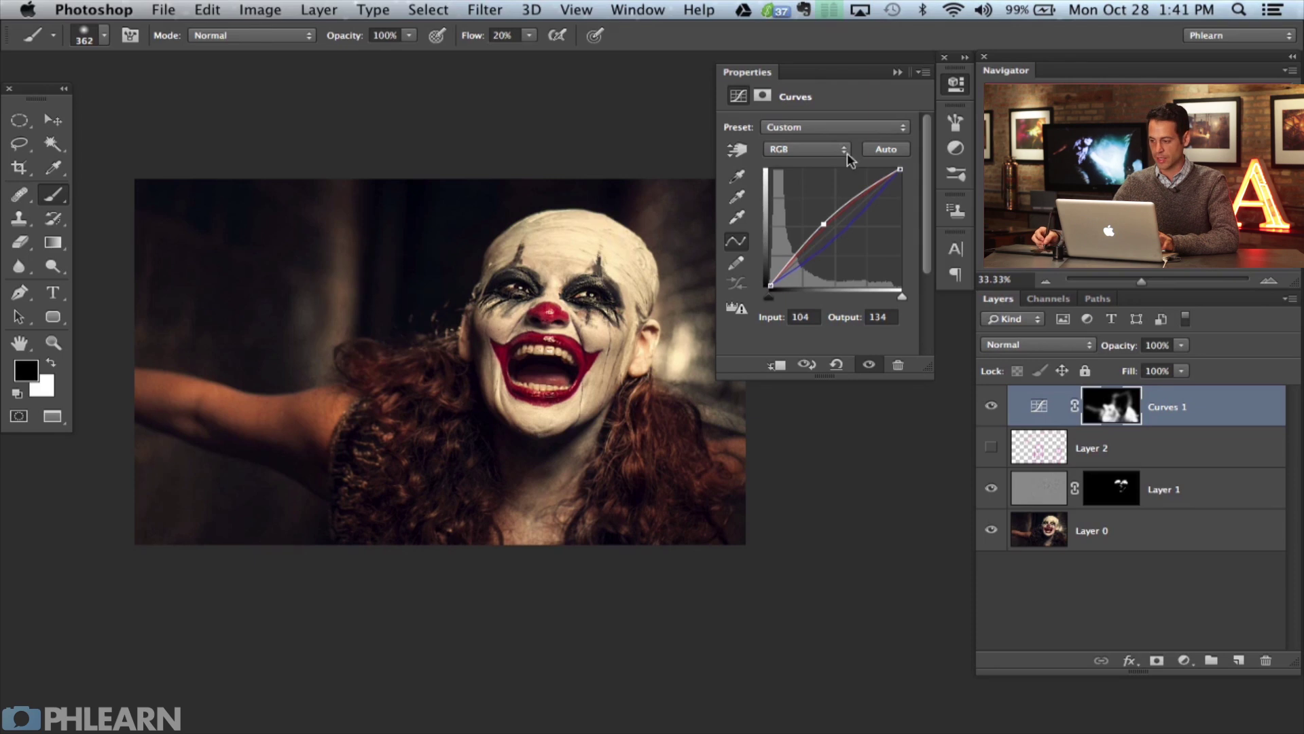
{"action": "left_click", "coordinate": [959, 84]}
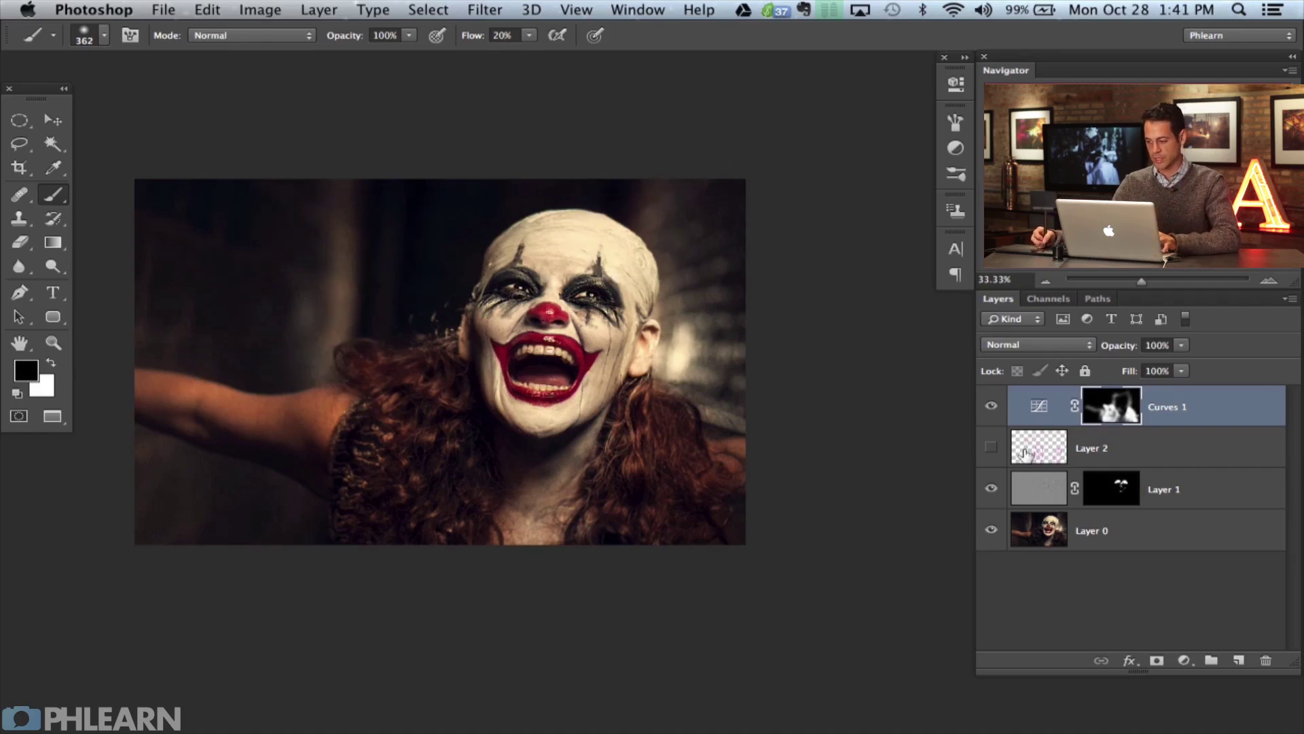
Add a second Curves adjustment layer above Curves 1 and raise its RGB black point to output 8
{"action": "key", "text": "super+Tab"}
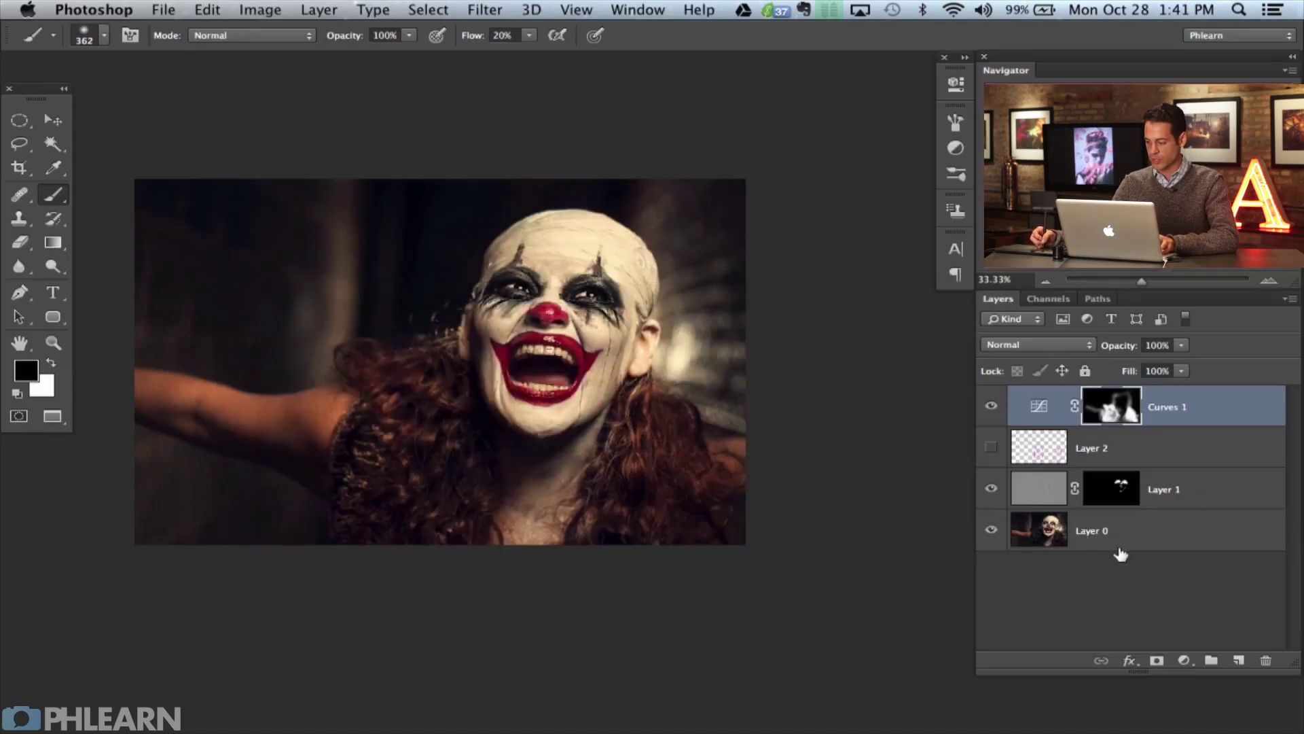
{"action": "left_click", "coordinate": [1186, 658]}
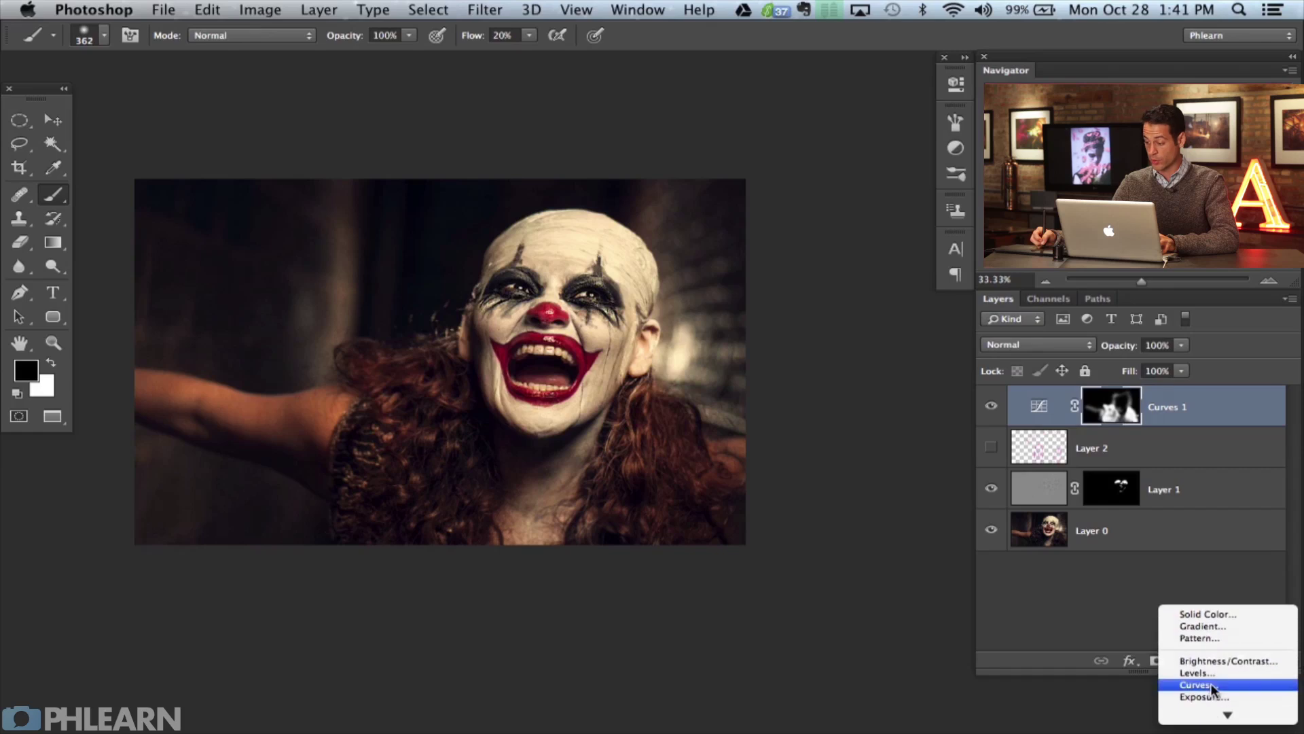
{"action": "left_click", "coordinate": [1213, 682]}
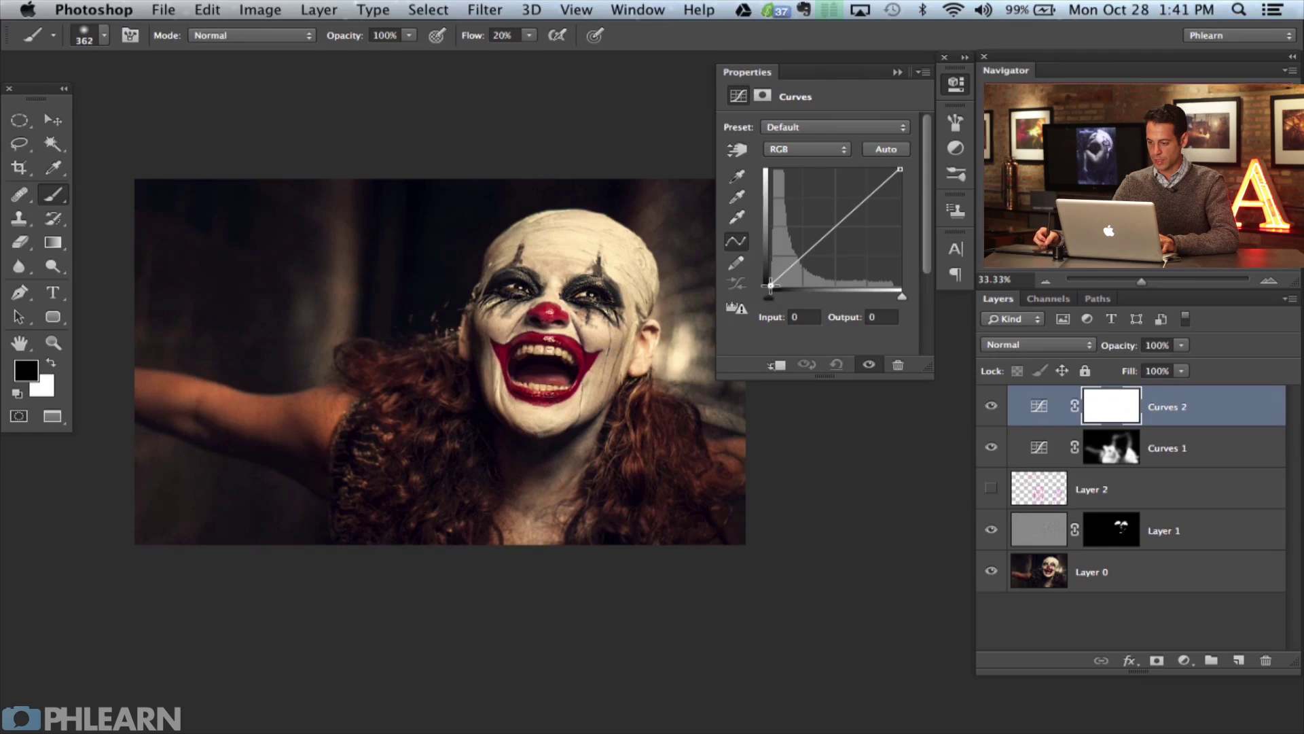
{"action": "left_click_drag", "start_coordinate": [768, 286], "coordinate": [766, 281]}
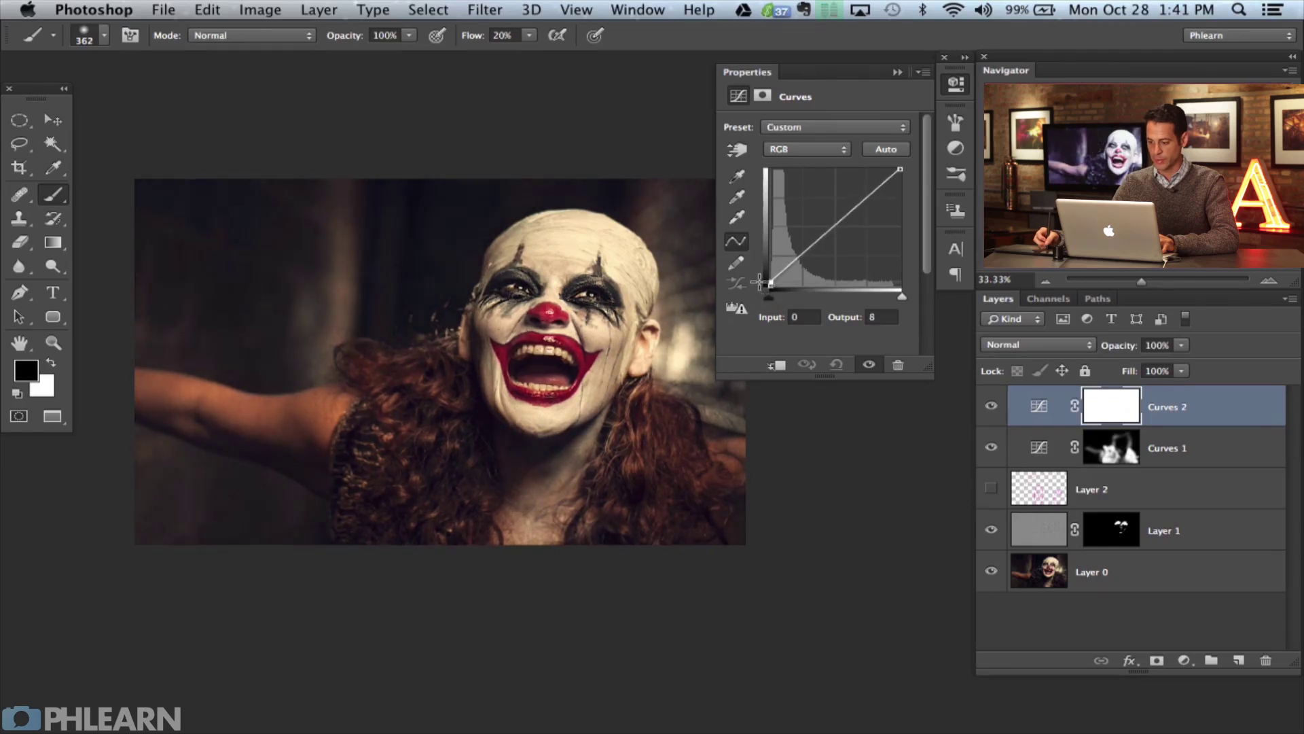
In Curves 2, raise the blue curve's black point to output 20 and the green curve at input 116 to output 132
{"action": "left_click", "coordinate": [783, 150]}
{"action": "left_click", "coordinate": [786, 185]}
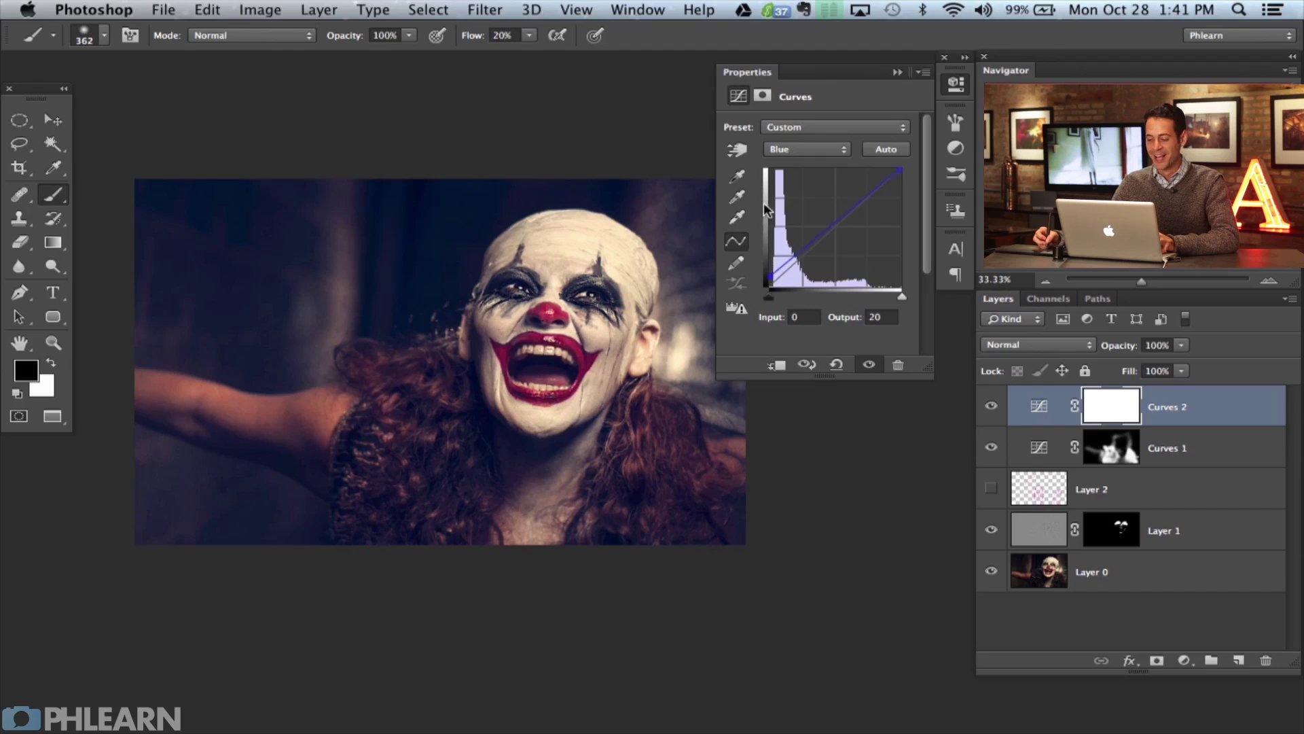
{"action": "left_click", "coordinate": [789, 155]}
{"action": "left_click", "coordinate": [788, 134]}
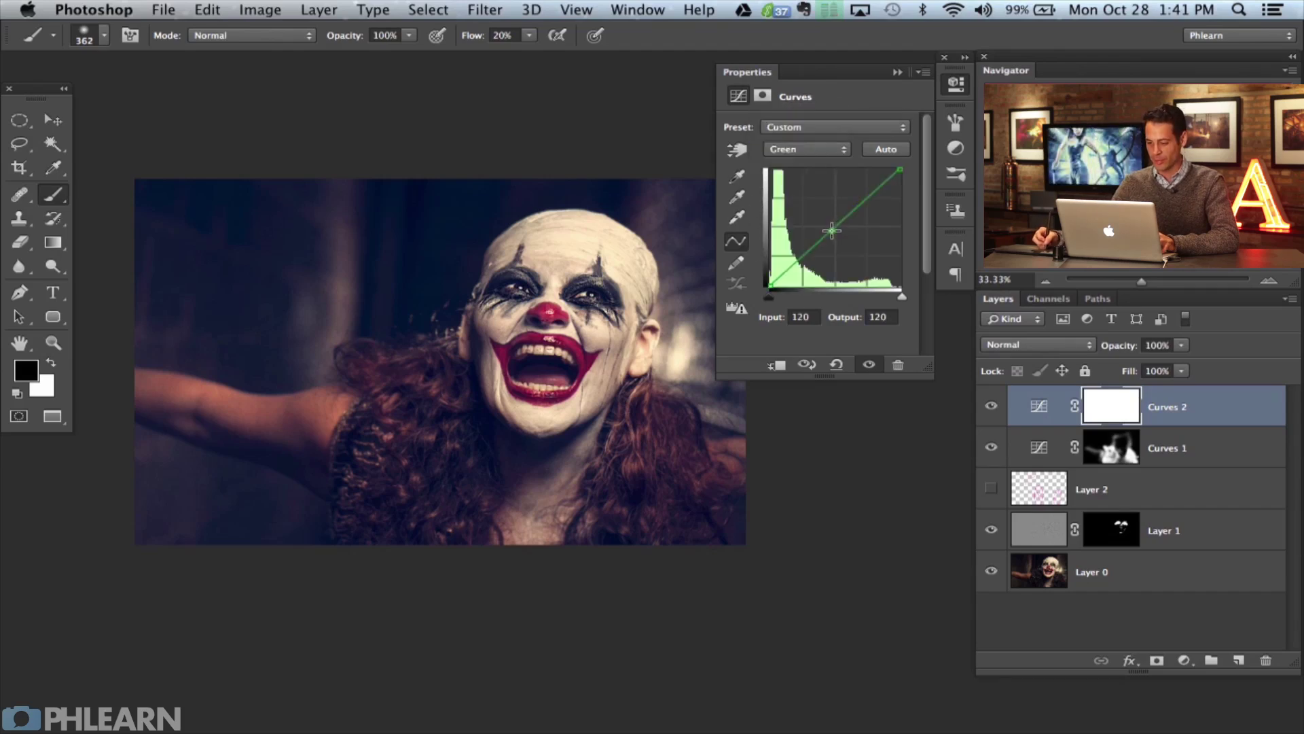
{"action": "left_click_drag", "start_coordinate": [831, 230], "coordinate": [829, 224]}
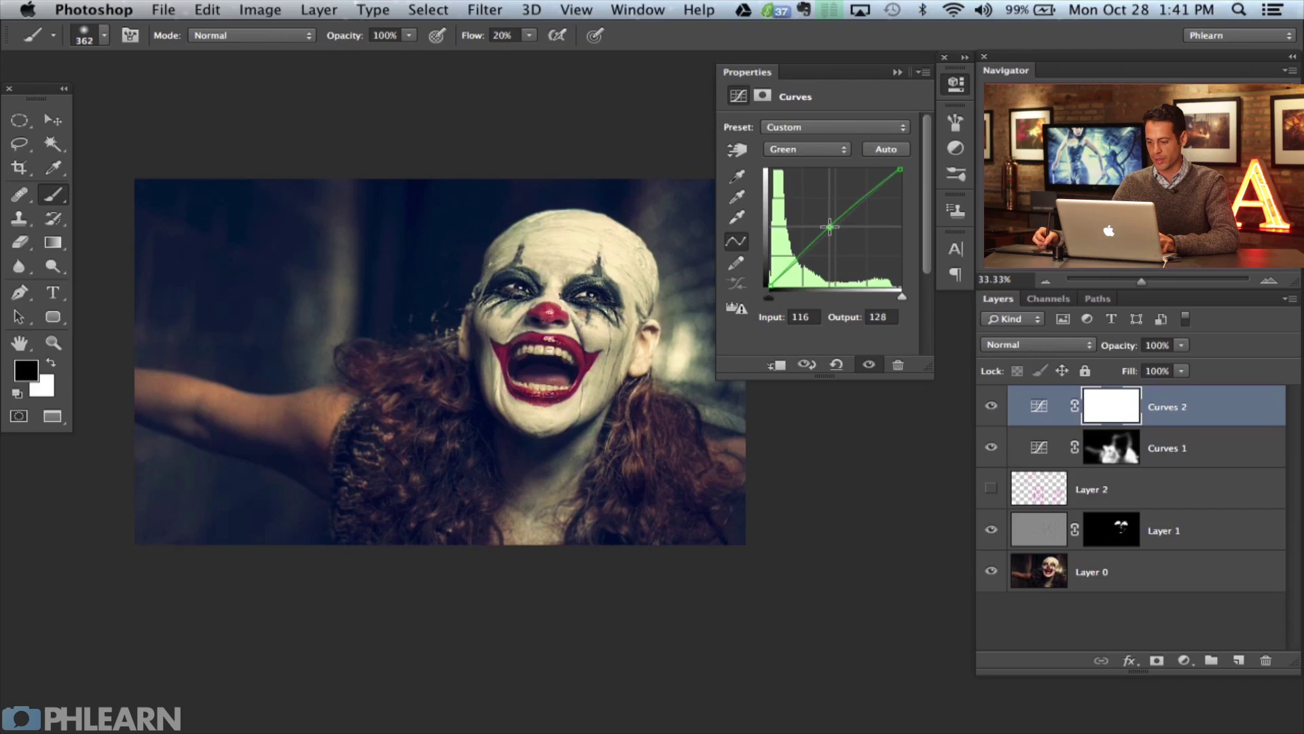
Compare the image with and without the blue-green toning of the Curves 2 layer
{"action": "left_click", "coordinate": [991, 408]}
{"action": "left_click", "coordinate": [991, 407]}
{"action": "left_click", "coordinate": [990, 408]}
{"action": "left_click", "coordinate": [990, 407]}
{"action": "left_click", "coordinate": [988, 407]}
{"action": "left_click", "coordinate": [989, 406]}
{"action": "left_click", "coordinate": [990, 408]}
{"action": "left_click", "coordinate": [991, 407]}
{"action": "left_click", "coordinate": [991, 408]}
{"action": "left_click", "coordinate": [992, 409]}
{"action": "left_click", "coordinate": [992, 409]}
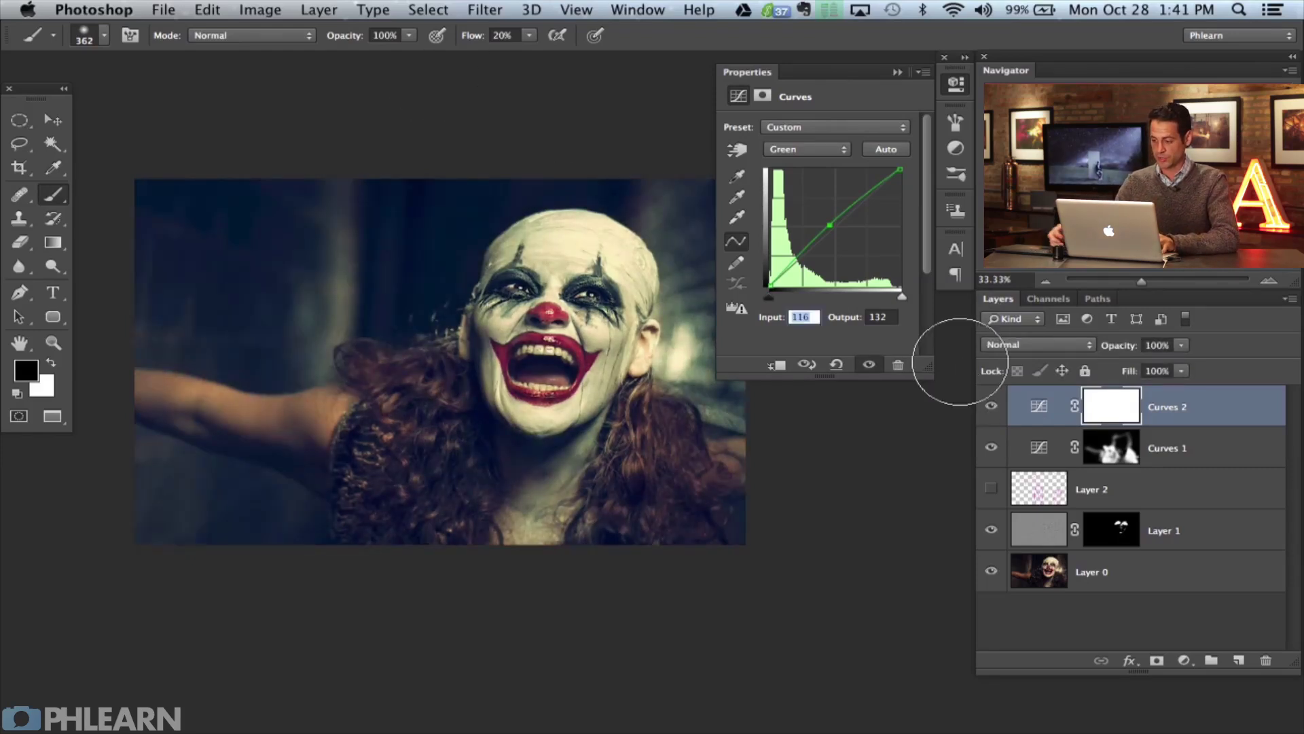
Invert the Curves 2 mask to black and paint white over the background around the head with a 362 px brush at 40% flow
{"action": "left_click", "coordinate": [955, 85]}
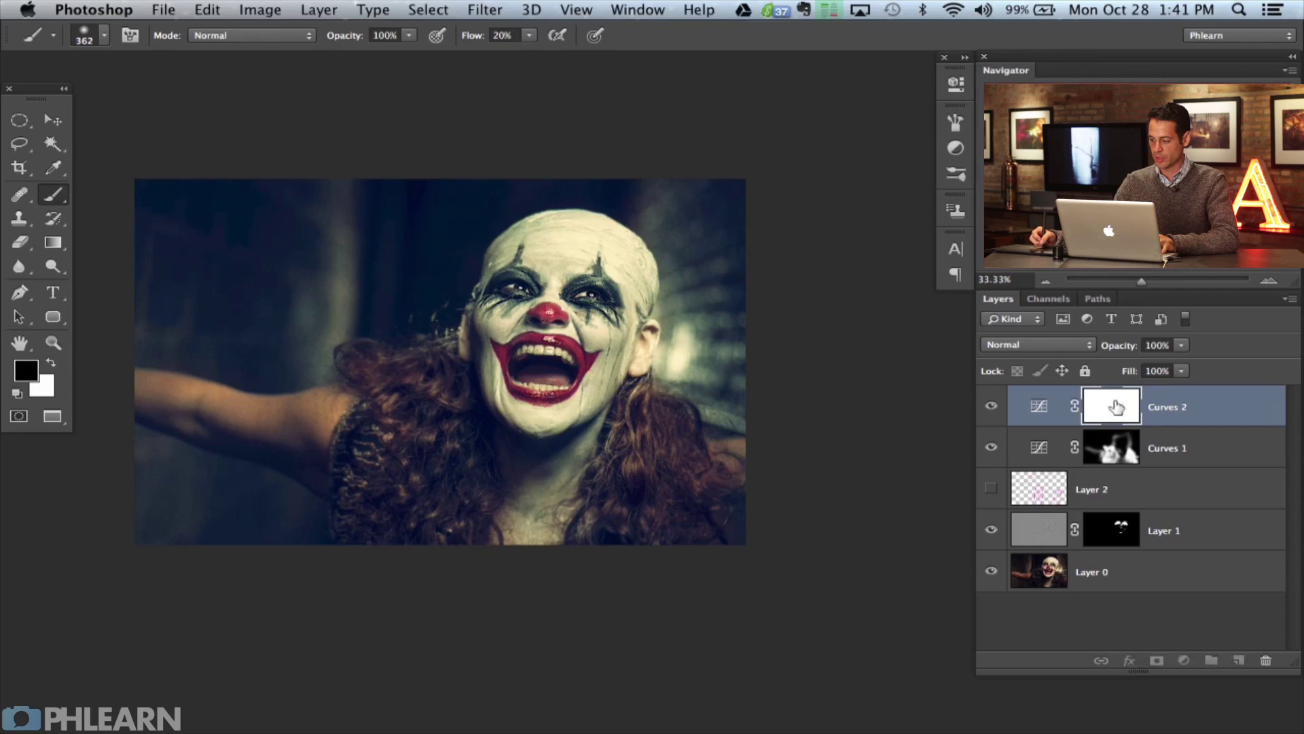
{"action": "key", "text": "super+i"}
{"action": "key", "text": "super+equal"}
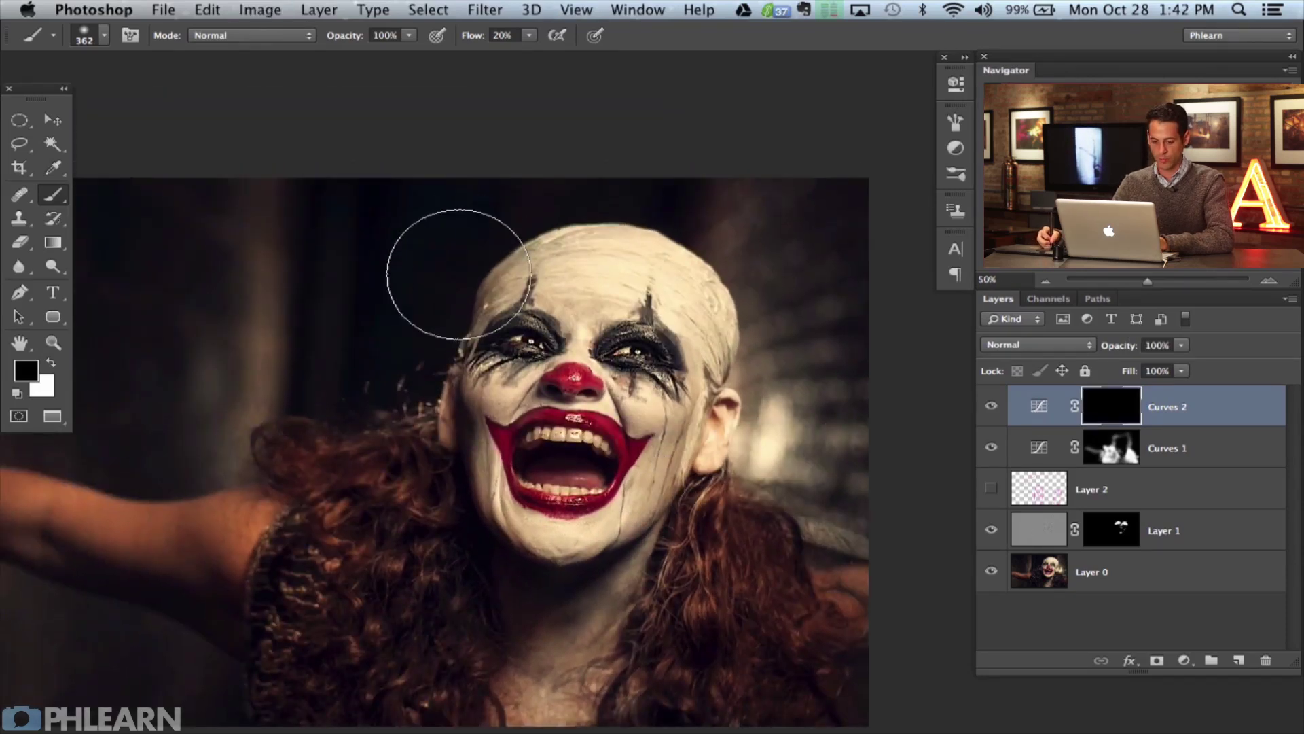
{"action": "key", "text": "x"}
{"action": "key", "text": "shift+4"}
{"action": "mouse_move", "coordinate": [407, 363]}
{"action": "left_mouse_down"}
{"action": "mouse_move", "coordinate": [386, 344]}
{"action": "mouse_move", "coordinate": [377, 356]}
{"action": "mouse_move", "coordinate": [394, 310]}
{"action": "mouse_move", "coordinate": [407, 334]}
{"action": "mouse_move", "coordinate": [430, 314]}
{"action": "mouse_move", "coordinate": [450, 234]}
{"action": "mouse_move", "coordinate": [498, 191]}
{"action": "mouse_move", "coordinate": [499, 208]}
{"action": "mouse_move", "coordinate": [546, 184]}
{"action": "mouse_move", "coordinate": [656, 182]}
{"action": "mouse_move", "coordinate": [624, 162]}
{"action": "mouse_move", "coordinate": [682, 197]}
{"action": "mouse_move", "coordinate": [720, 183]}
{"action": "mouse_move", "coordinate": [774, 333]}
{"action": "mouse_move", "coordinate": [790, 501]}
{"action": "mouse_move", "coordinate": [825, 532]}
{"action": "mouse_move", "coordinate": [843, 527]}
{"action": "mouse_move", "coordinate": [815, 371]}
{"action": "left_mouse_up"}
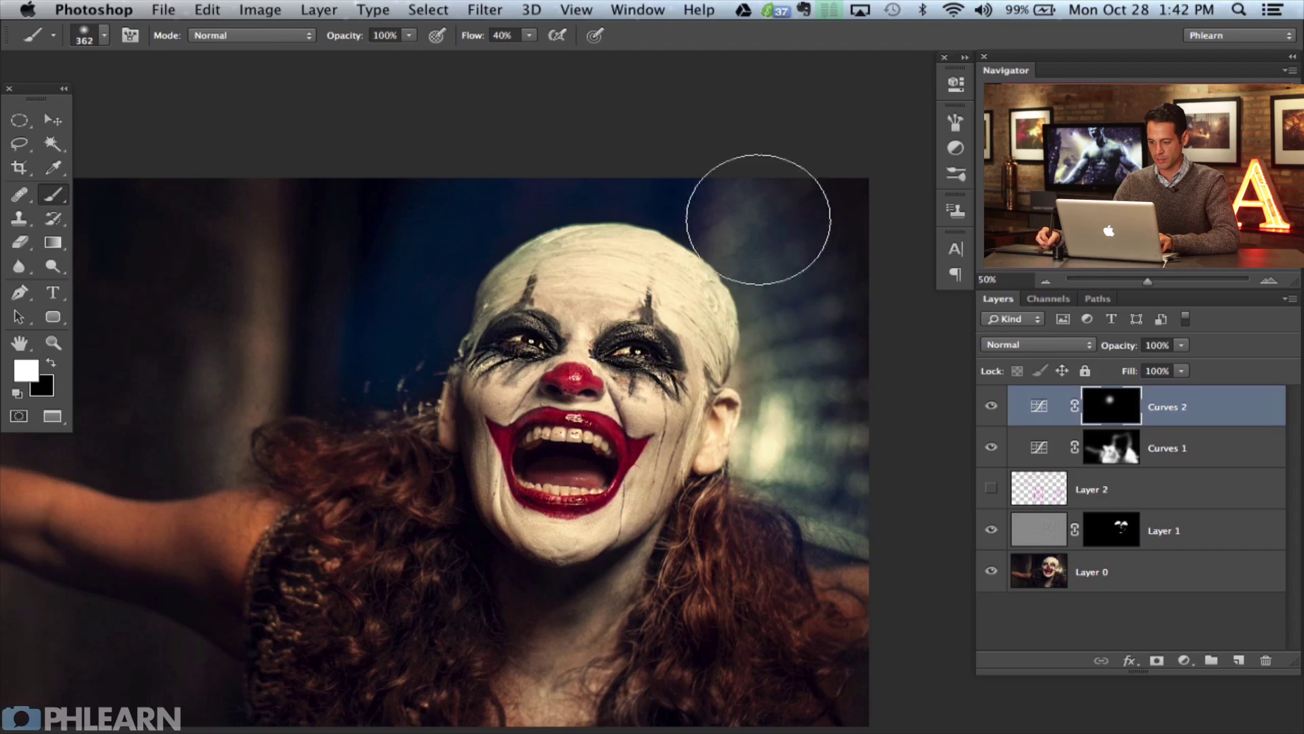
Extend the white on the Curves 2 mask over the background above and below the outstretched arm, undoing the stray stroke over the face
{"action": "mouse_move", "coordinate": [220, 442]}
{"action": "left_mouse_down"}
{"action": "mouse_move", "coordinate": [137, 454]}
{"action": "mouse_move", "coordinate": [280, 352]}
{"action": "mouse_move", "coordinate": [305, 294]}
{"action": "mouse_move", "coordinate": [341, 268]}
{"action": "mouse_move", "coordinate": [354, 193]}
{"action": "mouse_move", "coordinate": [412, 169]}
{"action": "mouse_move", "coordinate": [268, 283]}
{"action": "mouse_move", "coordinate": [213, 244]}
{"action": "mouse_move", "coordinate": [171, 349]}
{"action": "mouse_move", "coordinate": [199, 422]}
{"action": "left_mouse_up"}
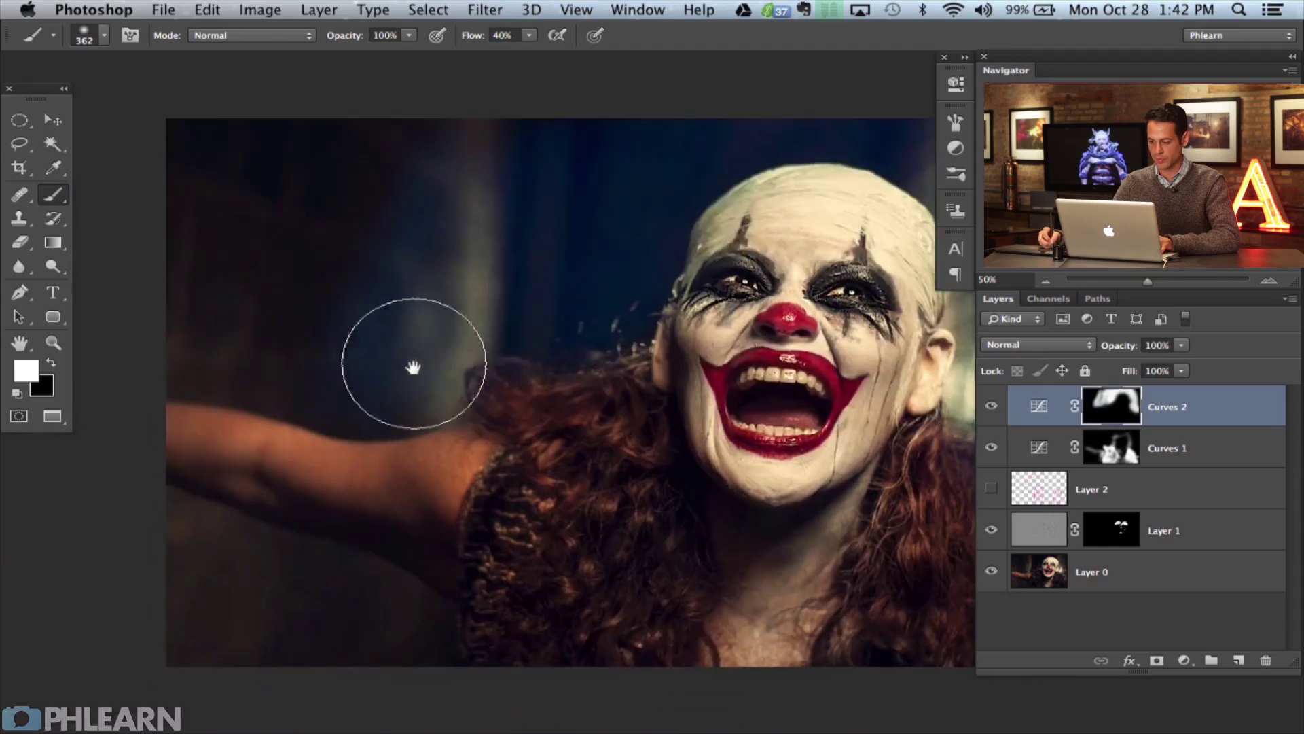
{"action": "mouse_move", "coordinate": [393, 620]}
{"action": "left_mouse_down"}
{"action": "mouse_move", "coordinate": [441, 639]}
{"action": "mouse_move", "coordinate": [388, 602]}
{"action": "mouse_move", "coordinate": [419, 675]}
{"action": "mouse_move", "coordinate": [356, 690]}
{"action": "mouse_move", "coordinate": [248, 594]}
{"action": "mouse_move", "coordinate": [282, 621]}
{"action": "mouse_move", "coordinate": [273, 586]}
{"action": "mouse_move", "coordinate": [387, 617]}
{"action": "left_mouse_up"}
{"action": "mouse_move", "coordinate": [347, 376]}
{"action": "left_mouse_down"}
{"action": "mouse_move", "coordinate": [259, 364]}
{"action": "mouse_move", "coordinate": [399, 303]}
{"action": "mouse_move", "coordinate": [802, 265]}
{"action": "mouse_move", "coordinate": [752, 386]}
{"action": "left_mouse_up"}
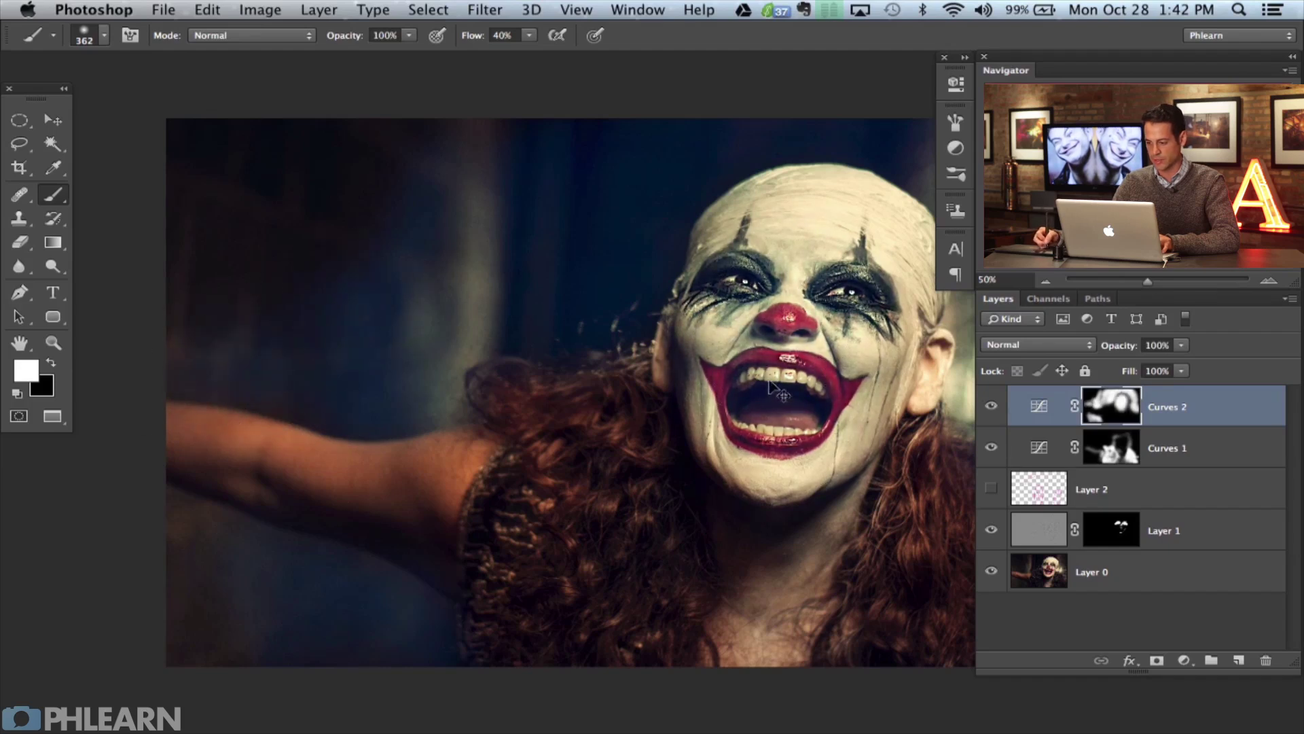
{"action": "key", "text": "super+z"}
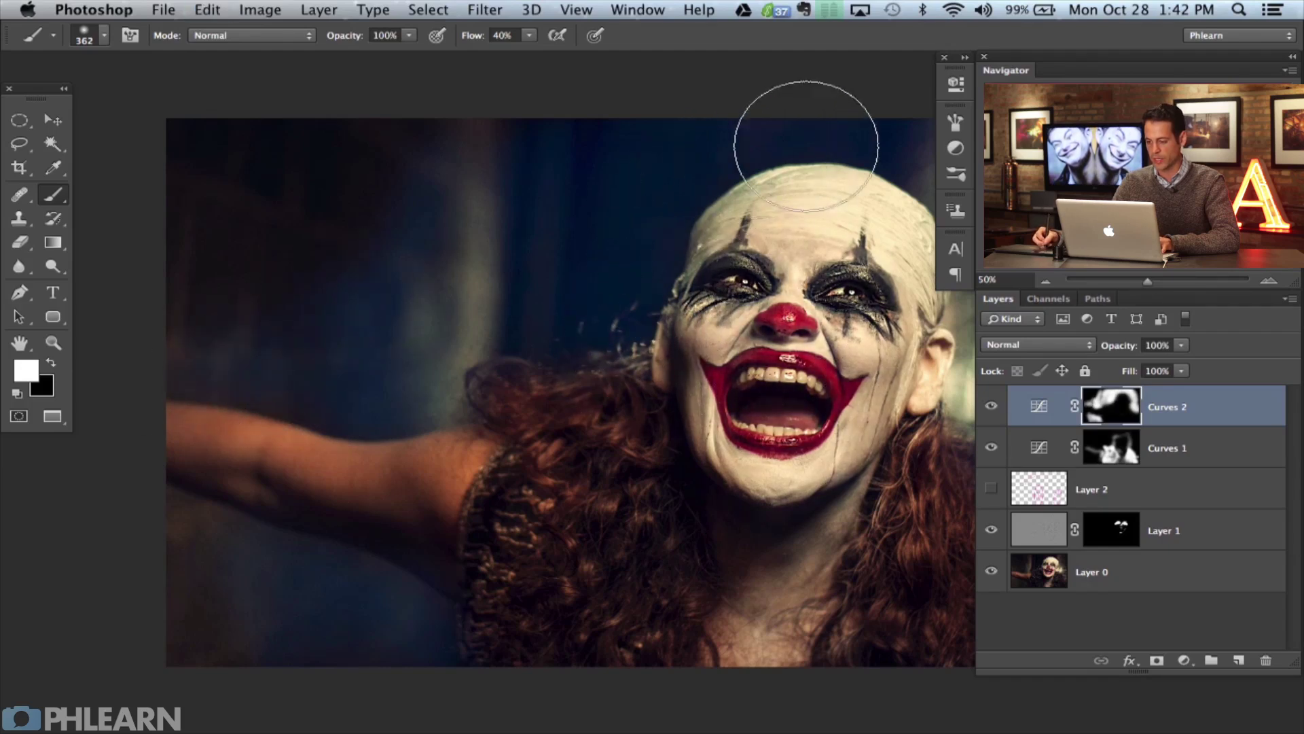
{"action": "left_click_drag", "start_coordinate": [714, 169], "coordinate": [602, 181]}
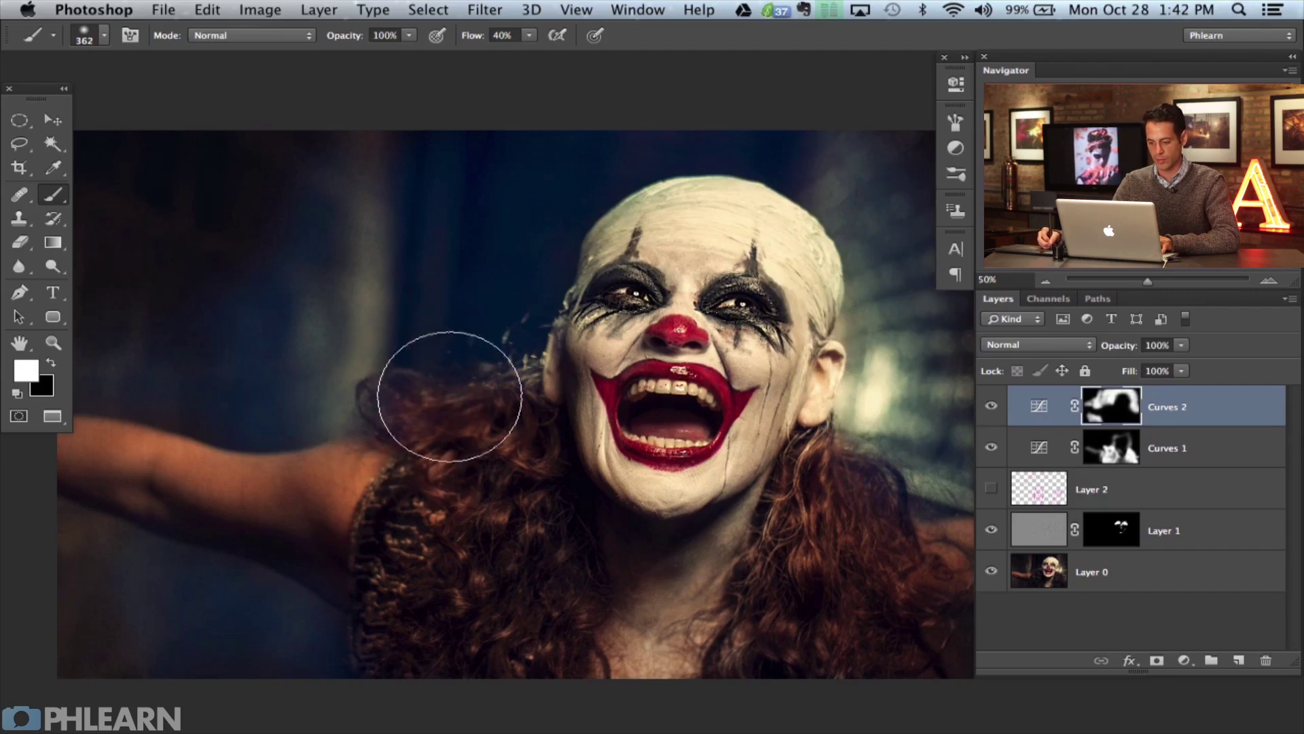
{"action": "key", "text": "x"}
{"action": "key", "text": "x"}
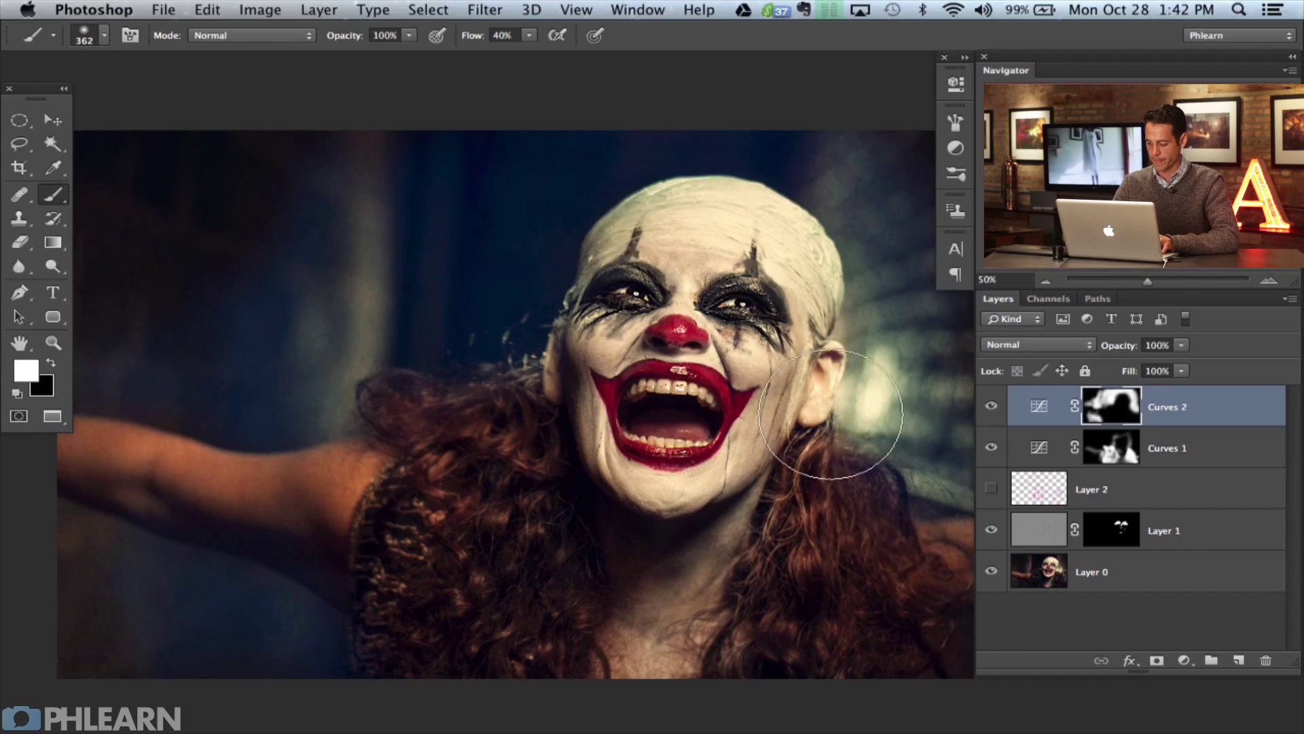
Soften the blue toning toward the image edges by painting black on the Curves 2 mask with a 696 px brush at 10% flow
{"action": "key", "text": "super+minus"}
{"action": "mouse_move", "coordinate": [360, 451]}
{"action": "left_mouse_down"}
{"action": "mouse_move", "coordinate": [407, 449]}
{"action": "mouse_move", "coordinate": [379, 452]}
{"action": "left_mouse_up"}
{"action": "key", "text": "x"}
{"action": "key", "text": "shift+2"}
{"action": "key", "text": "shift+1"}
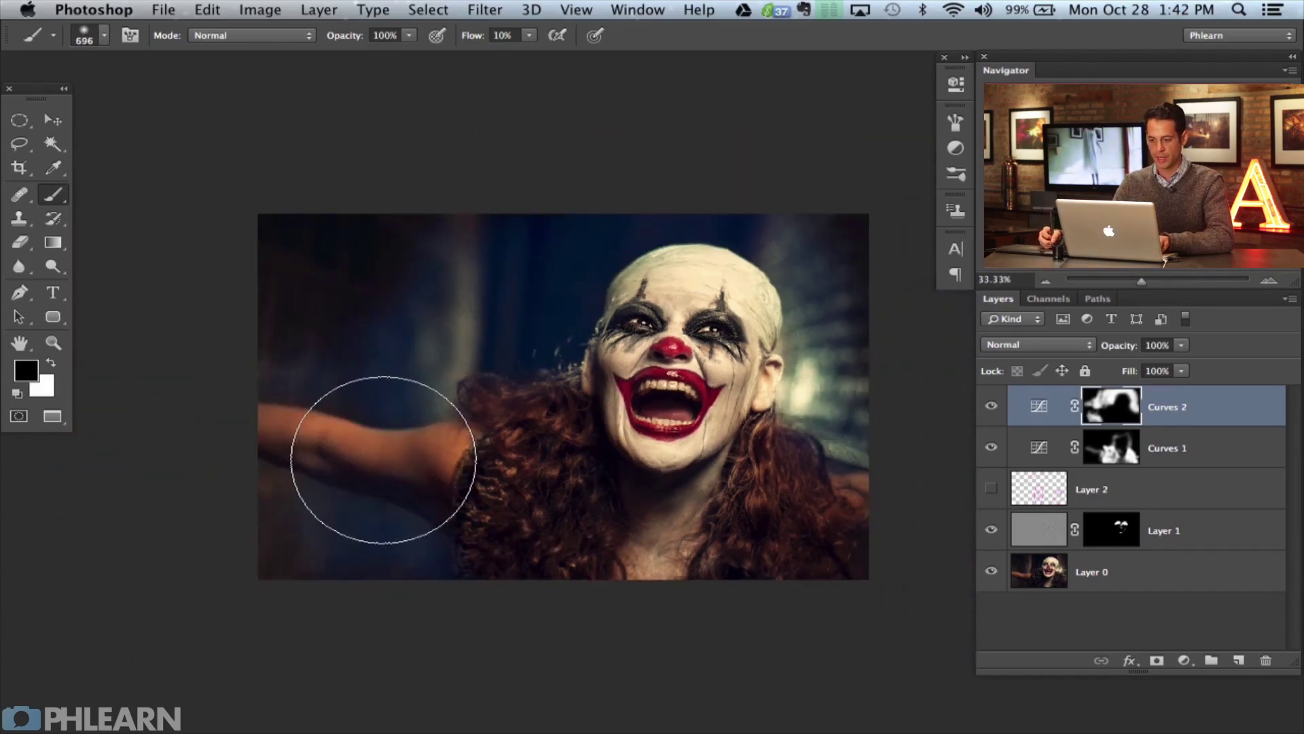
{"action": "mouse_move", "coordinate": [393, 525]}
{"action": "left_mouse_down"}
{"action": "mouse_move", "coordinate": [336, 539]}
{"action": "mouse_move", "coordinate": [334, 448]}
{"action": "mouse_move", "coordinate": [364, 435]}
{"action": "mouse_move", "coordinate": [344, 278]}
{"action": "mouse_move", "coordinate": [405, 274]}
{"action": "mouse_move", "coordinate": [539, 214]}
{"action": "mouse_move", "coordinate": [528, 237]}
{"action": "mouse_move", "coordinate": [438, 296]}
{"action": "mouse_move", "coordinate": [551, 229]}
{"action": "mouse_move", "coordinate": [531, 272]}
{"action": "mouse_move", "coordinate": [422, 293]}
{"action": "mouse_move", "coordinate": [370, 351]}
{"action": "mouse_move", "coordinate": [418, 367]}
{"action": "mouse_move", "coordinate": [421, 336]}
{"action": "mouse_move", "coordinate": [286, 389]}
{"action": "mouse_move", "coordinate": [332, 331]}
{"action": "mouse_move", "coordinate": [344, 510]}
{"action": "mouse_move", "coordinate": [412, 517]}
{"action": "mouse_move", "coordinate": [383, 577]}
{"action": "mouse_move", "coordinate": [456, 468]}
{"action": "mouse_move", "coordinate": [586, 341]}
{"action": "mouse_move", "coordinate": [738, 311]}
{"action": "mouse_move", "coordinate": [793, 262]}
{"action": "mouse_move", "coordinate": [838, 300]}
{"action": "mouse_move", "coordinate": [856, 421]}
{"action": "mouse_move", "coordinate": [829, 471]}
{"action": "mouse_move", "coordinate": [823, 272]}
{"action": "mouse_move", "coordinate": [676, 209]}
{"action": "mouse_move", "coordinate": [607, 215]}
{"action": "mouse_move", "coordinate": [753, 217]}
{"action": "mouse_move", "coordinate": [793, 279]}
{"action": "mouse_move", "coordinate": [521, 289]}
{"action": "mouse_move", "coordinate": [502, 386]}
{"action": "mouse_move", "coordinate": [535, 443]}
{"action": "mouse_move", "coordinate": [668, 367]}
{"action": "mouse_move", "coordinate": [411, 566]}
{"action": "mouse_move", "coordinate": [890, 448]}
{"action": "left_mouse_up"}
Compare the background with and without the masked Curves 2 toning
{"action": "left_click", "coordinate": [986, 407]}
{"action": "left_click", "coordinate": [987, 408]}
{"action": "left_click", "coordinate": [987, 408]}
{"action": "left_click", "coordinate": [986, 408]}
{"action": "left_click", "coordinate": [986, 407]}
{"action": "left_click", "coordinate": [986, 407]}
Touch up the Curves 2 mask around the face and hair with black, using a 241 px brush at 10% flow, and recheck the effect
{"action": "mouse_move", "coordinate": [559, 356]}
{"action": "left_mouse_down"}
{"action": "mouse_move", "coordinate": [611, 355]}
{"action": "mouse_move", "coordinate": [625, 329]}
{"action": "left_mouse_up"}
{"action": "left_click", "coordinate": [986, 407]}
{"action": "left_click", "coordinate": [986, 407]}
{"action": "left_click_drag", "start_coordinate": [752, 489], "coordinate": [677, 435]}
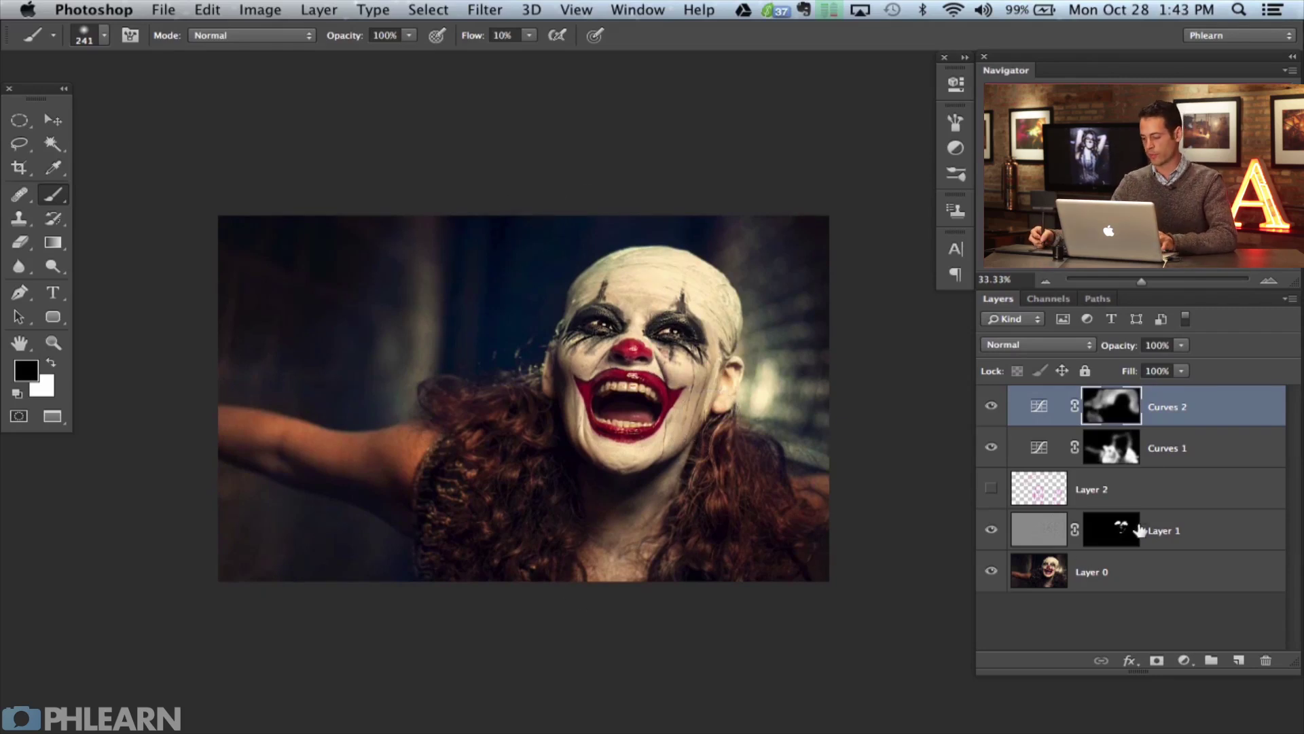
Add a third Curves adjustment layer above Curves 2 and raise its RGB black point to output 4
{"action": "left_click", "coordinate": [1184, 659]}
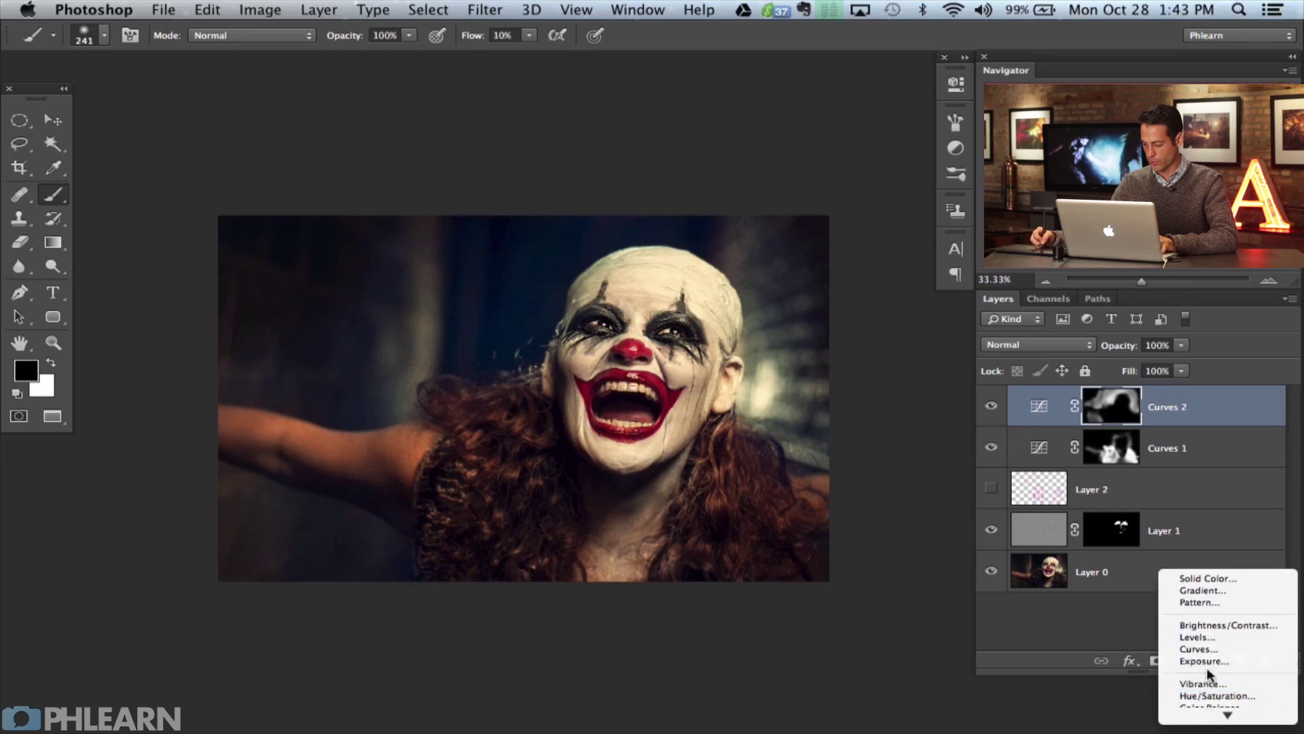
{"action": "left_click", "coordinate": [1216, 649]}
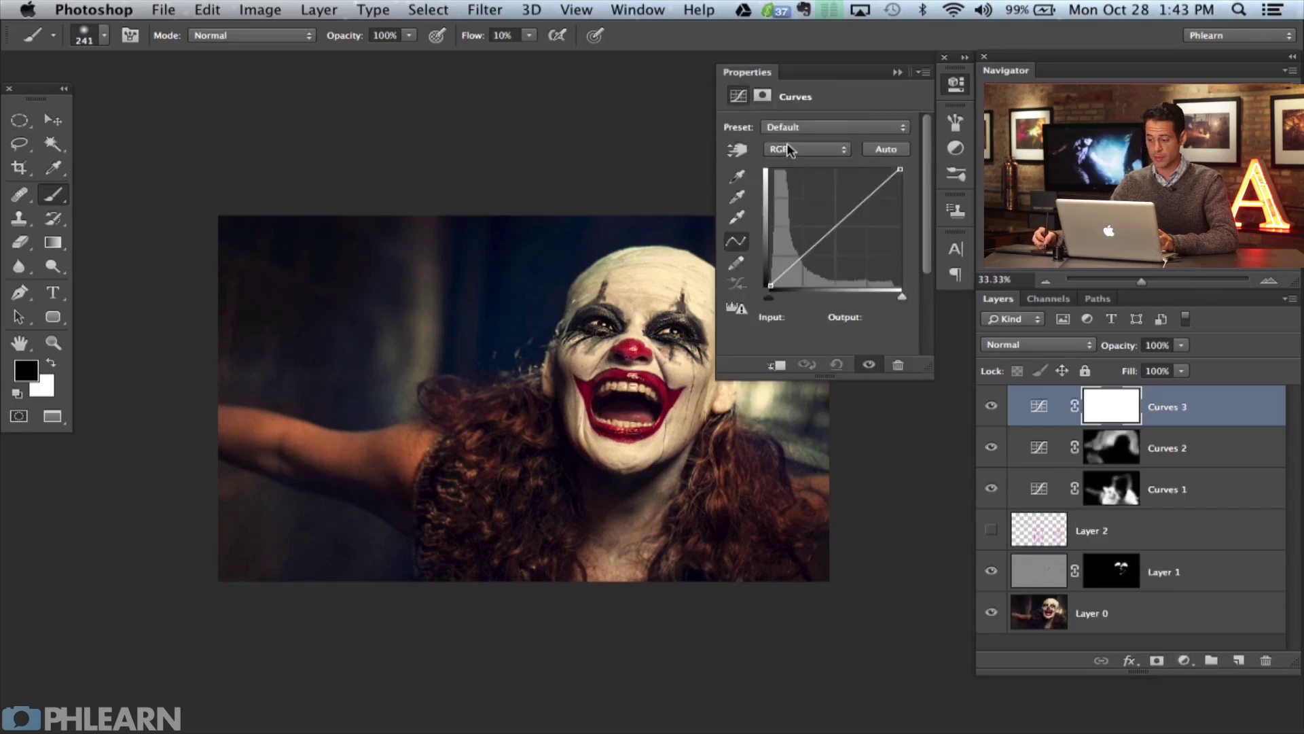
{"action": "left_click", "coordinate": [788, 149]}
{"action": "left_click", "coordinate": [786, 146]}
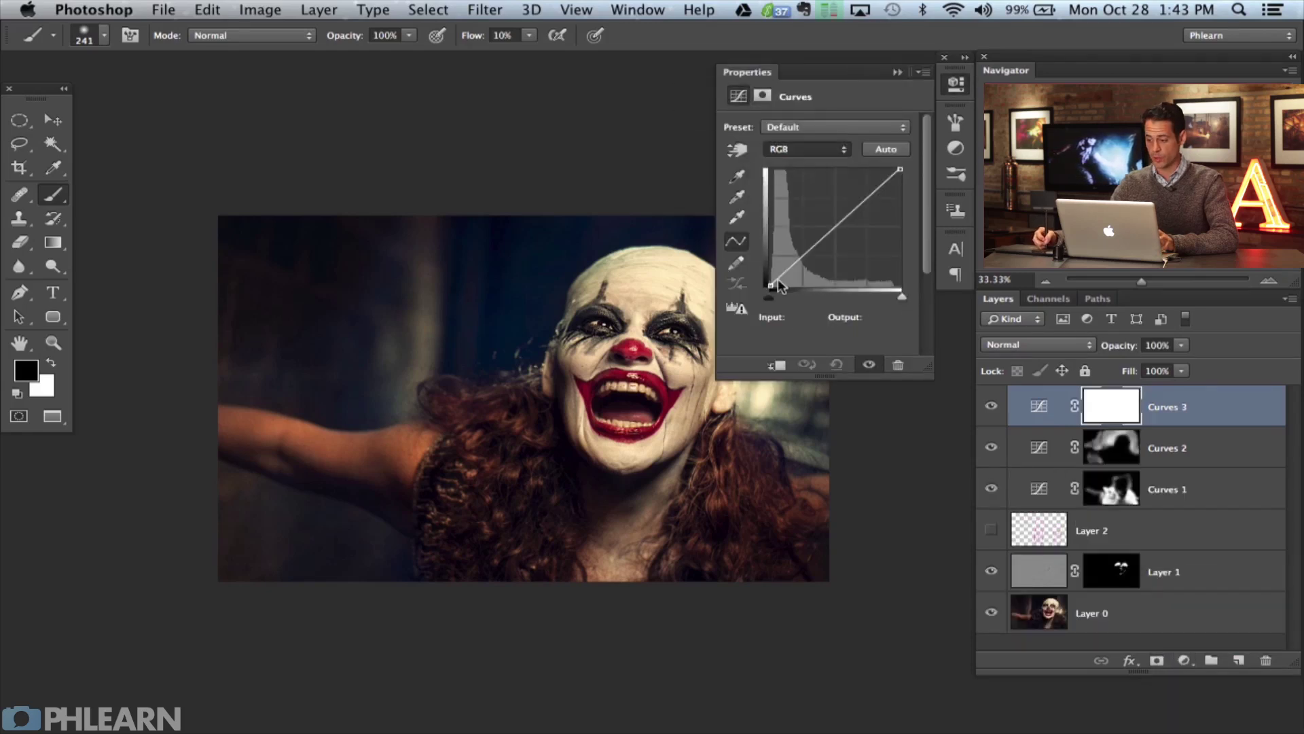
{"action": "left_click_drag", "start_coordinate": [769, 285], "coordinate": [768, 279]}
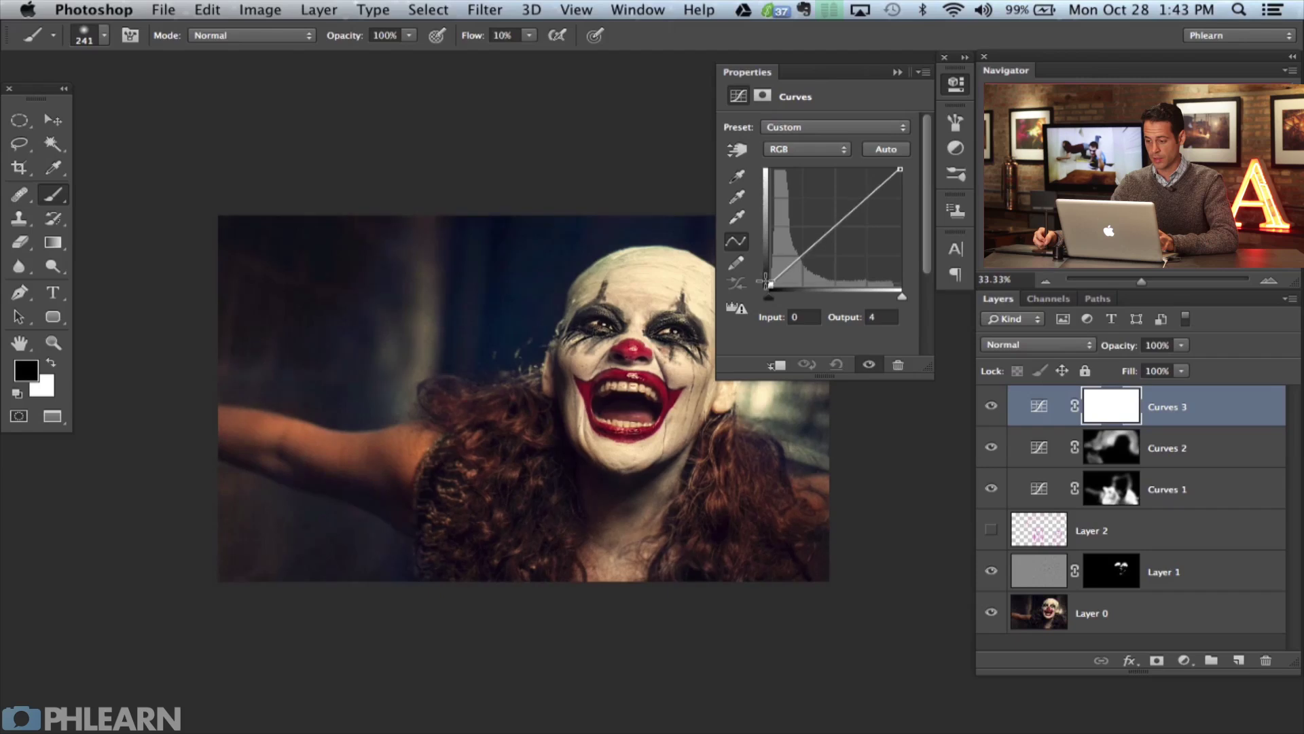
In Curves 3, raise the Red channel's black point to output 10 and lower the Blue curve at input 130 to output 106
{"action": "left_click", "coordinate": [782, 150]}
{"action": "left_click", "coordinate": [781, 163]}
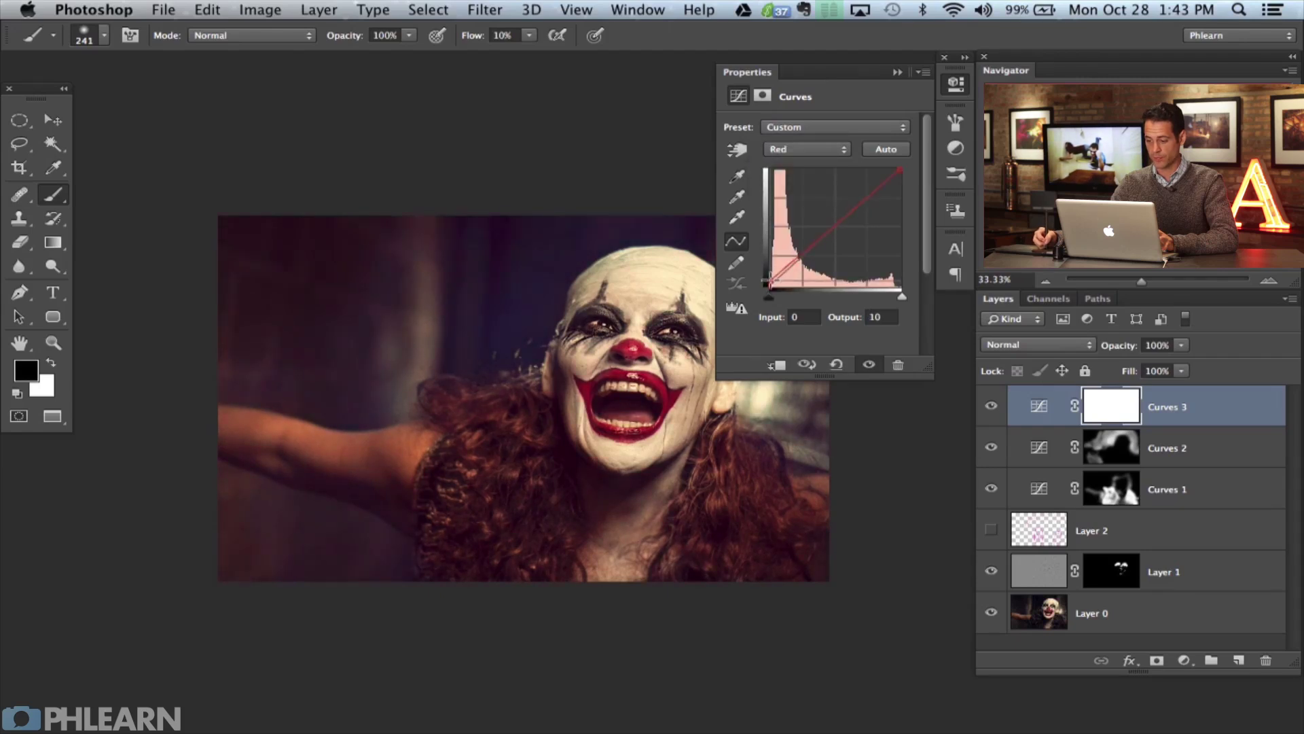
{"action": "left_click", "coordinate": [785, 151]}
{"action": "left_click", "coordinate": [782, 182]}
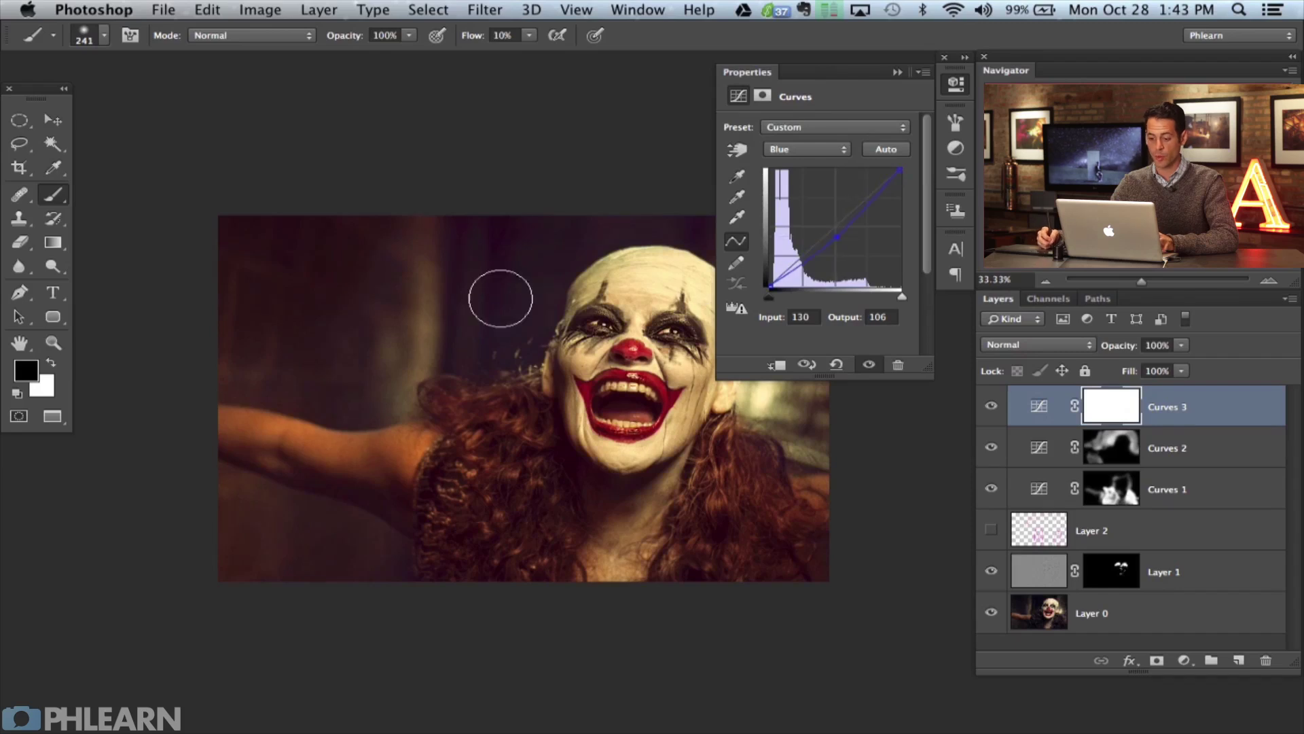
{"action": "left_click", "coordinate": [960, 87]}
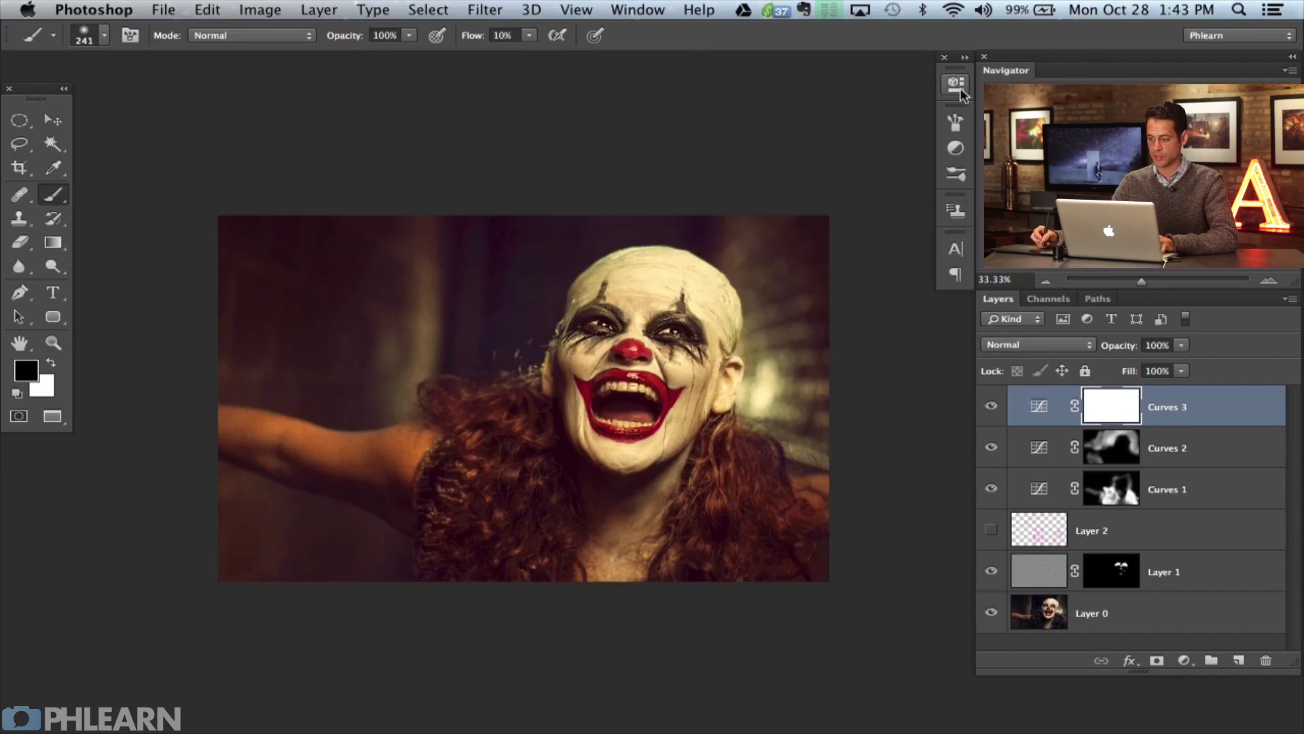
Invert the Curves 3 mask to black and paint the toning into the background with white, using a 671 px brush at 10% flow
{"action": "key", "text": "cmd+i"}
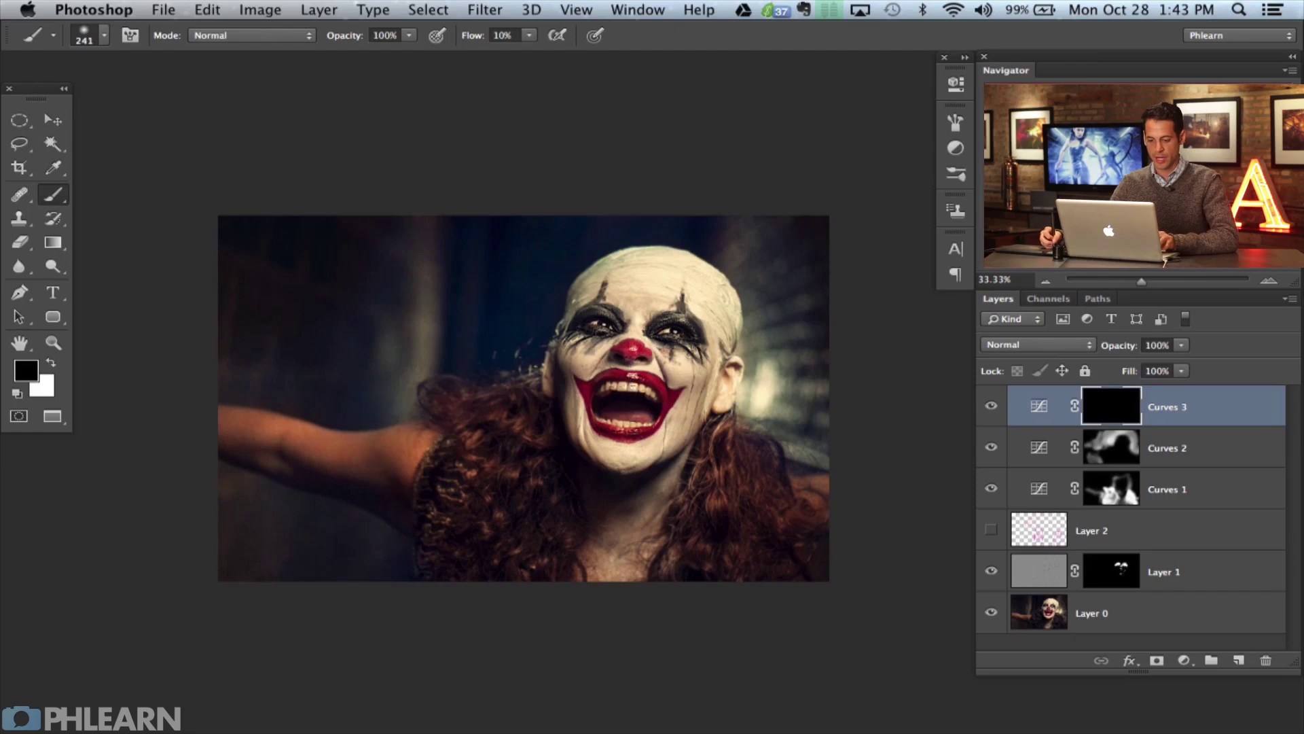
{"action": "key", "text": "x"}
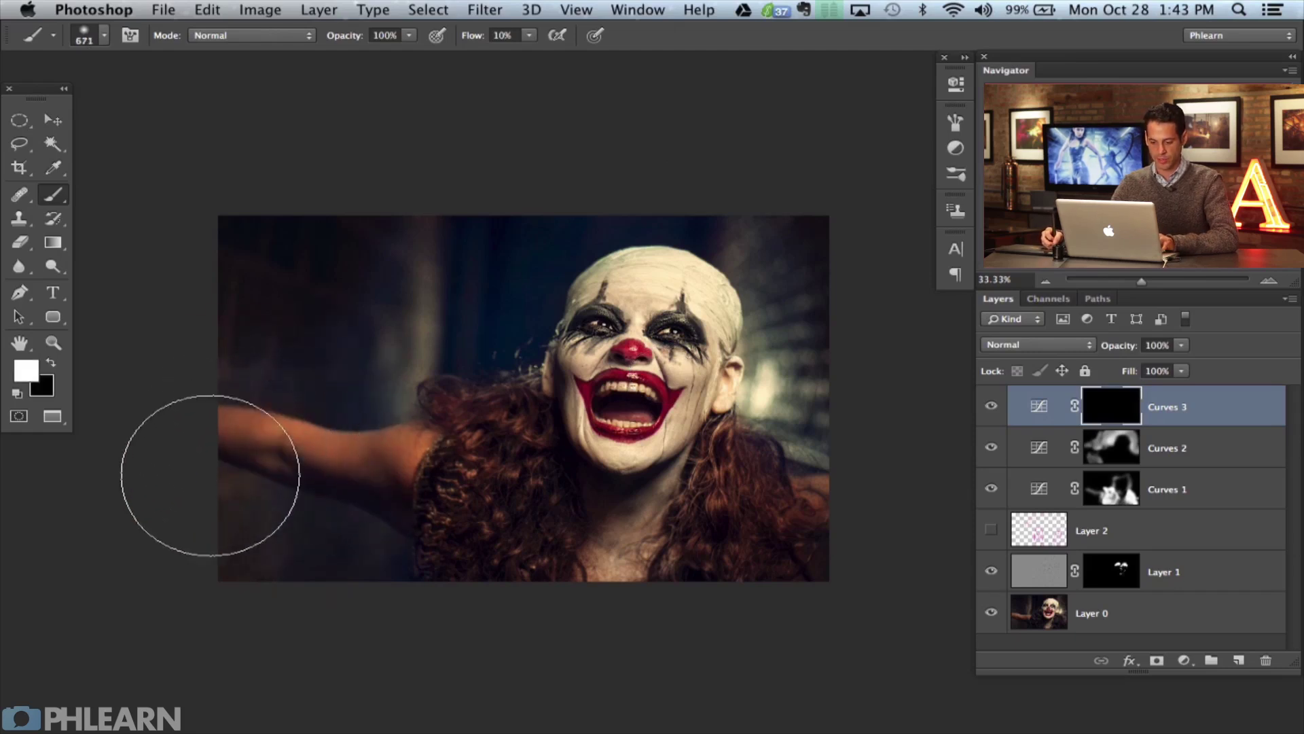
{"action": "mouse_move", "coordinate": [264, 567]}
{"action": "left_mouse_down"}
{"action": "mouse_move", "coordinate": [344, 585]}
{"action": "mouse_move", "coordinate": [279, 573]}
{"action": "mouse_move", "coordinate": [246, 330]}
{"action": "mouse_move", "coordinate": [281, 312]}
{"action": "mouse_move", "coordinate": [240, 286]}
{"action": "mouse_move", "coordinate": [275, 225]}
{"action": "mouse_move", "coordinate": [355, 211]}
{"action": "mouse_move", "coordinate": [387, 214]}
{"action": "mouse_move", "coordinate": [258, 304]}
{"action": "mouse_move", "coordinate": [292, 317]}
{"action": "mouse_move", "coordinate": [412, 273]}
{"action": "mouse_move", "coordinate": [455, 243]}
{"action": "mouse_move", "coordinate": [403, 304]}
{"action": "mouse_move", "coordinate": [467, 364]}
{"action": "mouse_move", "coordinate": [337, 348]}
{"action": "mouse_move", "coordinate": [334, 379]}
{"action": "mouse_move", "coordinate": [310, 372]}
{"action": "mouse_move", "coordinate": [294, 529]}
{"action": "mouse_move", "coordinate": [330, 525]}
{"action": "mouse_move", "coordinate": [458, 580]}
{"action": "mouse_move", "coordinate": [840, 549]}
{"action": "mouse_move", "coordinate": [814, 526]}
{"action": "mouse_move", "coordinate": [600, 562]}
{"action": "mouse_move", "coordinate": [489, 481]}
{"action": "mouse_move", "coordinate": [365, 306]}
{"action": "mouse_move", "coordinate": [271, 271]}
{"action": "mouse_move", "coordinate": [293, 328]}
{"action": "mouse_move", "coordinate": [216, 317]}
{"action": "mouse_move", "coordinate": [365, 380]}
{"action": "mouse_move", "coordinate": [346, 378]}
{"action": "mouse_move", "coordinate": [349, 389]}
{"action": "mouse_move", "coordinate": [321, 364]}
{"action": "left_mouse_up"}
{"action": "key", "text": "x"}
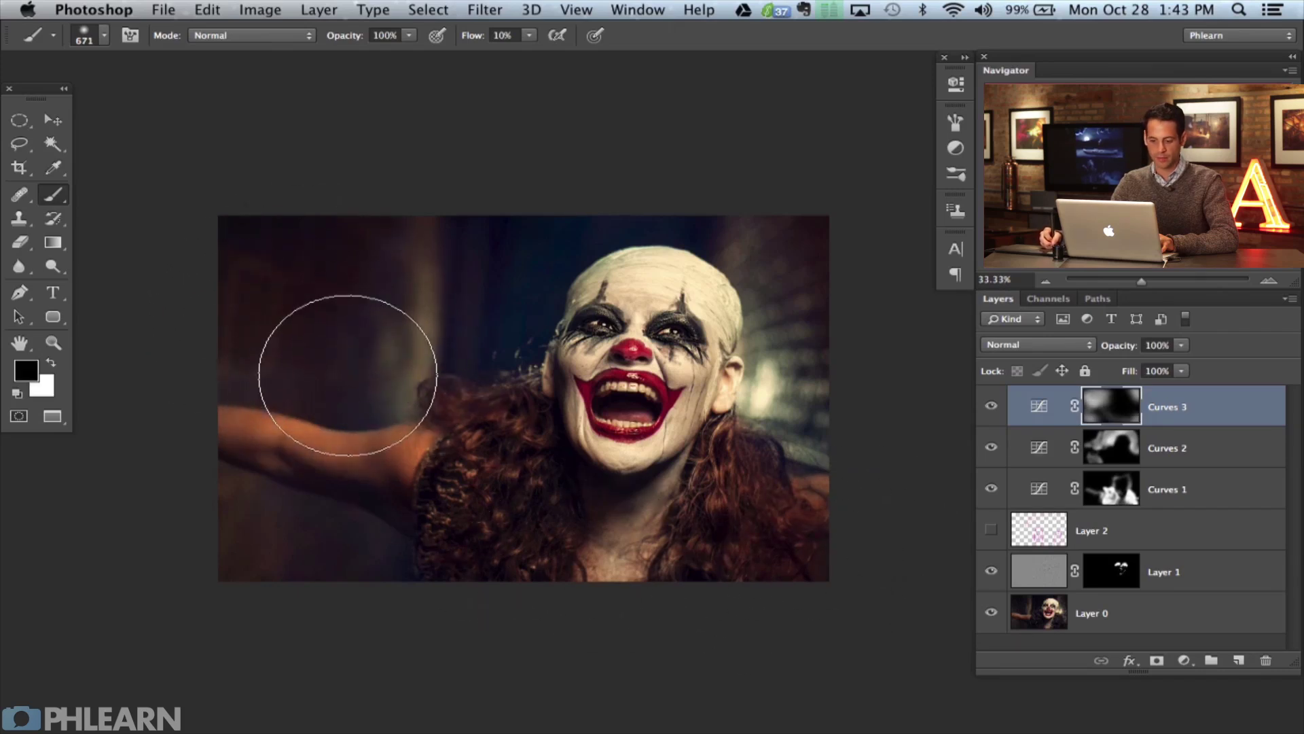
{"action": "key", "text": "x"}
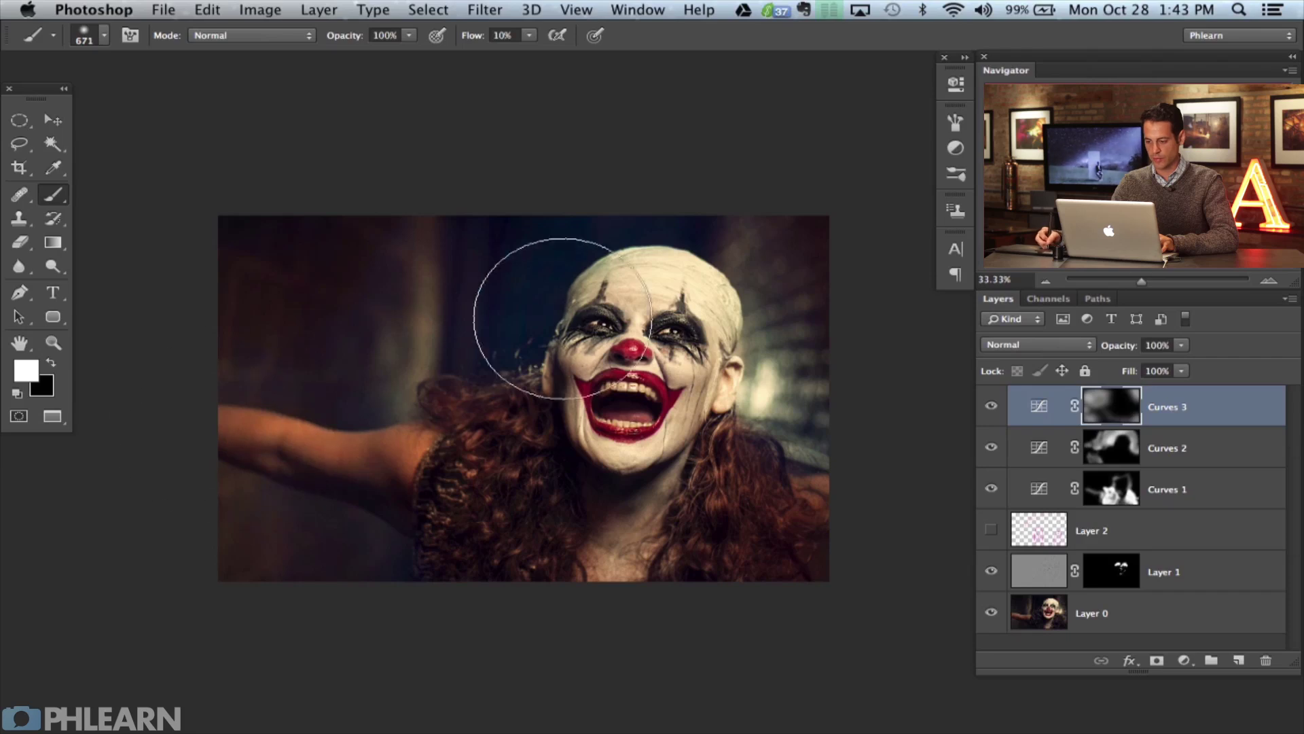
{"action": "key", "text": "x"}
{"action": "key", "text": "x"}
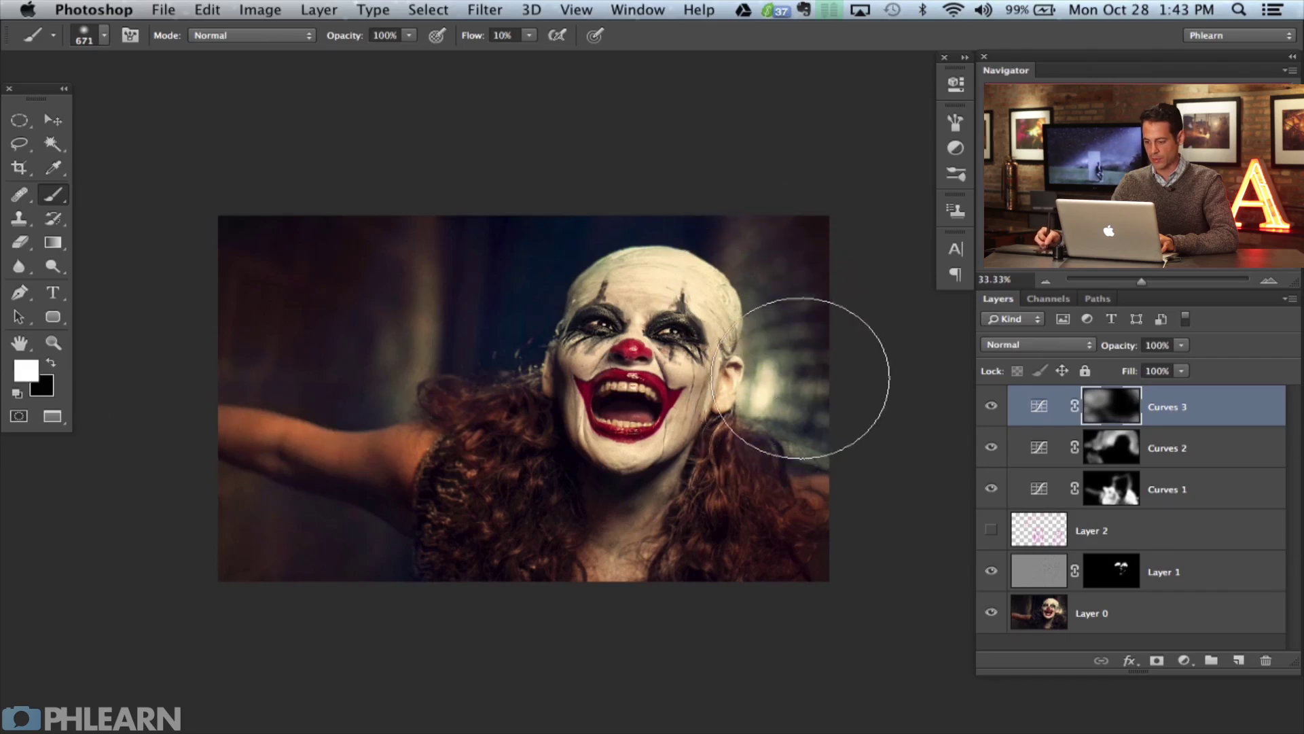
{"action": "left_click_drag", "start_coordinate": [669, 218], "coordinate": [844, 379]}
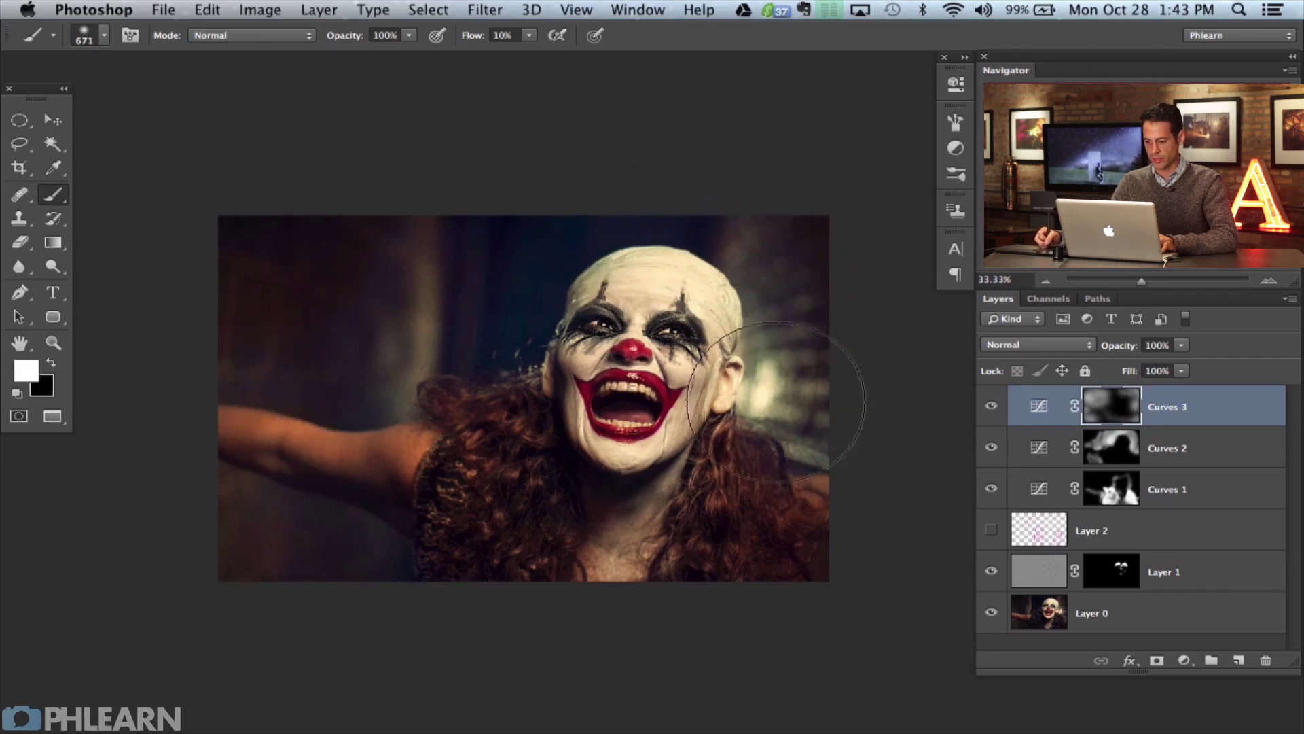
Compare the image with and without Curves 3, and with and without all three Curves layers
{"action": "left_click", "coordinate": [995, 407]}
{"action": "left_click", "coordinate": [996, 409]}
{"action": "left_click", "coordinate": [997, 411]}
{"action": "left_click", "coordinate": [997, 412]}
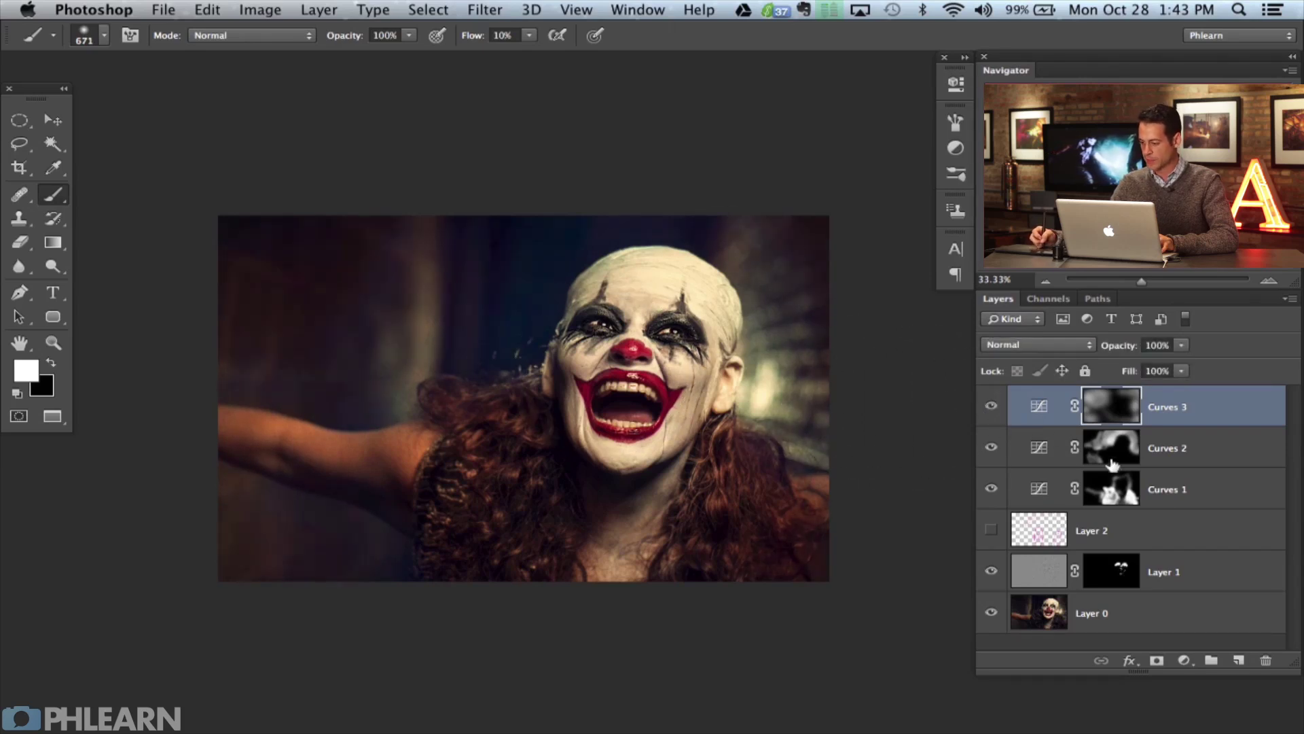
{"action": "left_click", "coordinate": [991, 408]}
{"action": "left_click", "coordinate": [991, 487]}
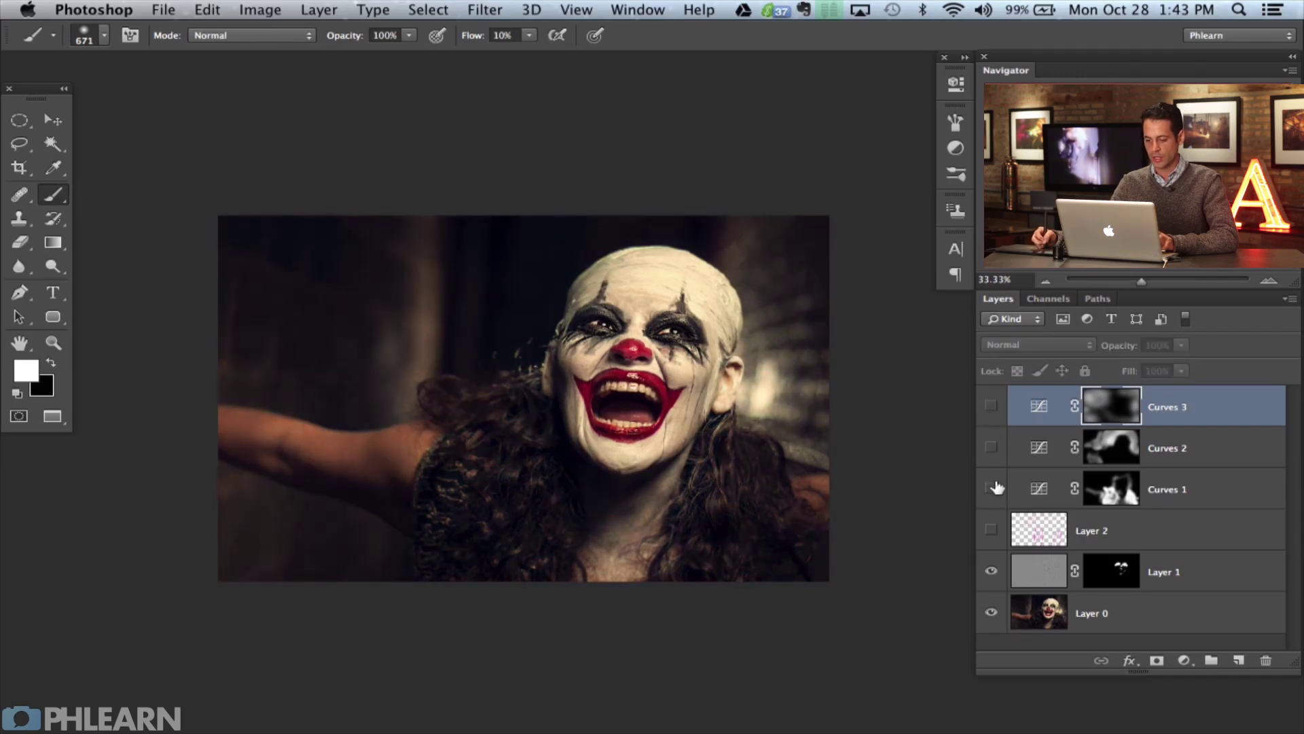
{"action": "left_click", "coordinate": [991, 407]}
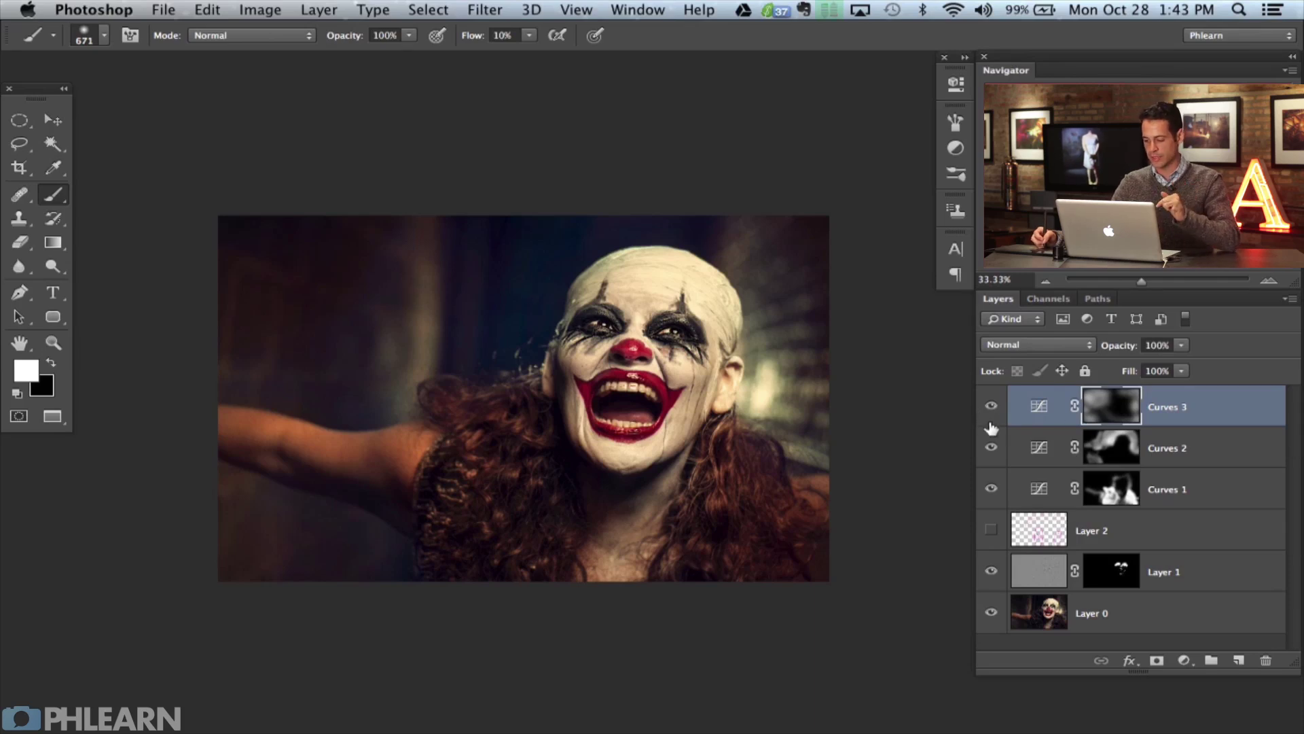
{"action": "left_click", "coordinate": [991, 486]}
{"action": "left_click", "coordinate": [991, 486]}
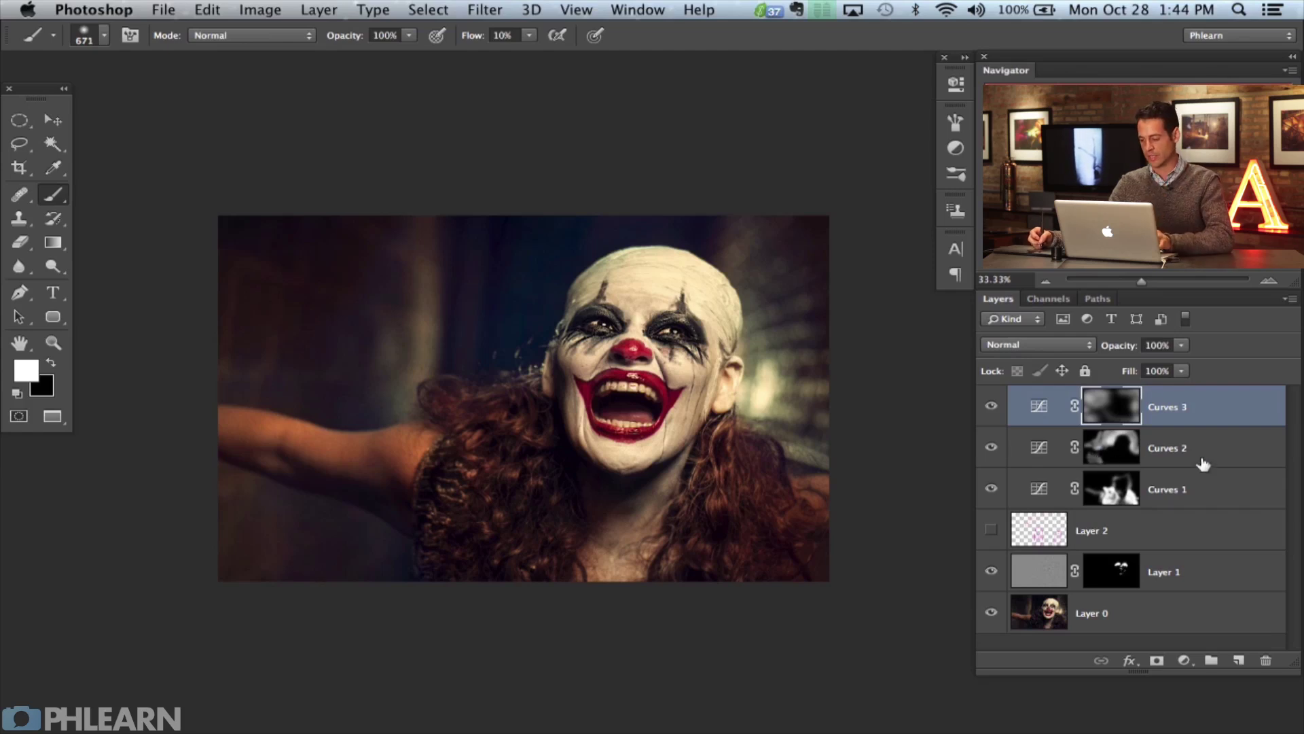
Group the Curves 1, Curves 2 and Curves 3 layers together
{"action": "left_click", "coordinate": [1192, 527]}
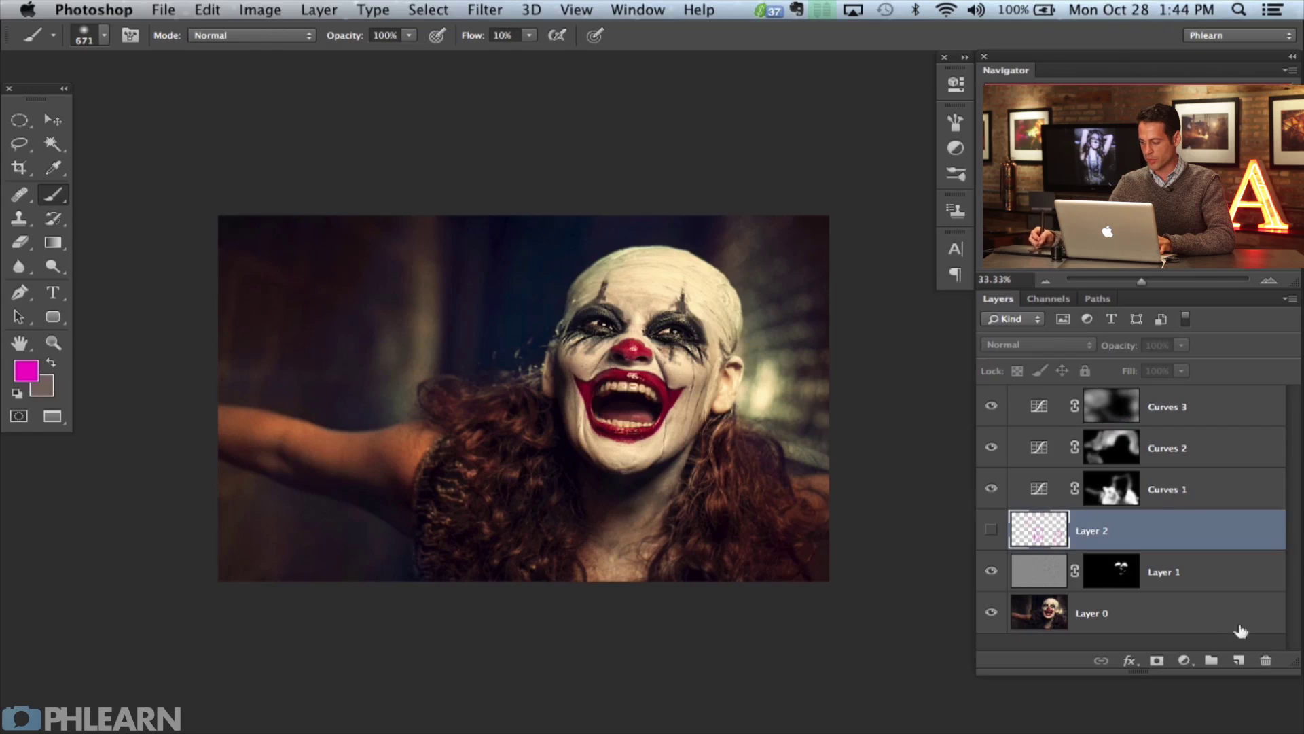
{"action": "left_click", "coordinate": [1209, 421]}
{"action": "left_click", "coordinate": [1249, 503], "text": "shift"}
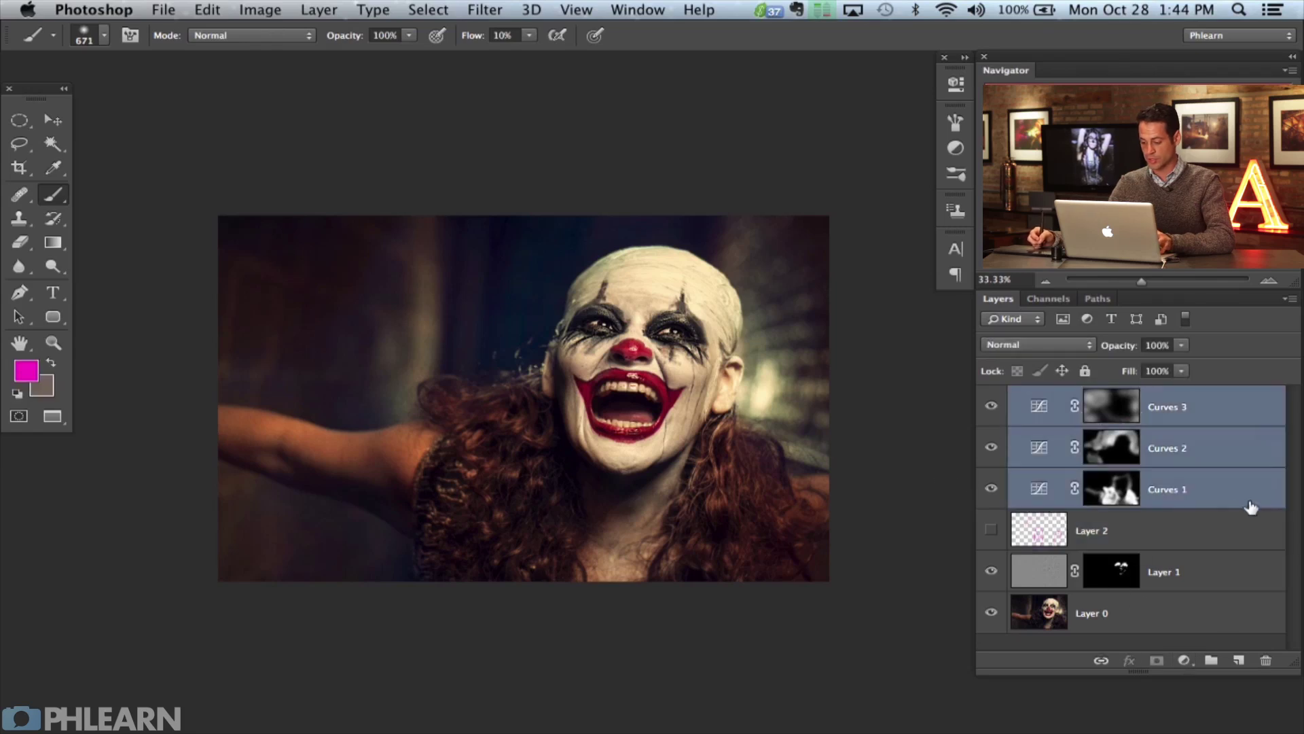
{"action": "key", "text": "super+g"}
Add a darkening Curves layer above Layer 2, lowering RGB input 142 to output 100, and invert its mask to black
{"action": "left_click", "coordinate": [1157, 430]}
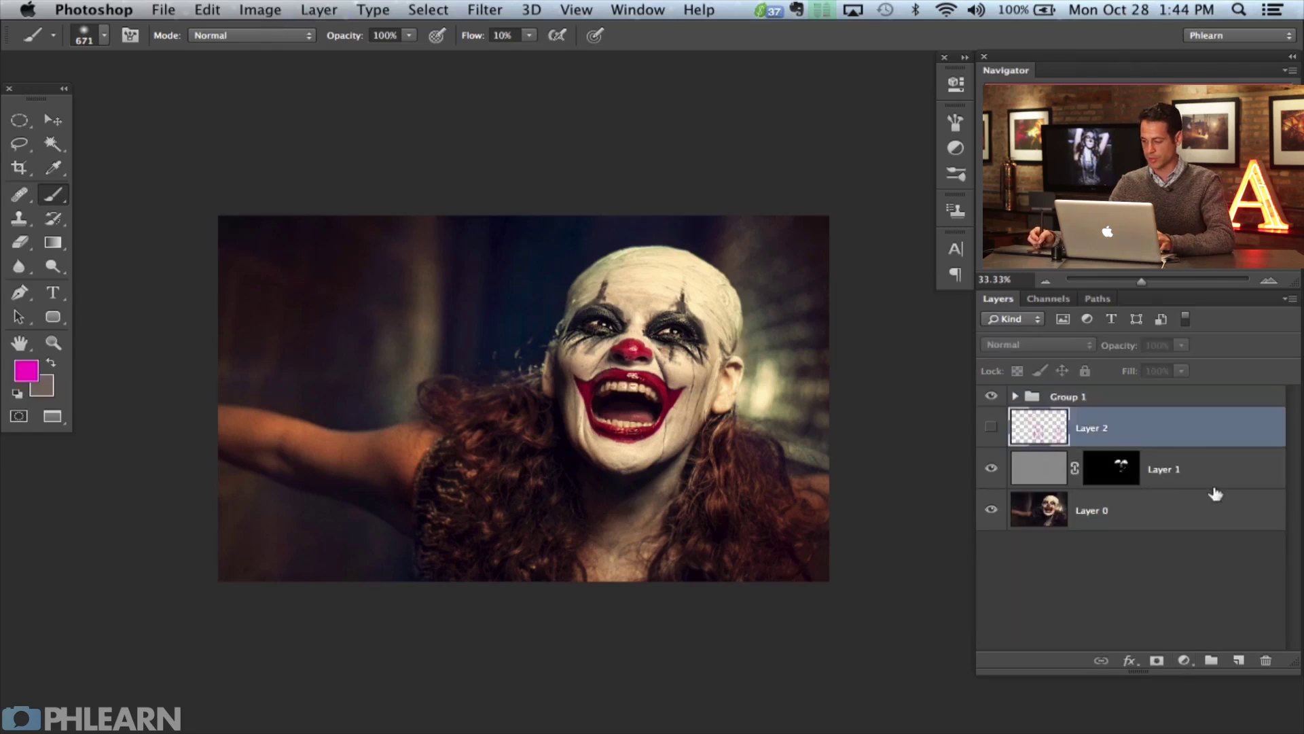
{"action": "left_click", "coordinate": [1186, 660]}
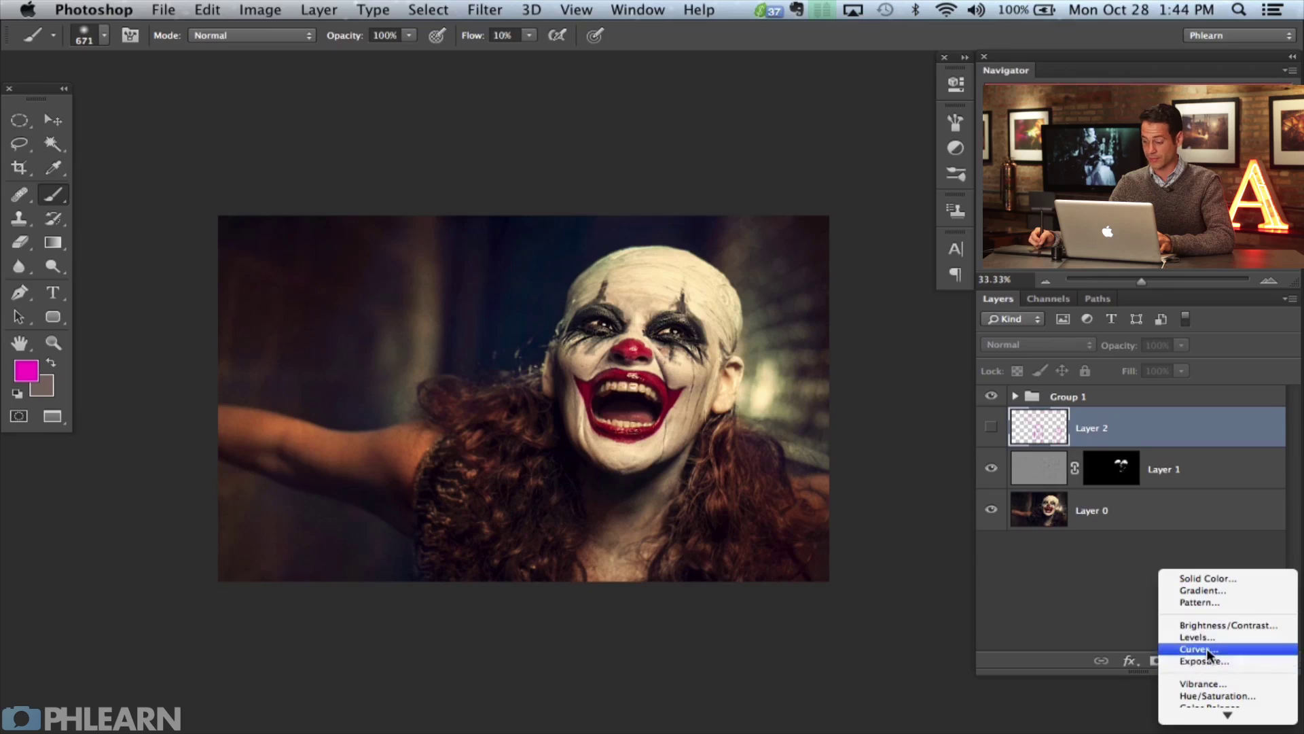
{"action": "left_click", "coordinate": [1198, 649]}
{"action": "left_click_drag", "start_coordinate": [842, 222], "coordinate": [842, 239]}
{"action": "key", "text": "super+i"}
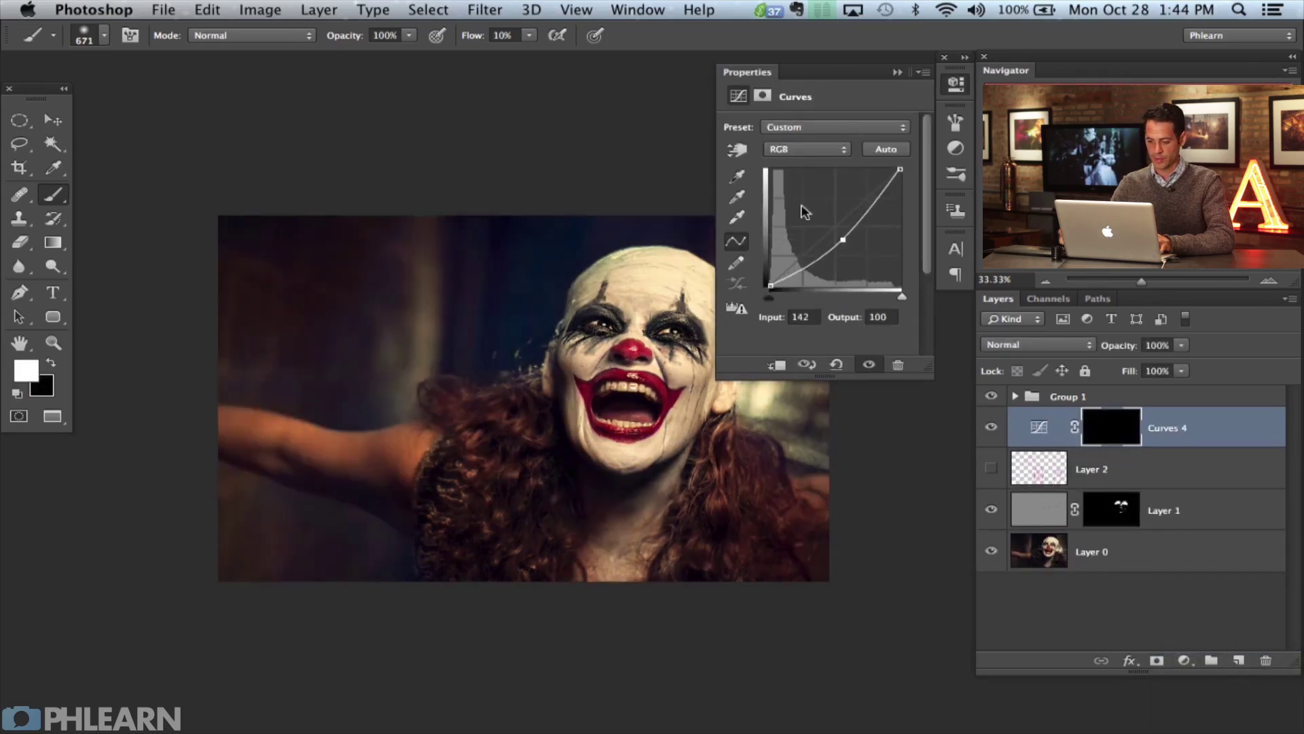
Darken the side and lower edges of the image by painting white on the Curves 4 mask with a 671 px brush at 30% flow
{"action": "key", "text": "shift+3"}
{"action": "mouse_move", "coordinate": [212, 426]}
{"action": "left_mouse_down"}
{"action": "mouse_move", "coordinate": [206, 384]}
{"action": "mouse_move", "coordinate": [313, 553]}
{"action": "left_mouse_up"}
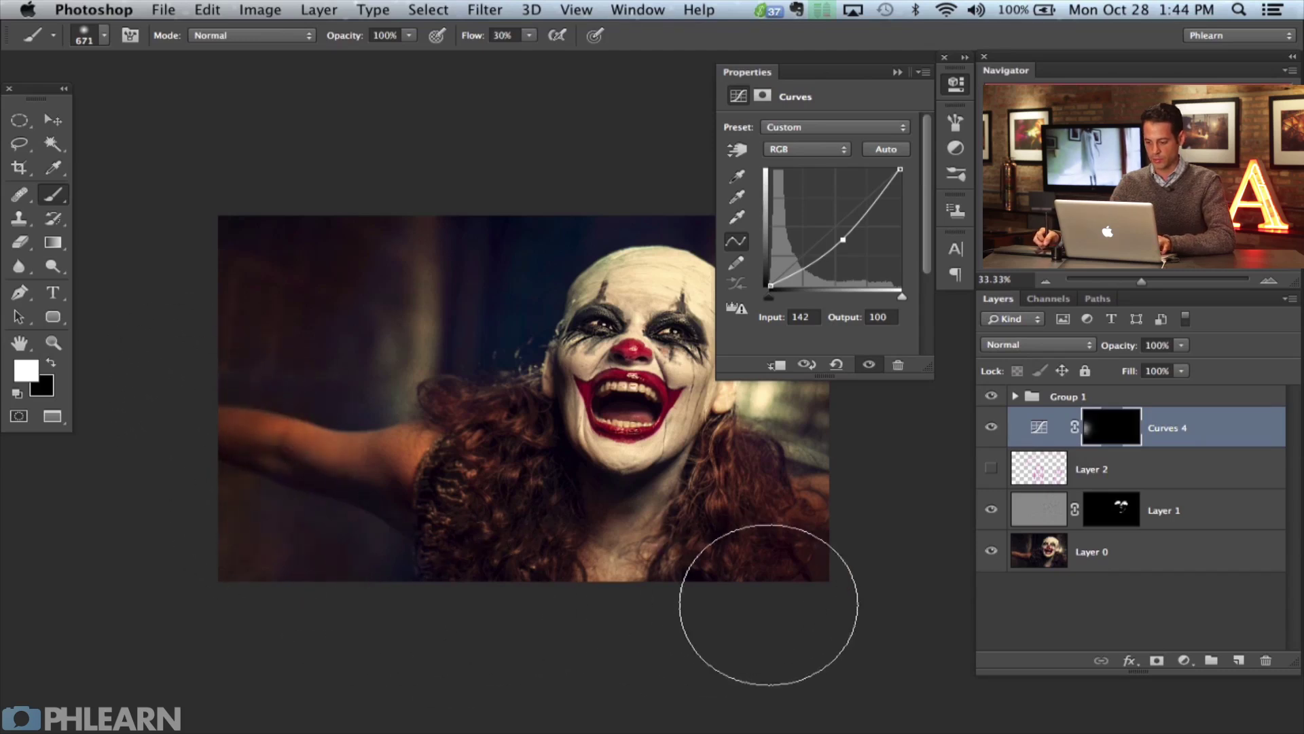
{"action": "mouse_move", "coordinate": [408, 606]}
{"action": "left_mouse_down"}
{"action": "mouse_move", "coordinate": [230, 548]}
{"action": "mouse_move", "coordinate": [186, 395]}
{"action": "mouse_move", "coordinate": [219, 235]}
{"action": "mouse_move", "coordinate": [212, 310]}
{"action": "mouse_move", "coordinate": [312, 513]}
{"action": "mouse_move", "coordinate": [217, 515]}
{"action": "mouse_move", "coordinate": [220, 487]}
{"action": "left_mouse_up"}
{"action": "mouse_move", "coordinate": [763, 568]}
{"action": "left_mouse_down"}
{"action": "mouse_move", "coordinate": [698, 569]}
{"action": "mouse_move", "coordinate": [714, 532]}
{"action": "mouse_move", "coordinate": [797, 511]}
{"action": "mouse_move", "coordinate": [843, 457]}
{"action": "left_mouse_up"}
{"action": "scroll", "coordinate": [843, 457], "scroll_direction": "right", "scroll_amount": 5}
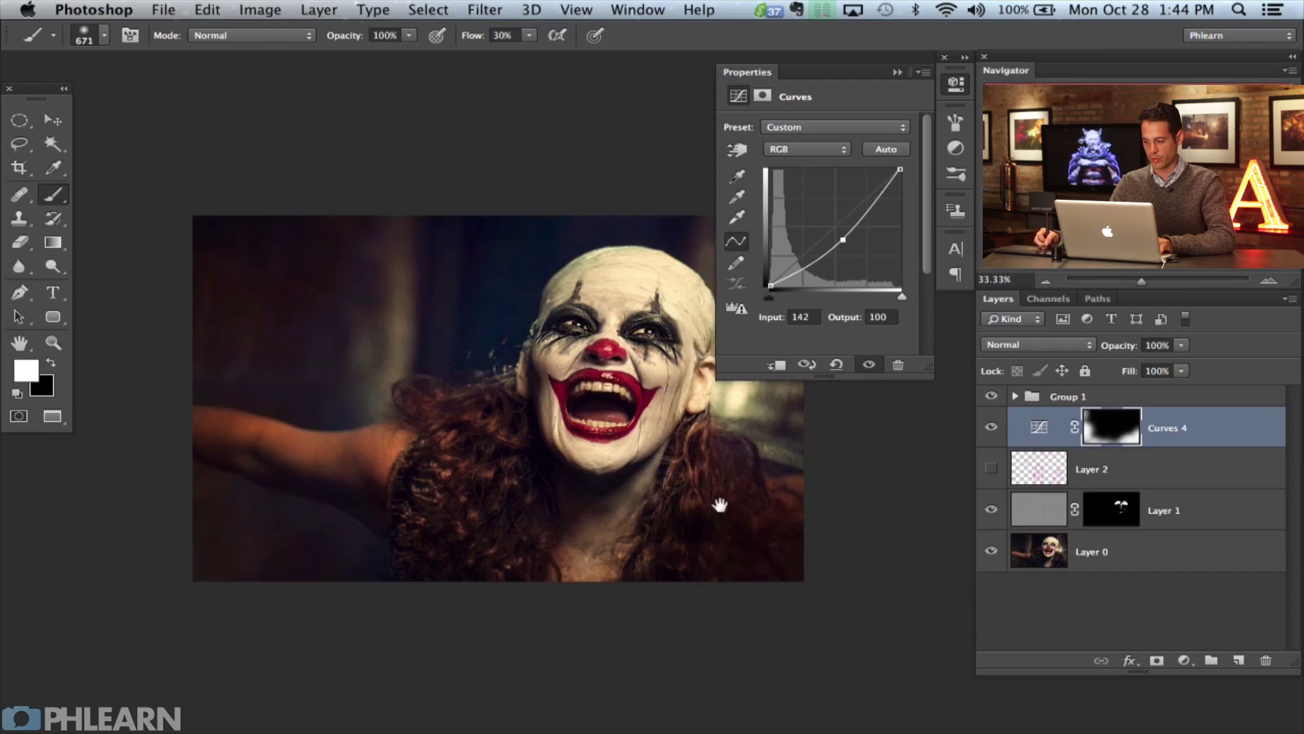
{"action": "left_click", "coordinate": [990, 427]}
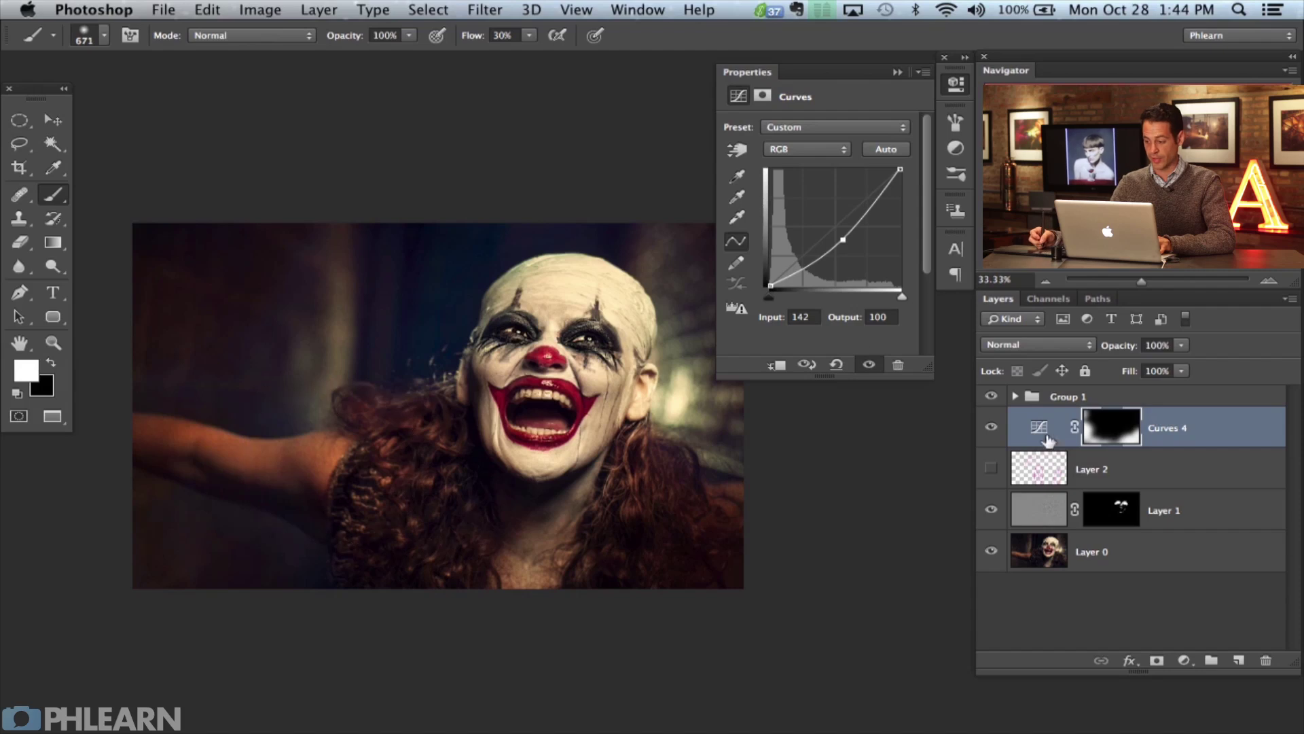
Add a brightening Curves layer above Curves 4, raising RGB input 108 to output 143, and invert its mask to black
{"action": "left_click", "coordinate": [1186, 661]}
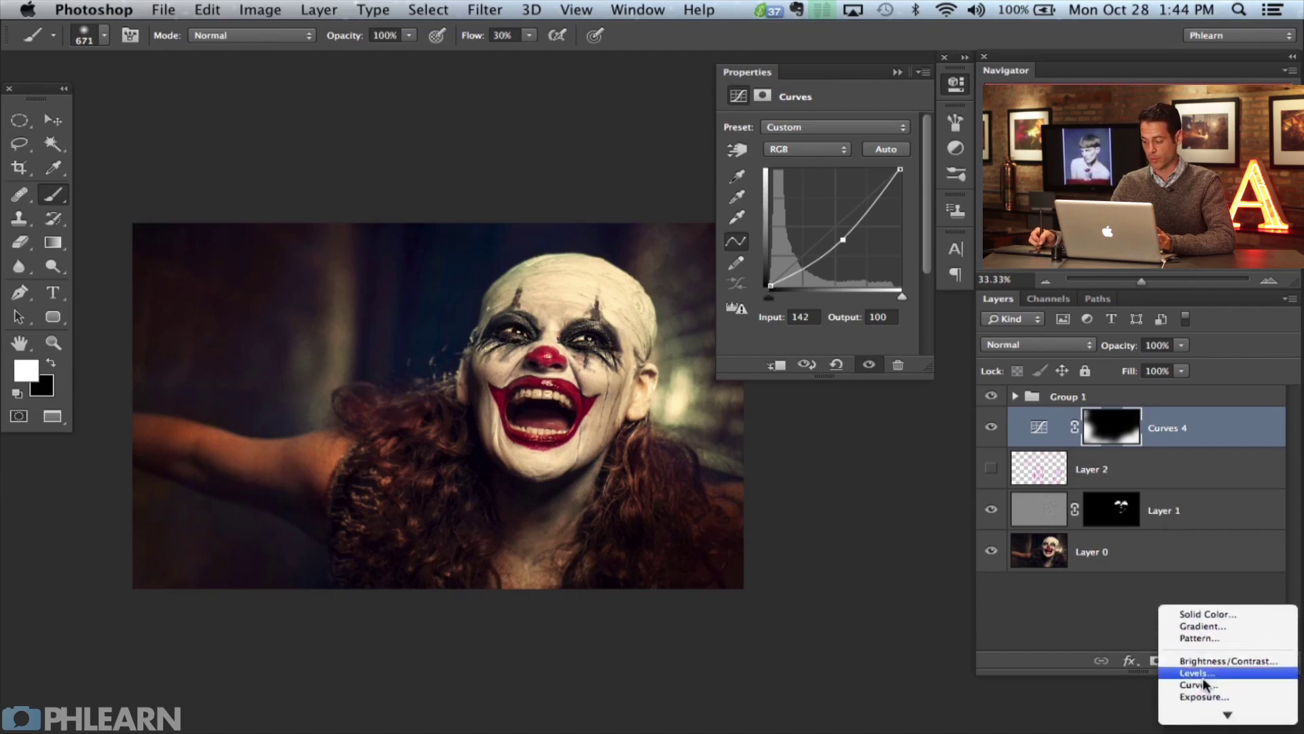
{"action": "left_click", "coordinate": [1193, 686]}
{"action": "left_click_drag", "start_coordinate": [829, 233], "coordinate": [828, 223]}
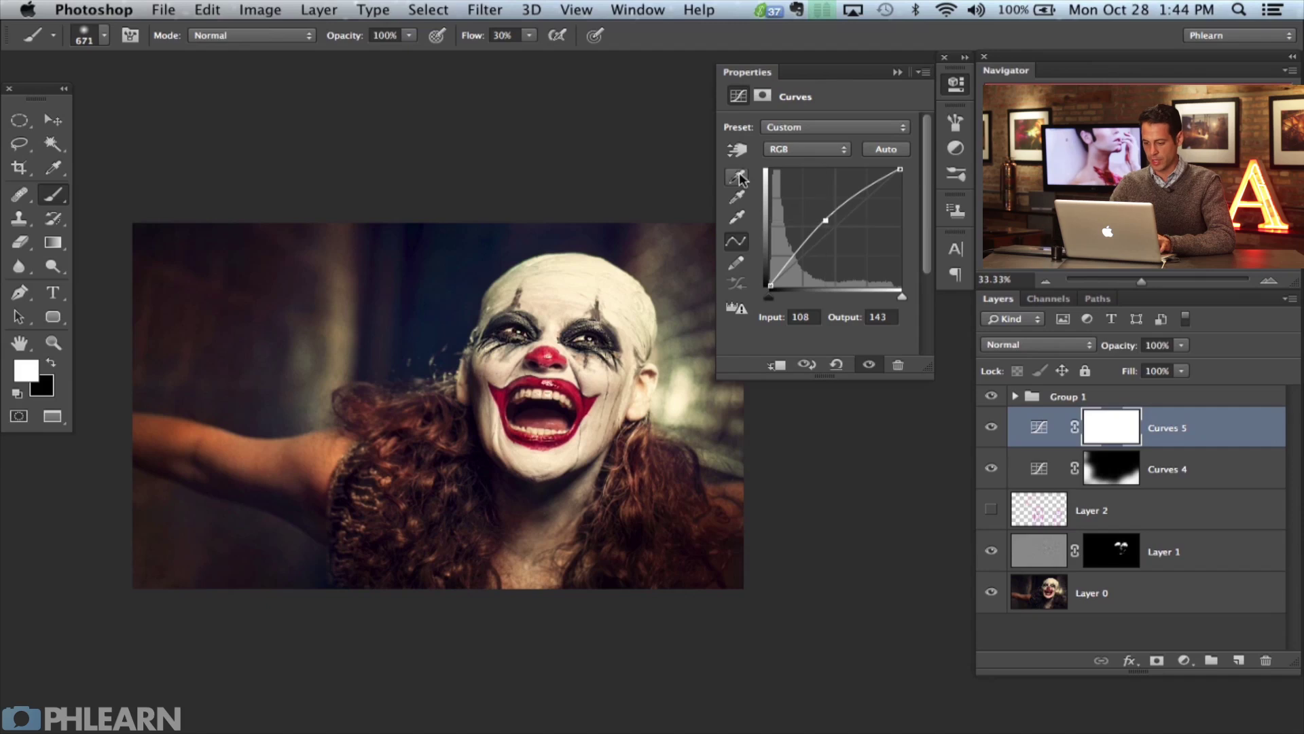
{"action": "key", "text": "super+i"}
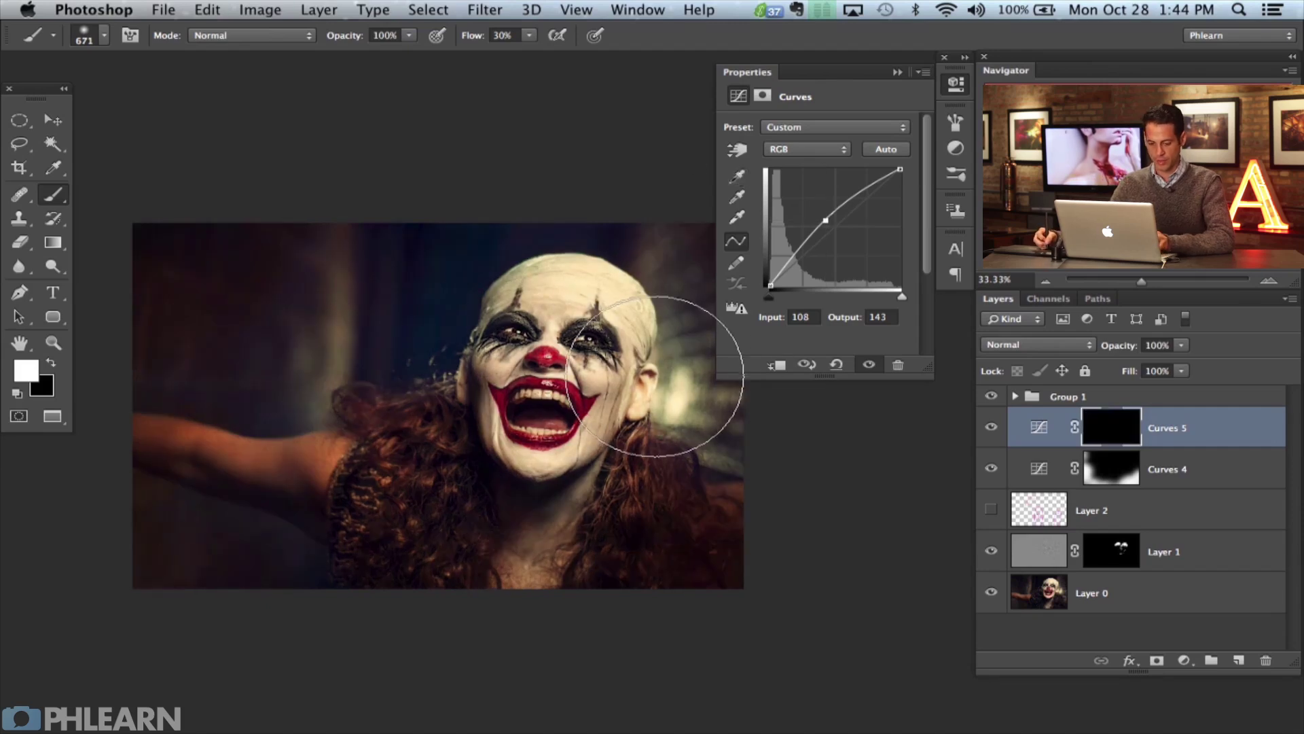
Brighten the eyes and face by painting white on the Curves 5 mask with 170 px and 504 px brushes, and set the layer's opacity to 87%
{"action": "left_click_drag", "start_coordinate": [586, 367], "coordinate": [500, 365]}
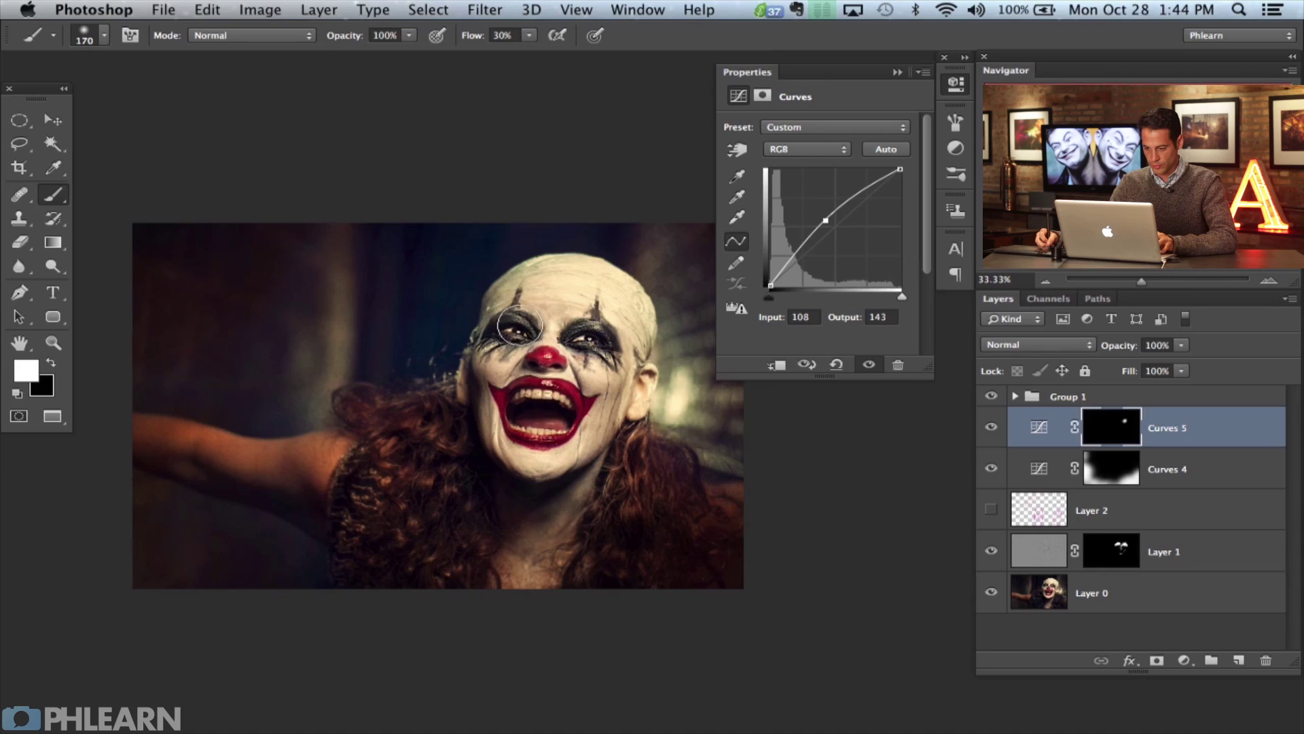
{"action": "left_click_drag", "start_coordinate": [620, 334], "coordinate": [636, 334]}
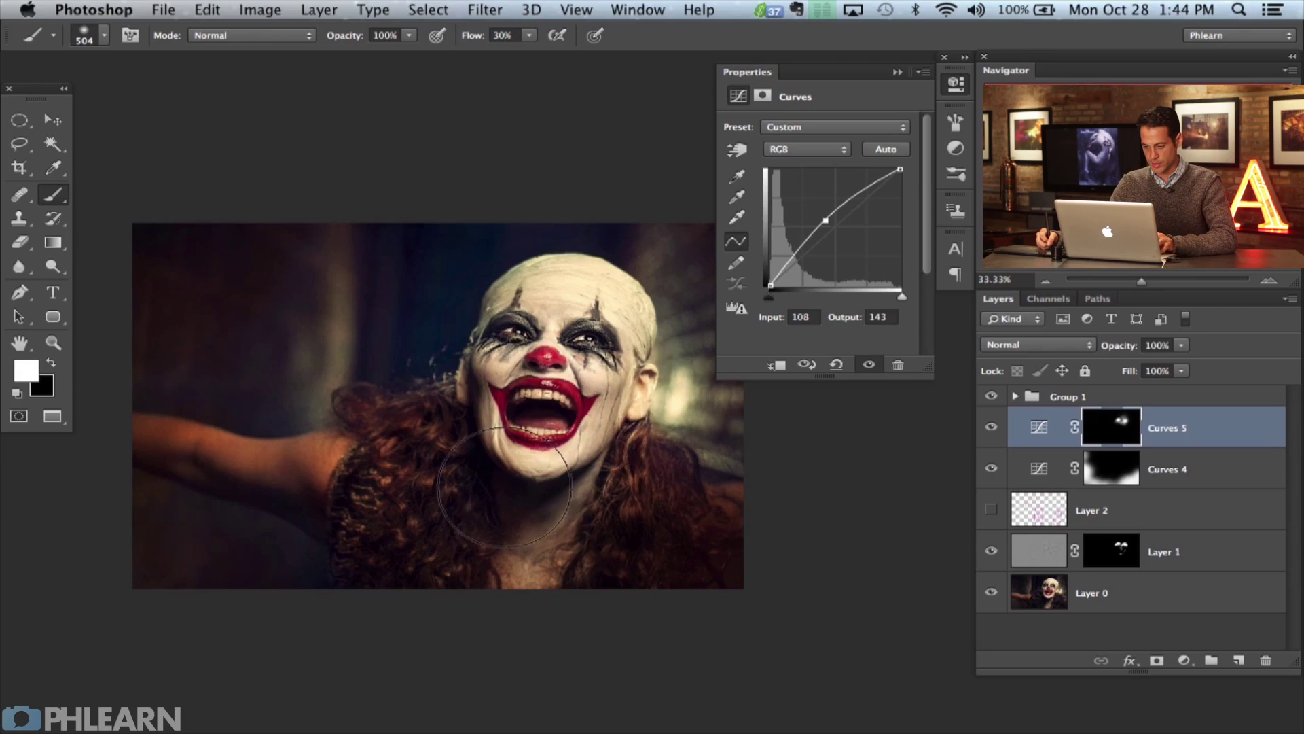
{"action": "left_click", "coordinate": [991, 428]}
{"action": "left_click", "coordinate": [992, 428]}
{"action": "left_click", "coordinate": [991, 428]}
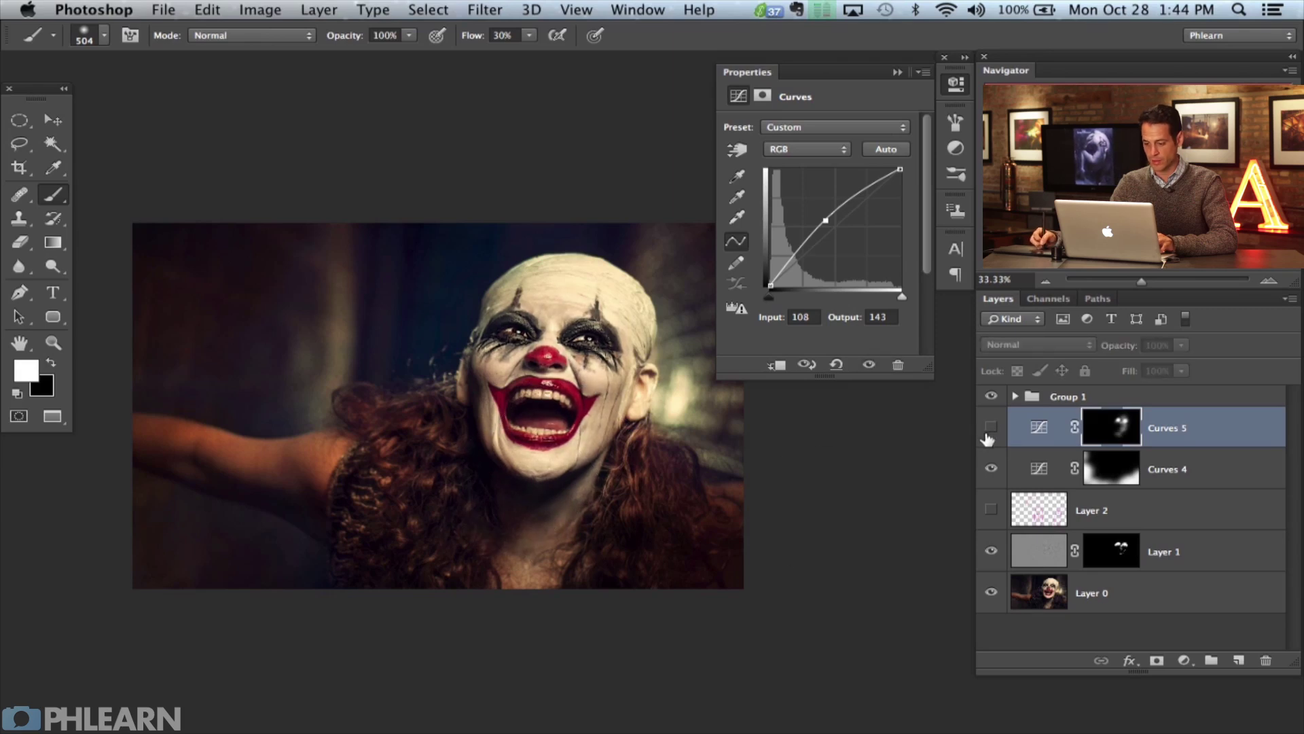
{"action": "left_click", "coordinate": [991, 428]}
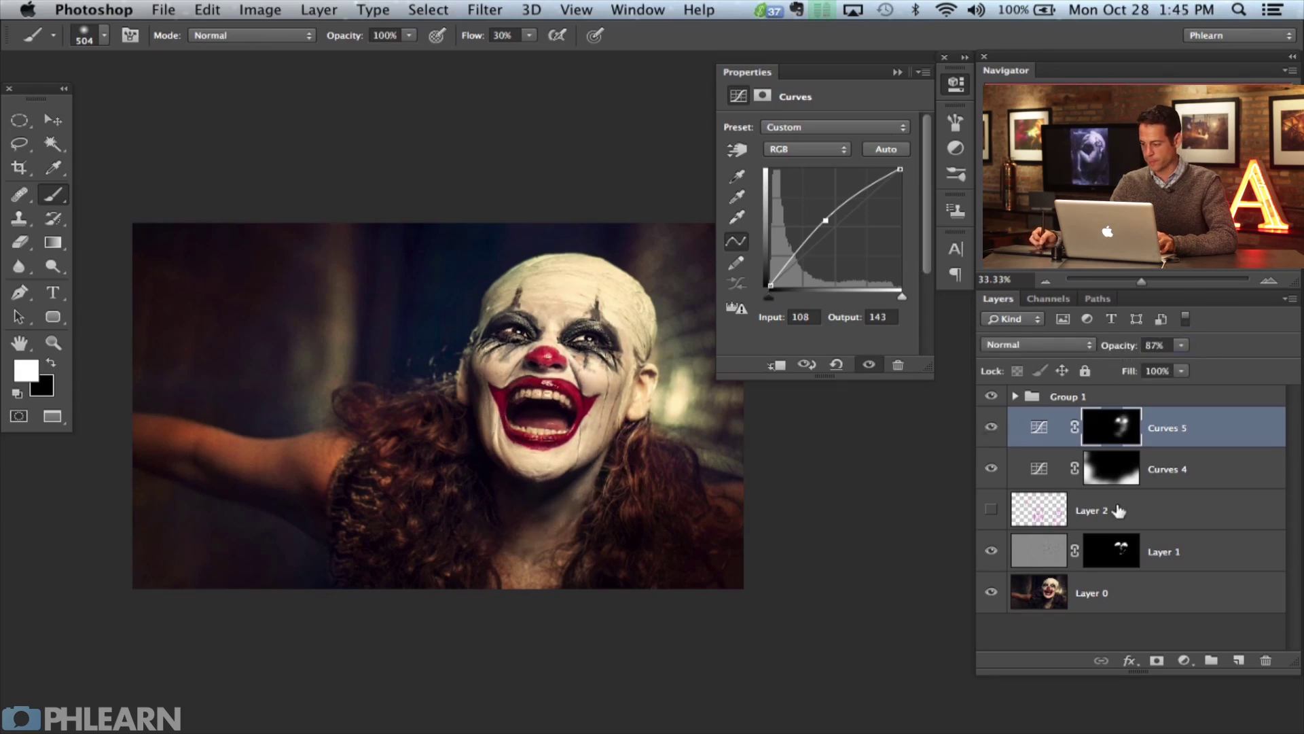
Group the layers from Curves 5 down to Layer 1 and hide the adjustment properties
{"action": "left_click", "coordinate": [1243, 557], "text": "shift"}
{"action": "key", "text": "super+g"}
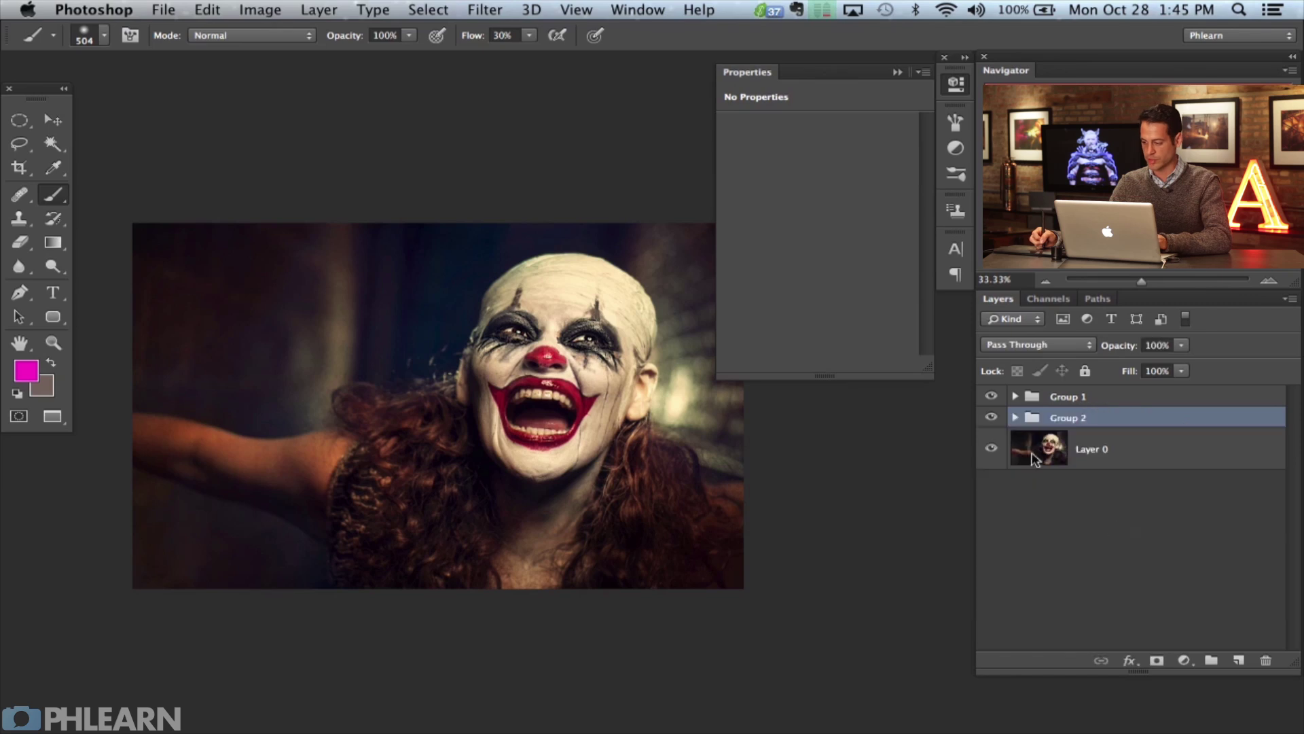
{"action": "left_click", "coordinate": [956, 85]}
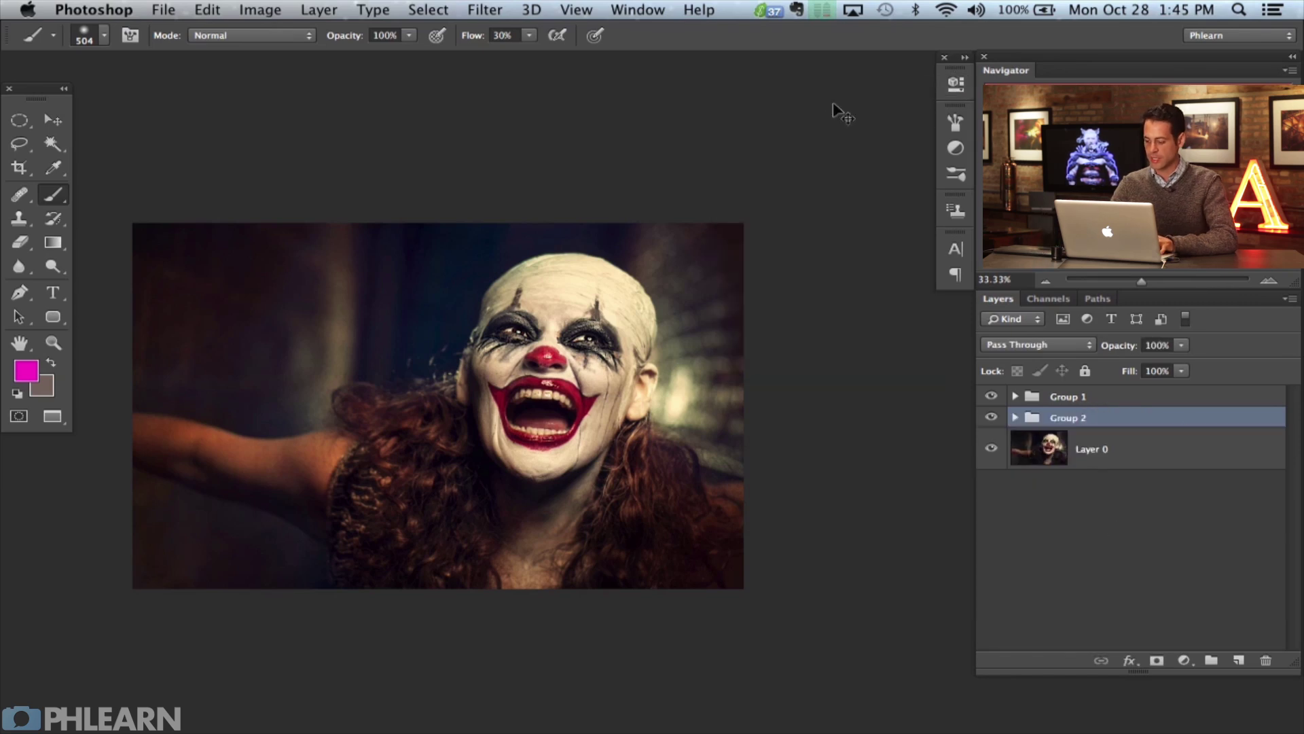
Compare the original portrait with the retouched version at 50% zoom by hiding and showing Group 1 and Group 2
{"action": "key", "text": "super+equal"}
{"action": "left_click_drag", "start_coordinate": [506, 469], "coordinate": [662, 466]}
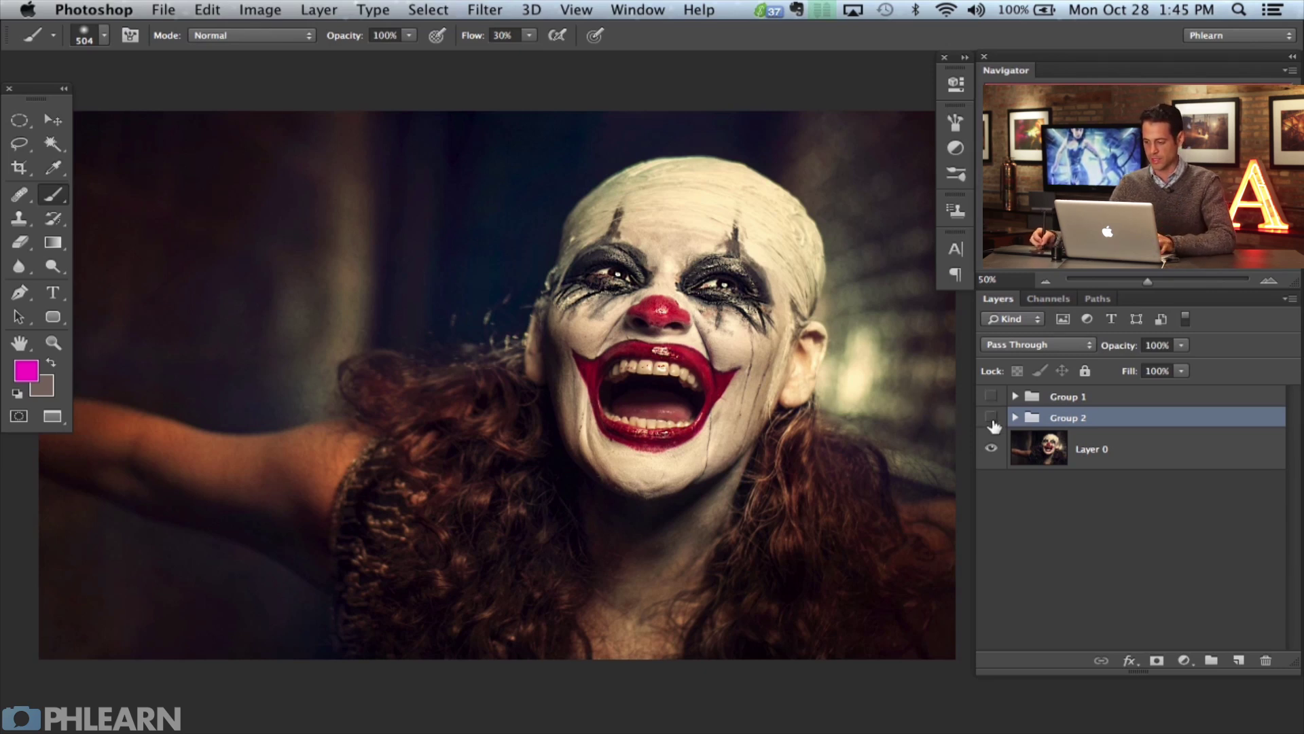
{"action": "left_click", "coordinate": [991, 419]}
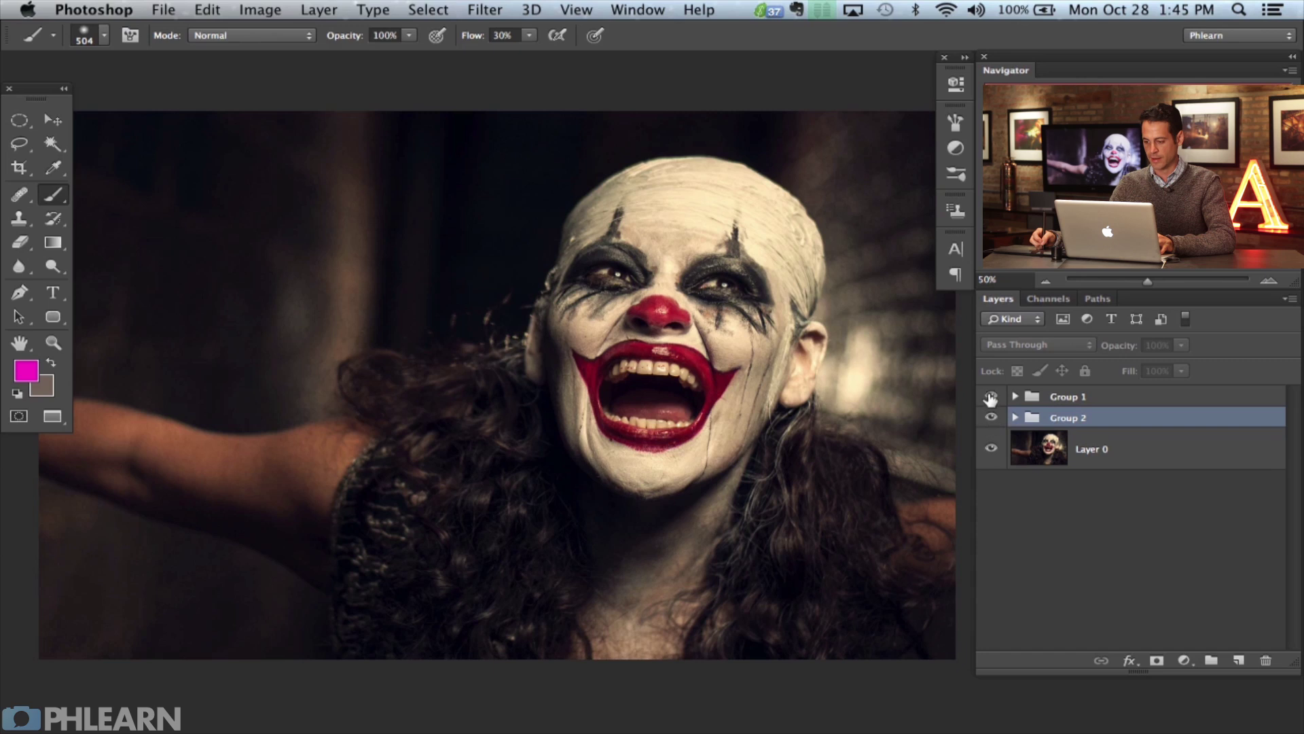
{"action": "left_click", "coordinate": [991, 397]}
{"action": "left_click", "coordinate": [991, 419]}
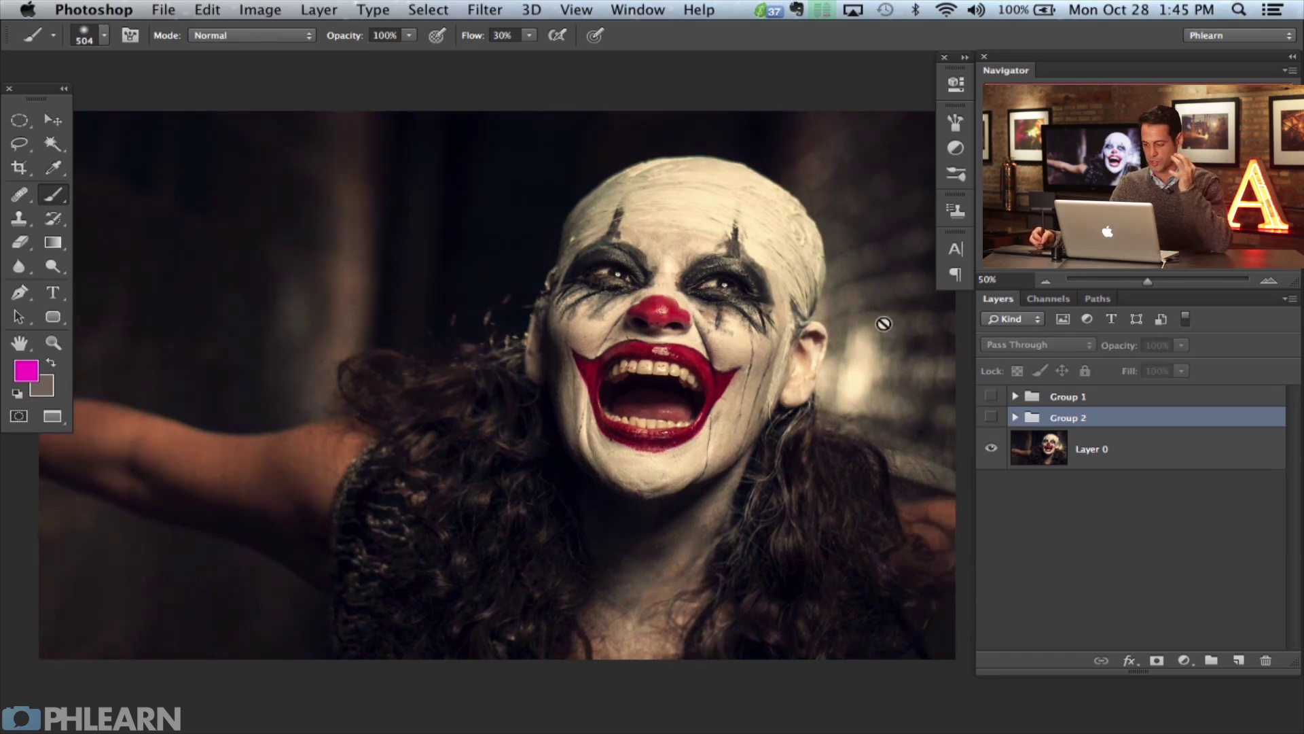
{"action": "left_click", "coordinate": [992, 419]}
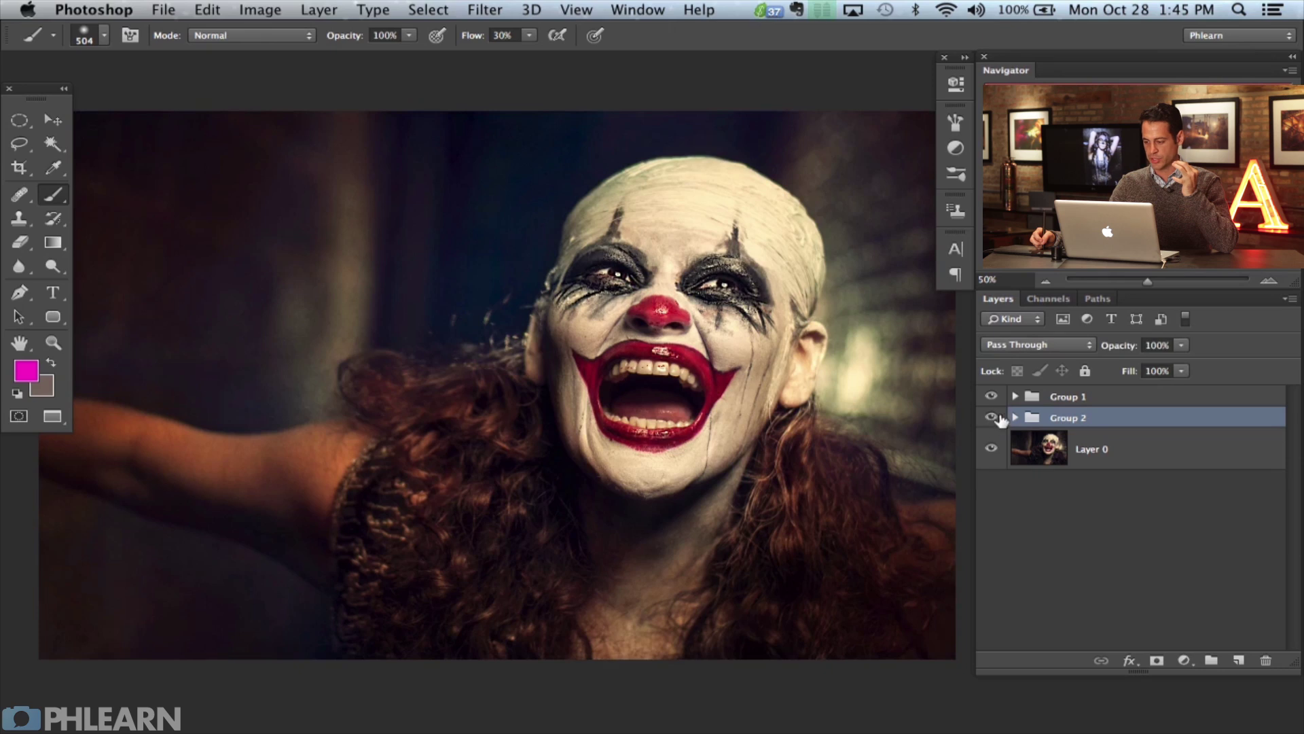
{"action": "left_click", "coordinate": [987, 398]}
{"action": "left_click", "coordinate": [990, 419]}
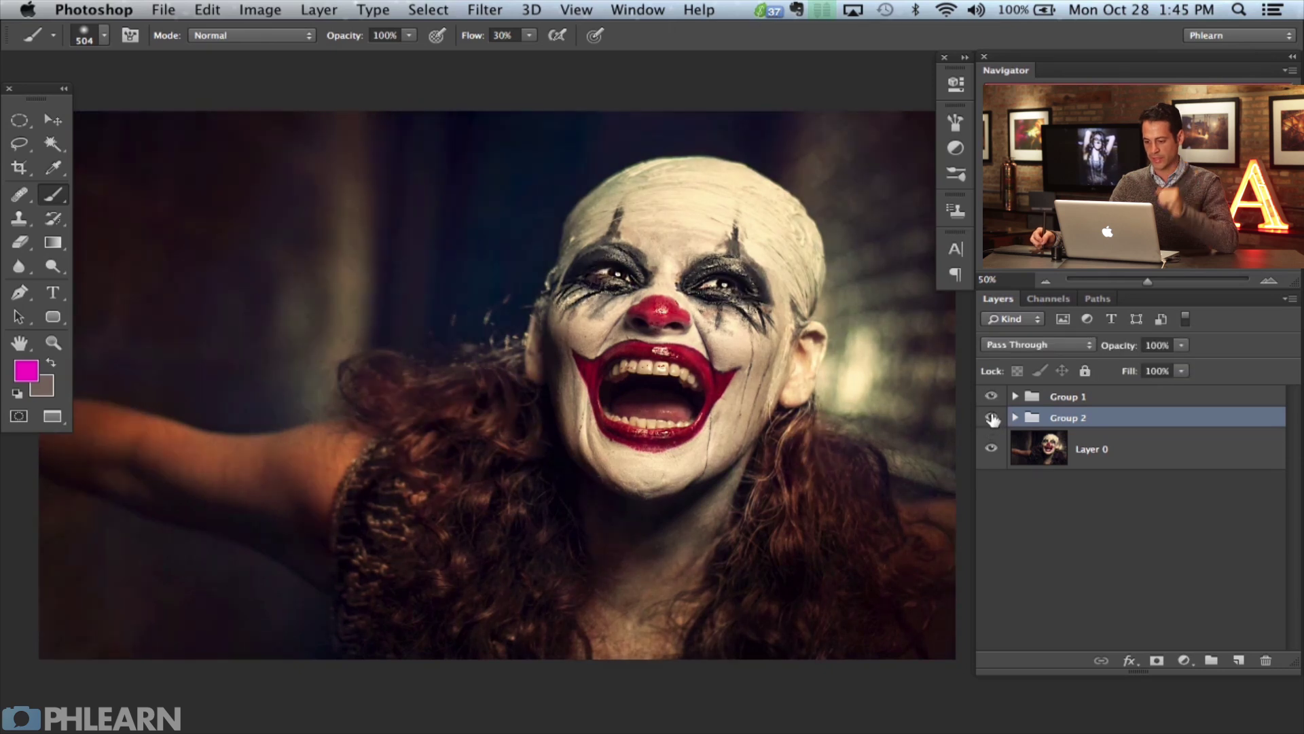
Compare the portrait with and without the retouching by hiding and showing Layer 0 and Group 1
{"action": "left_click_drag", "start_coordinate": [991, 419], "coordinate": [991, 448]}
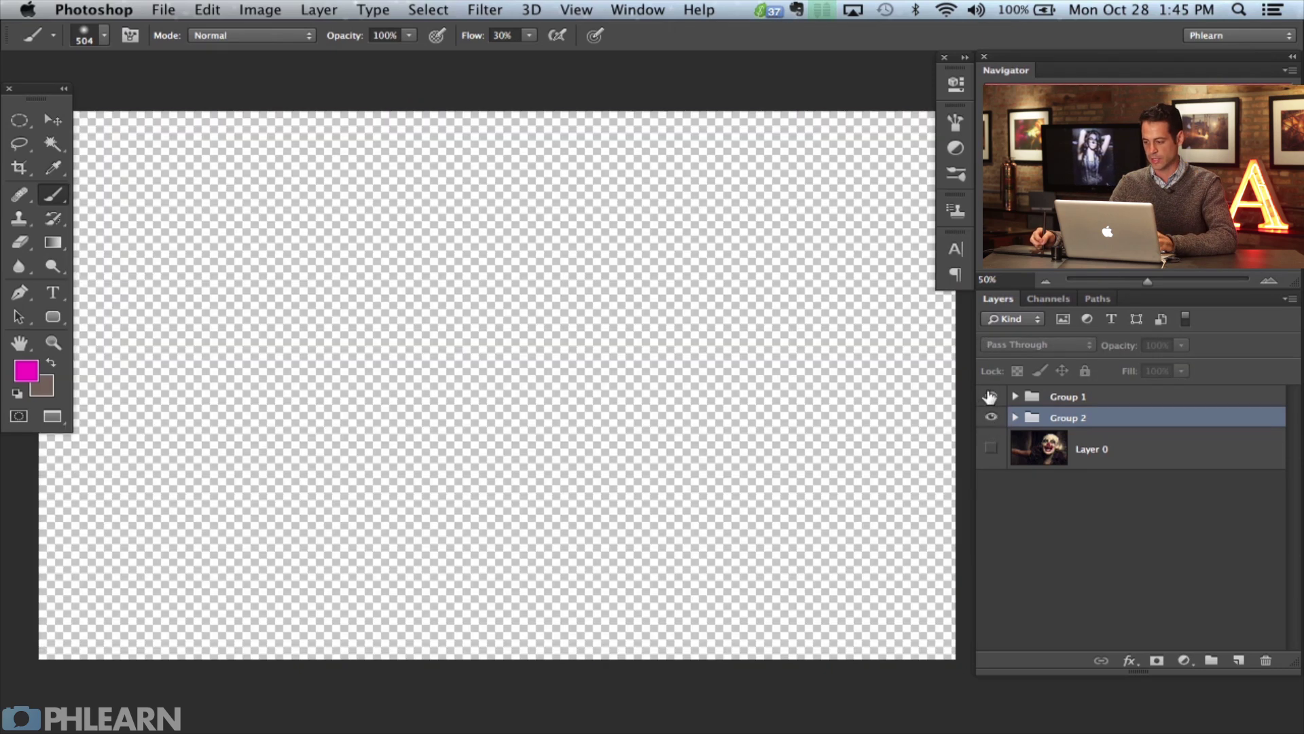
{"action": "left_click", "coordinate": [990, 397], "text": "alt"}
{"action": "left_click", "coordinate": [990, 396]}
{"action": "left_click", "coordinate": [990, 396]}
{"action": "left_click", "coordinate": [990, 397]}
{"action": "left_click", "coordinate": [992, 398]}
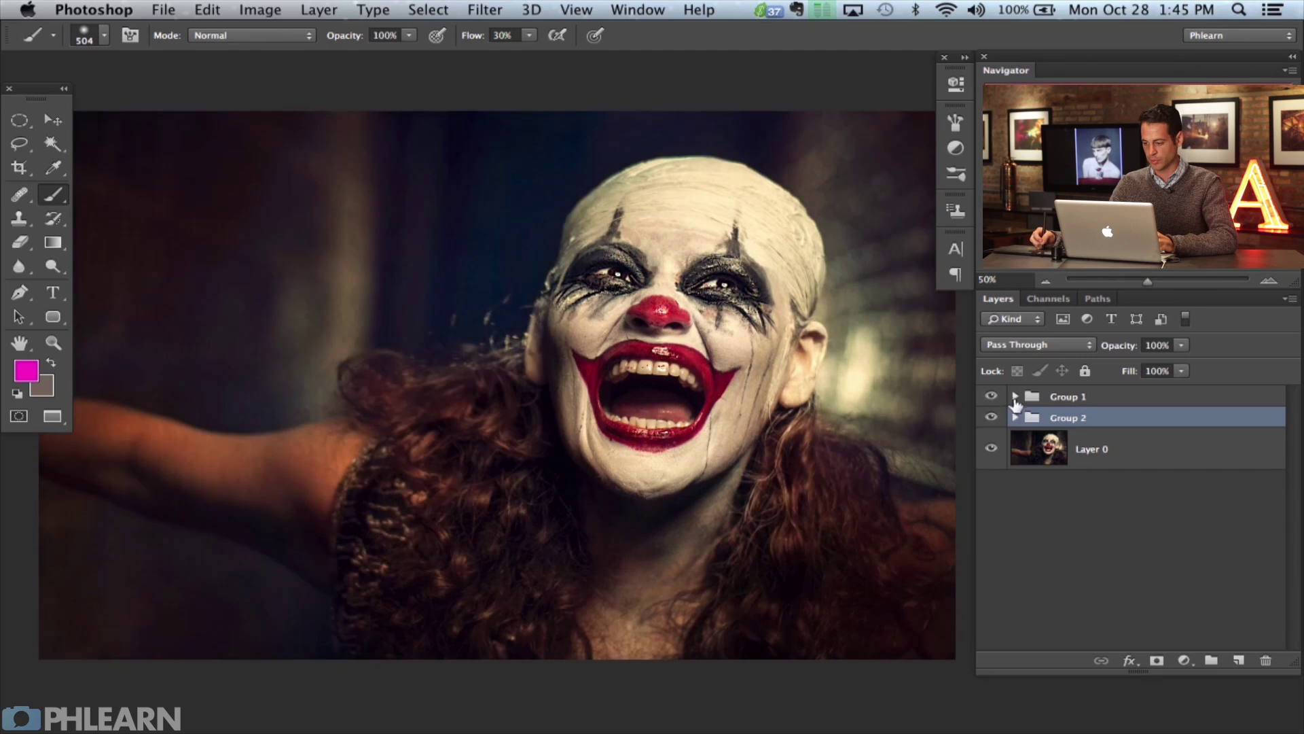
Expand Group 1 and check the effect of its Curves 2 layer by hiding and showing it
{"action": "left_click", "coordinate": [1021, 402]}
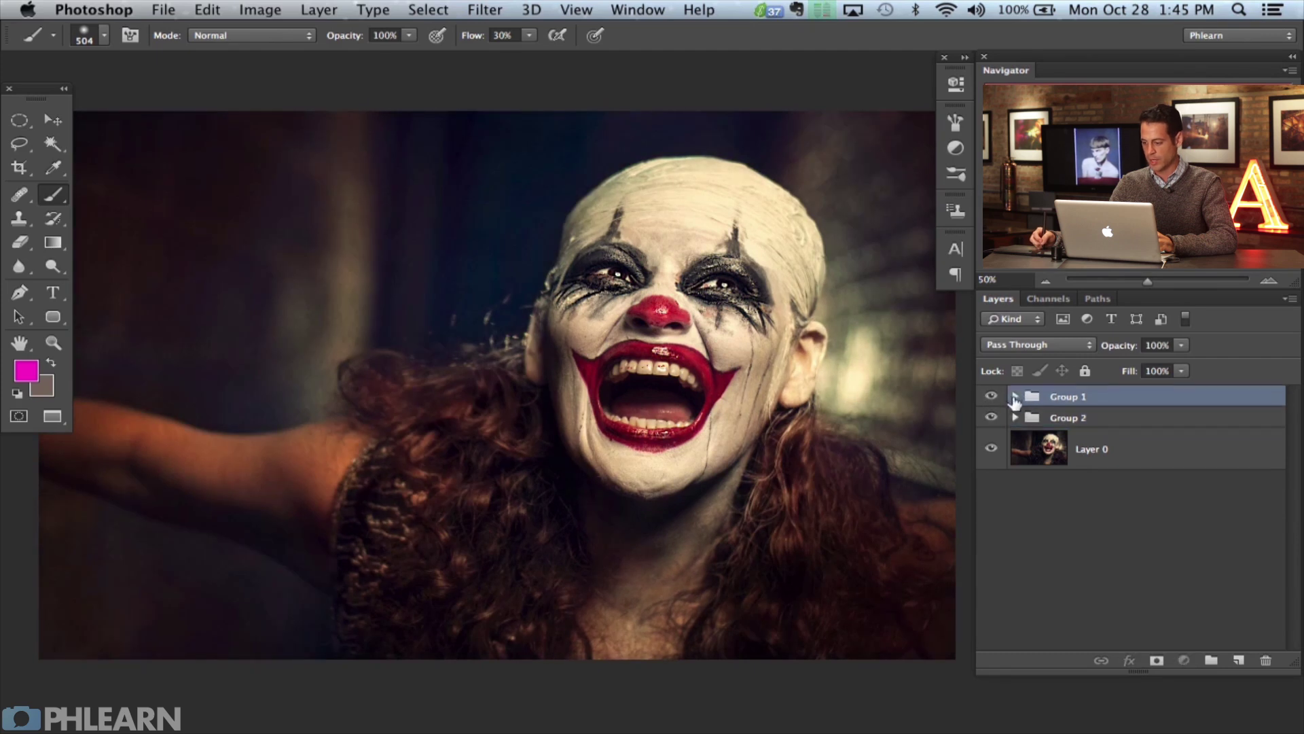
{"action": "left_click", "coordinate": [1015, 397]}
{"action": "left_click", "coordinate": [992, 469]}
{"action": "left_click", "coordinate": [992, 469]}
{"action": "left_click", "coordinate": [992, 469]}
{"action": "left_click", "coordinate": [991, 469]}
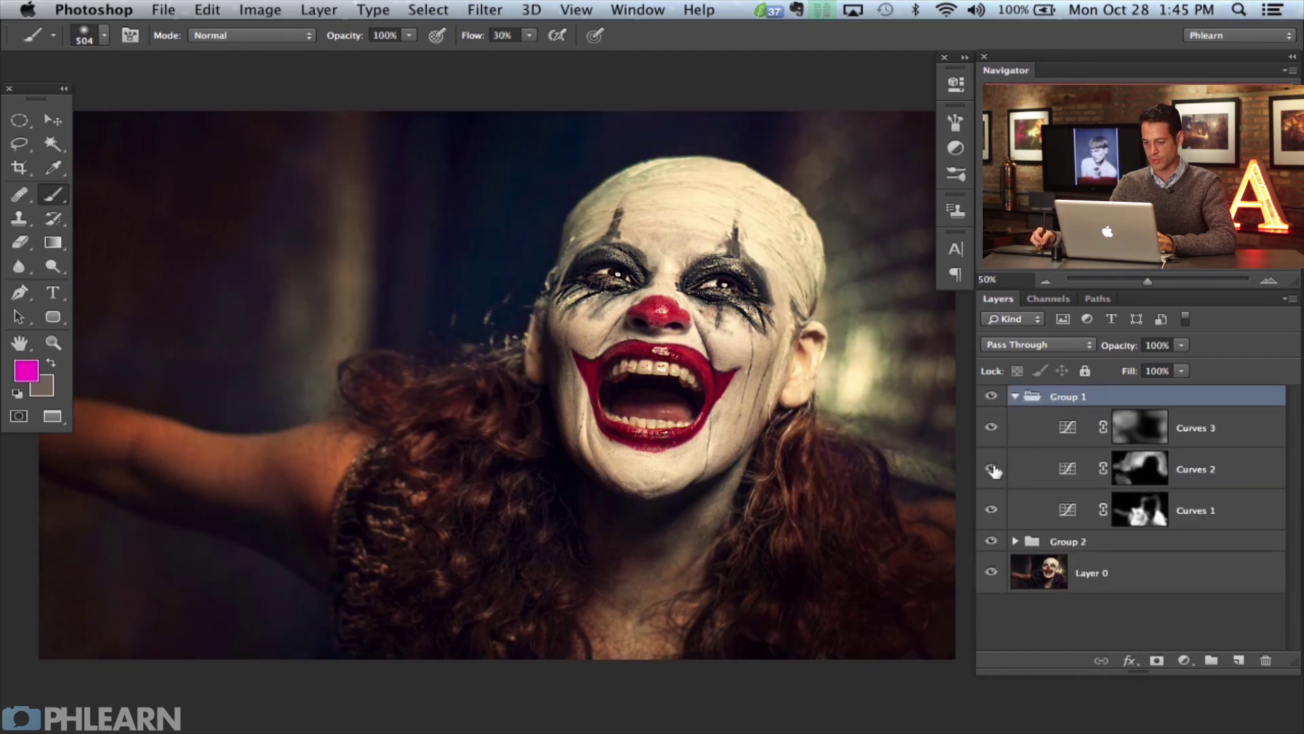
Soften the green tint of Curves 2 by setting its Green channel point to input 114, output 134, and hide the adjustment properties
{"action": "double_click", "coordinate": [1068, 466]}
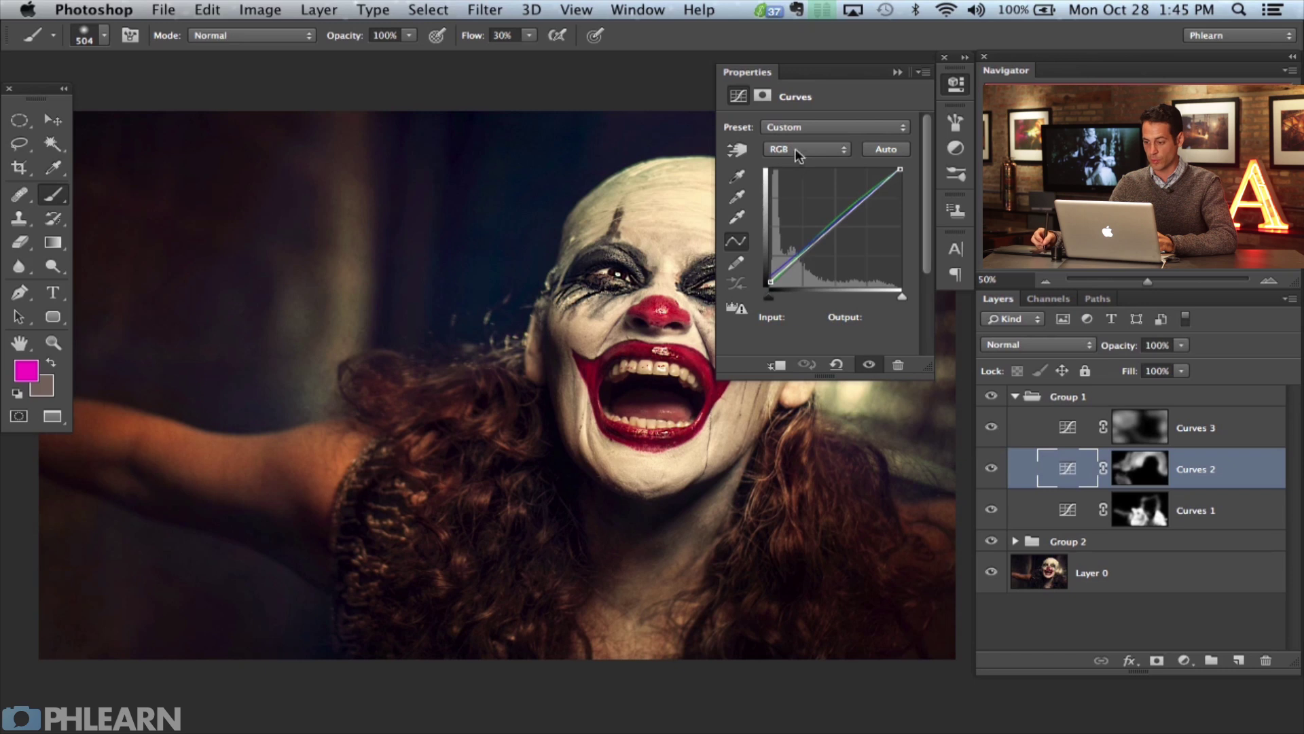
{"action": "left_click", "coordinate": [808, 173]}
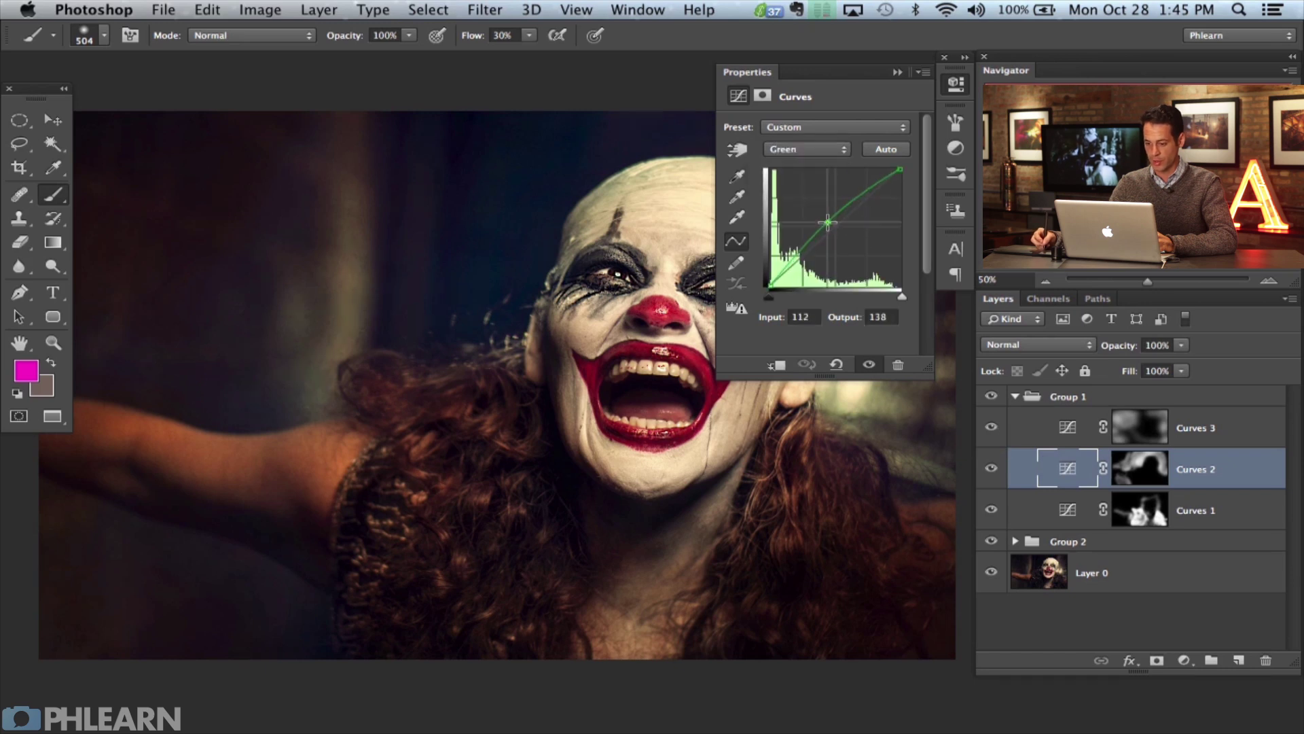
{"action": "mouse_move", "coordinate": [827, 221]}
{"action": "left_mouse_down"}
{"action": "mouse_move", "coordinate": [841, 254]}
{"action": "mouse_move", "coordinate": [829, 222]}
{"action": "left_mouse_up"}
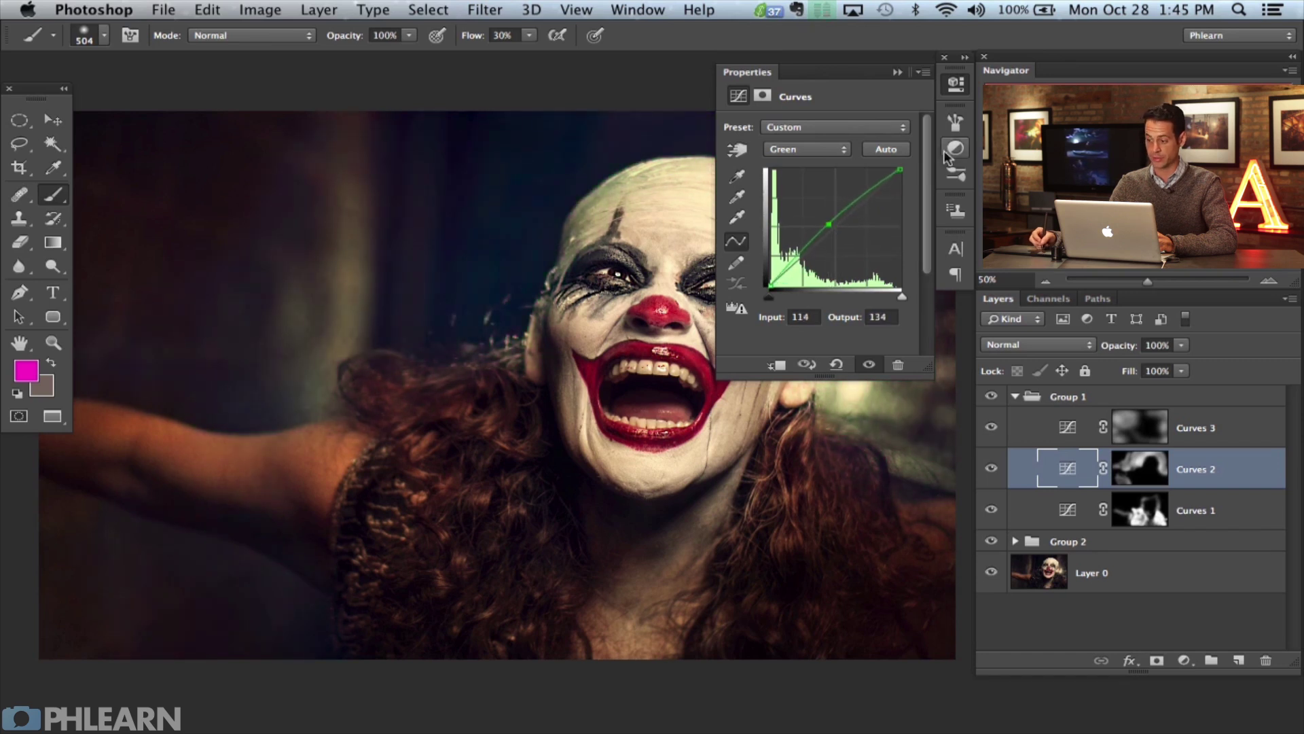
{"action": "left_click", "coordinate": [956, 84]}
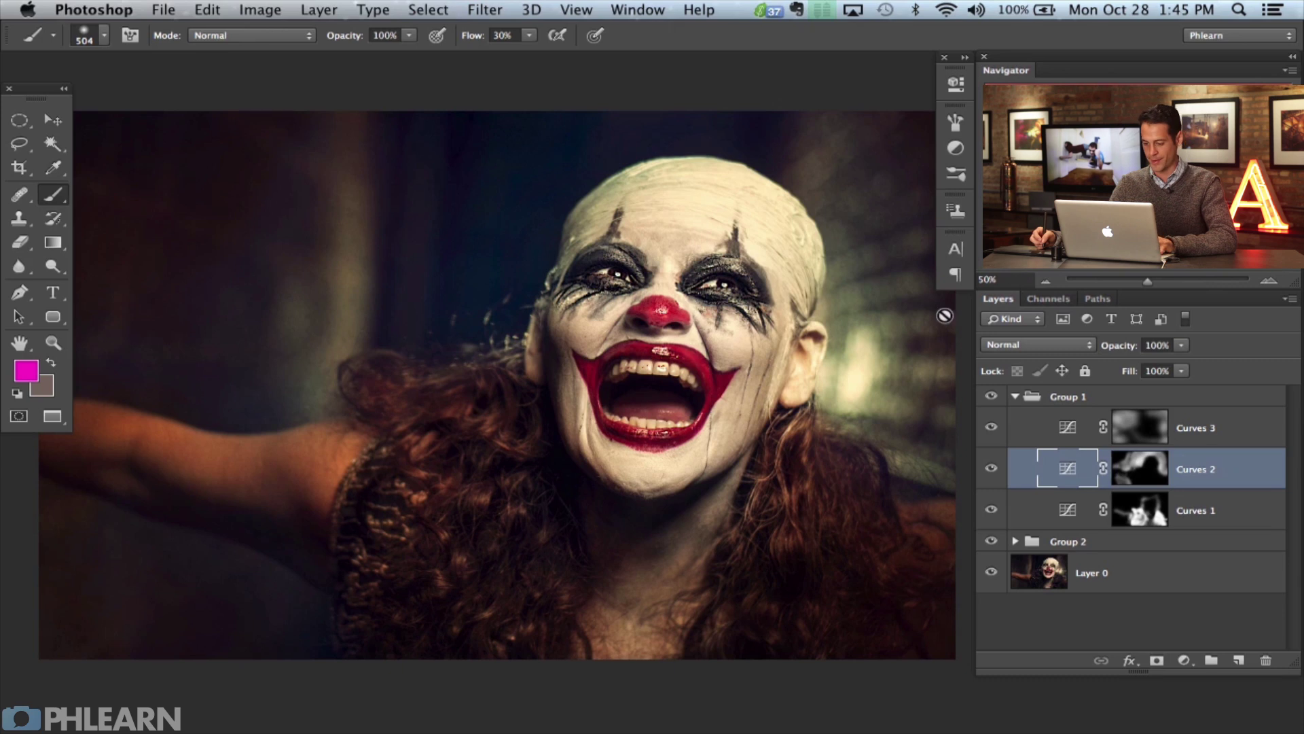
Collapse Group 1 and check its overall effect on the portrait by toggling its visibility
{"action": "left_click_drag", "start_coordinate": [824, 392], "coordinate": [829, 392]}
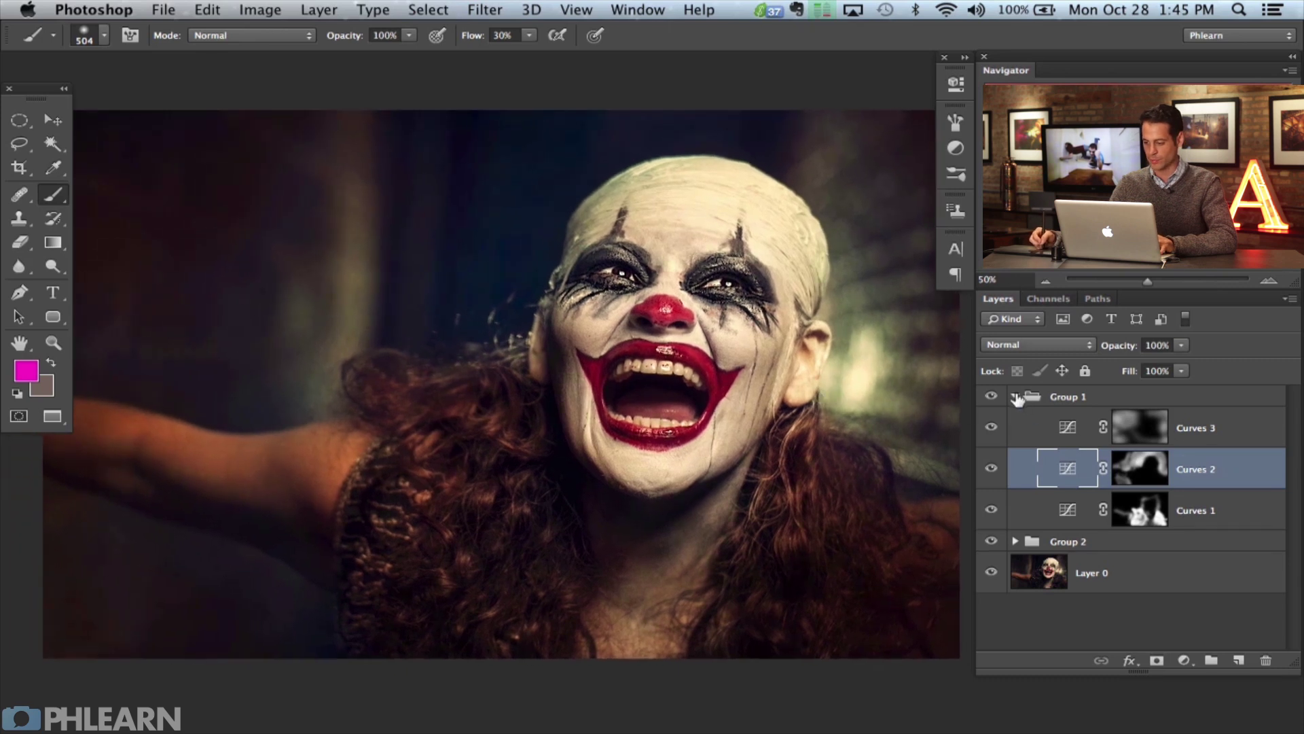
{"action": "left_click", "coordinate": [1016, 396]}
{"action": "mouse_move", "coordinate": [991, 397]}
{"action": "left_mouse_down"}
{"action": "mouse_move", "coordinate": [997, 423]}
{"action": "mouse_move", "coordinate": [1002, 394]}
{"action": "left_mouse_up"}
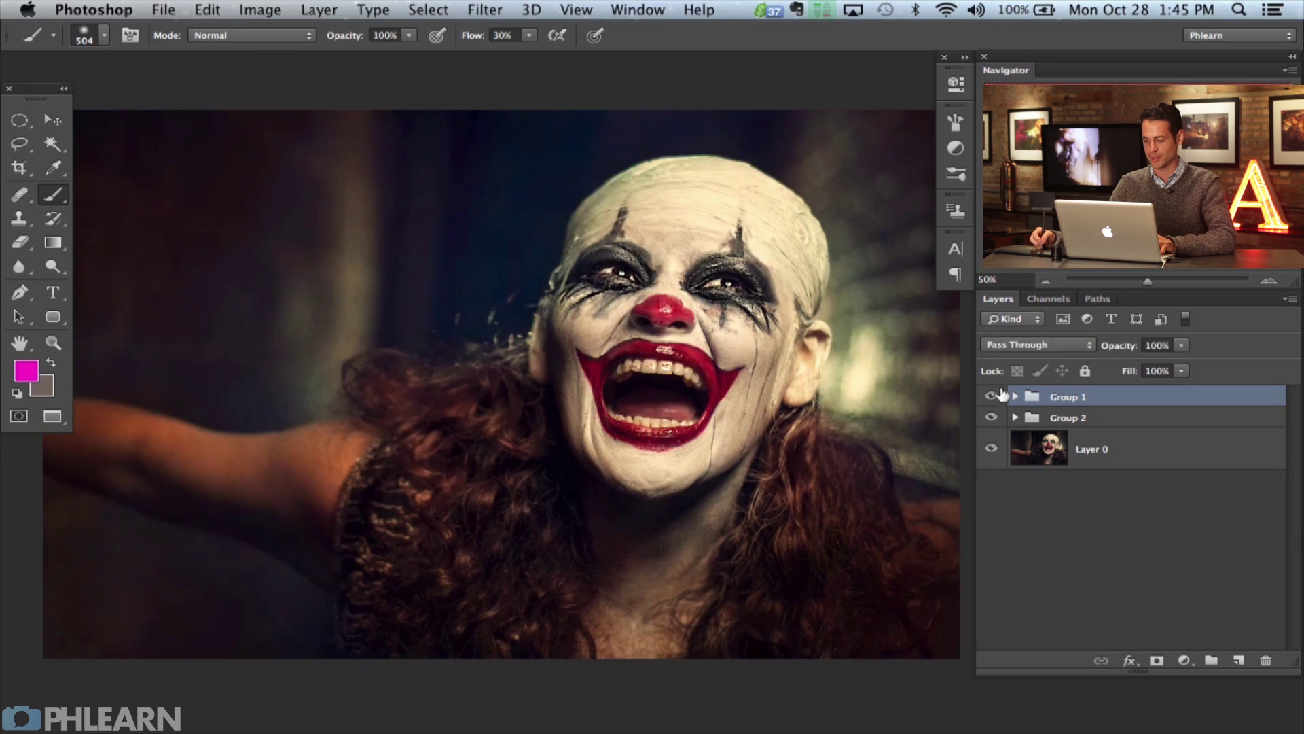